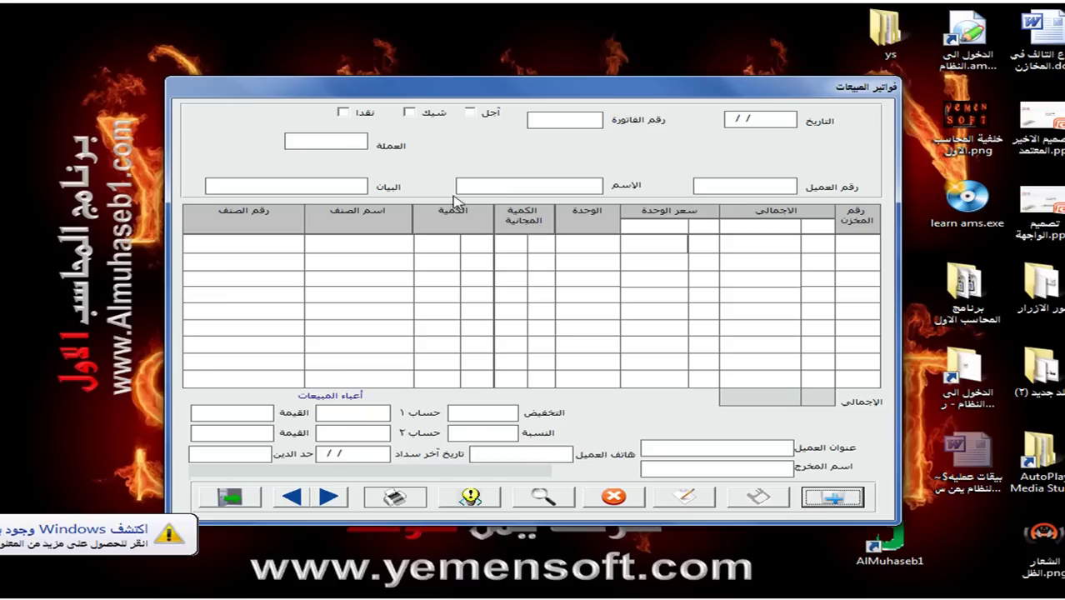
Start a new cash sales invoice against the $ cash box account 12101002 (صندوق دولار).
click(827, 497)
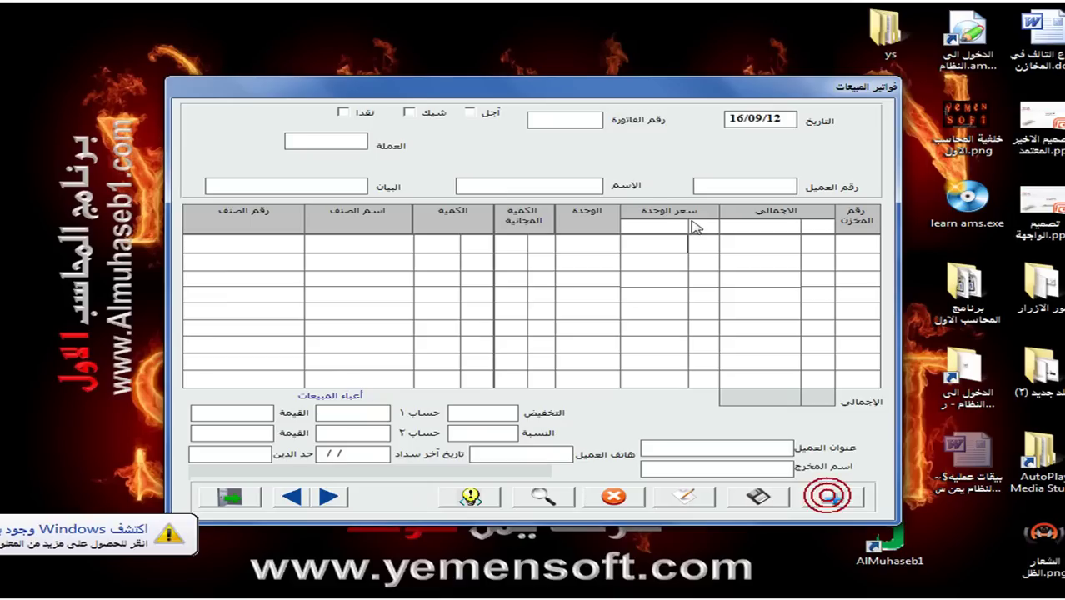
click(344, 112)
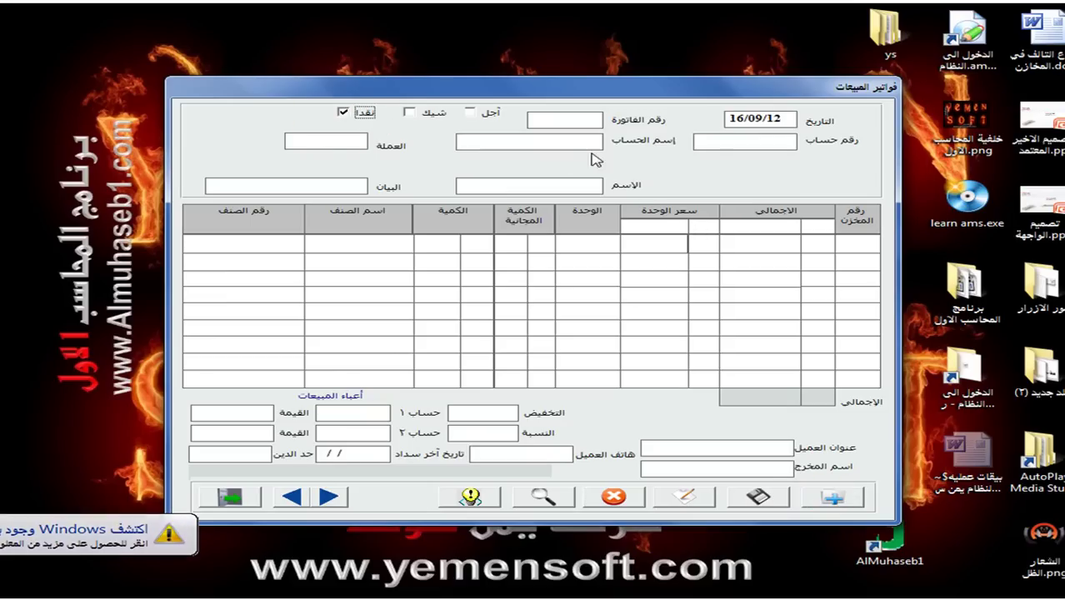
click(714, 140)
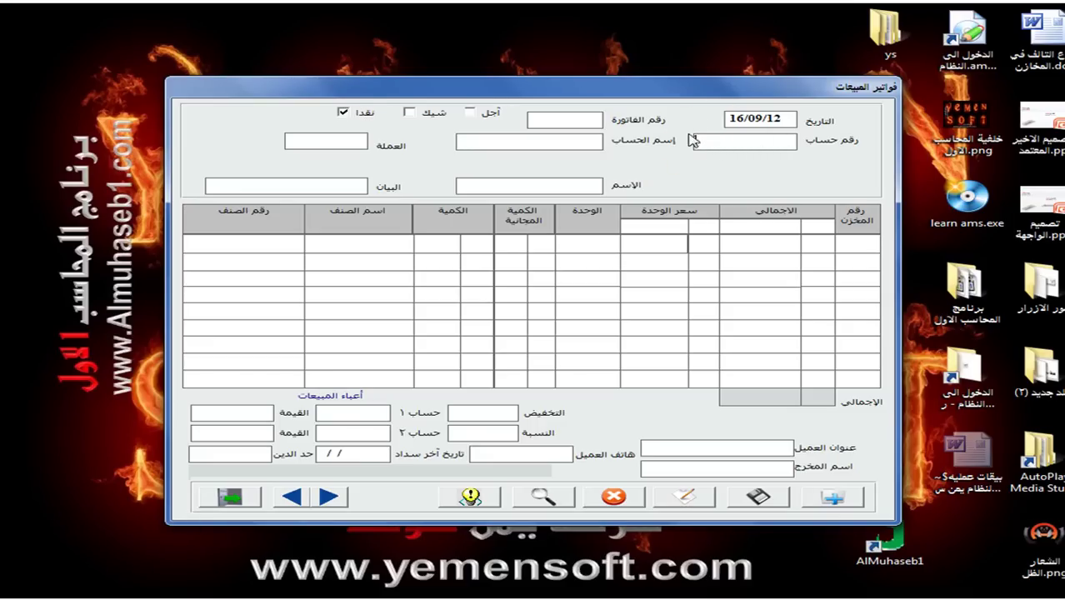
double_click(782, 146)
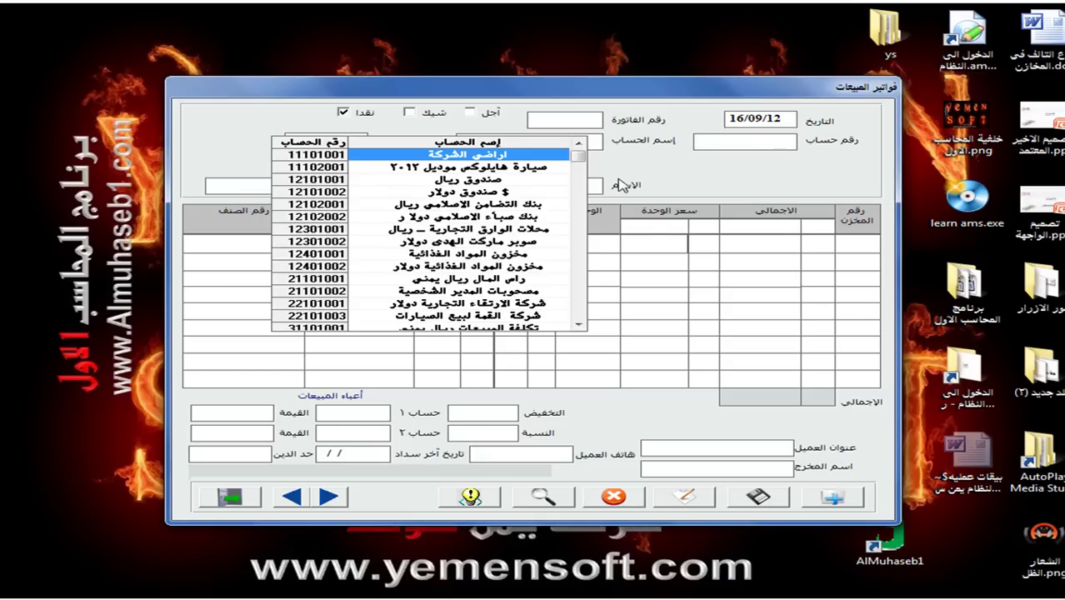
double_click(521, 193)
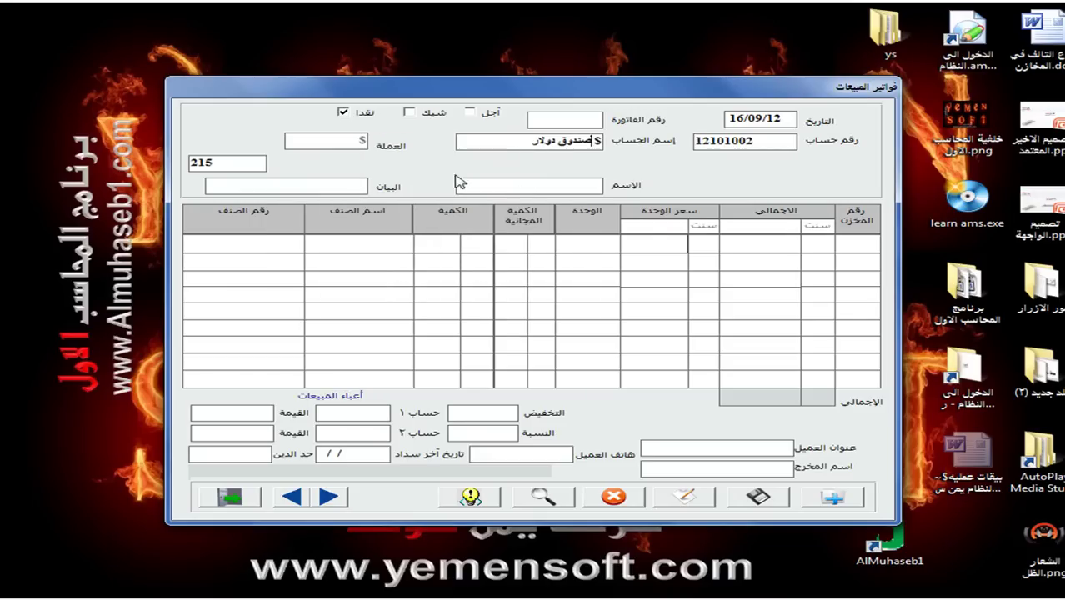
Enter the customer's name and a cash-sales description for that customer.
click(510, 191)
text(عبد الرحمن)
key(Return)
text(مبيعات نق)
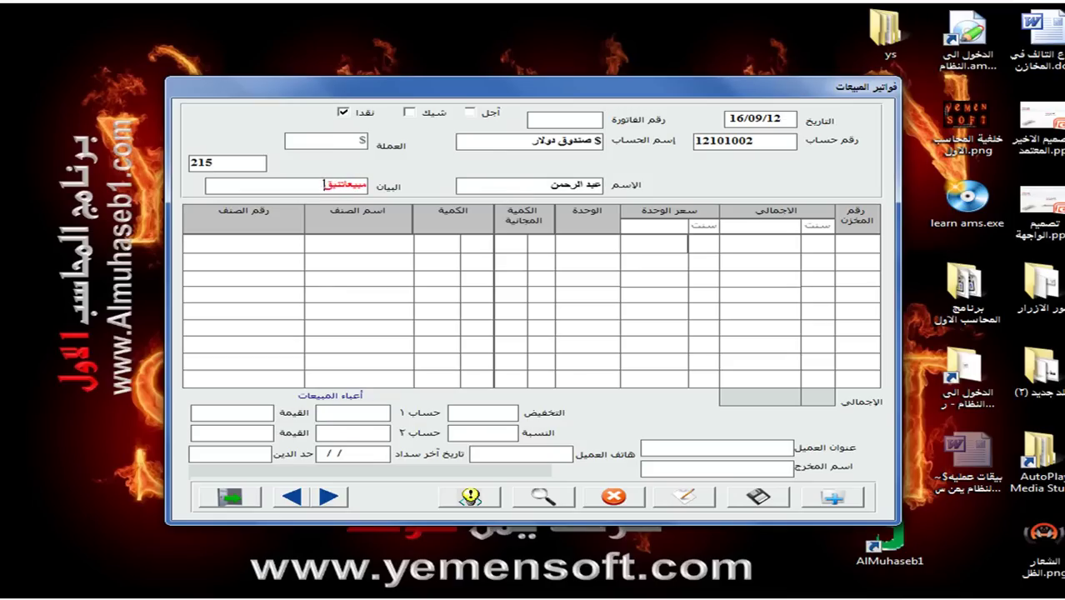
text(دية للعميل عبد الرح)
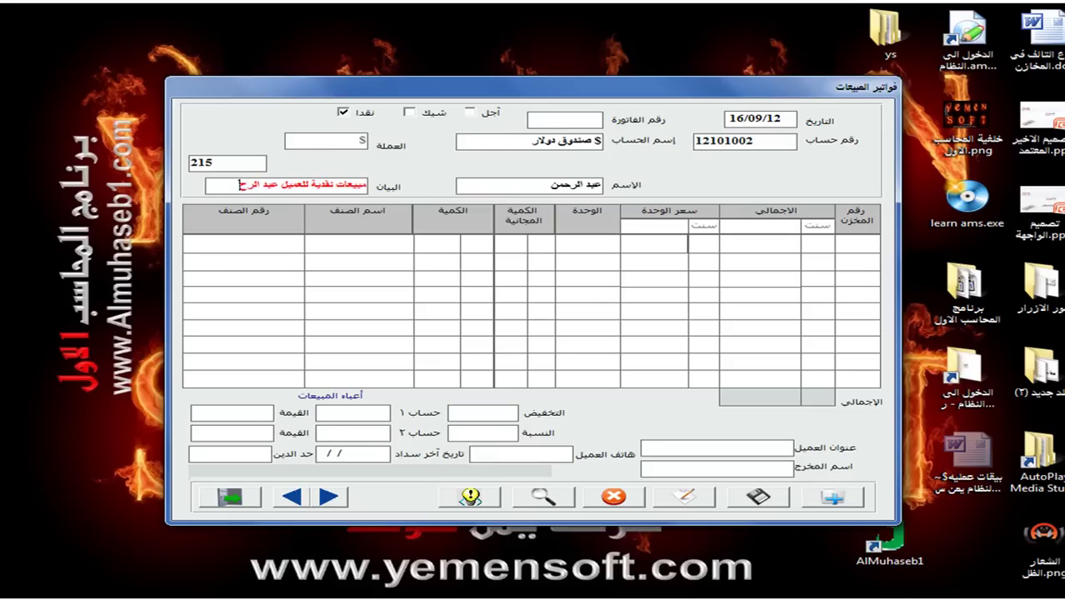
text(من)
click(185, 241)
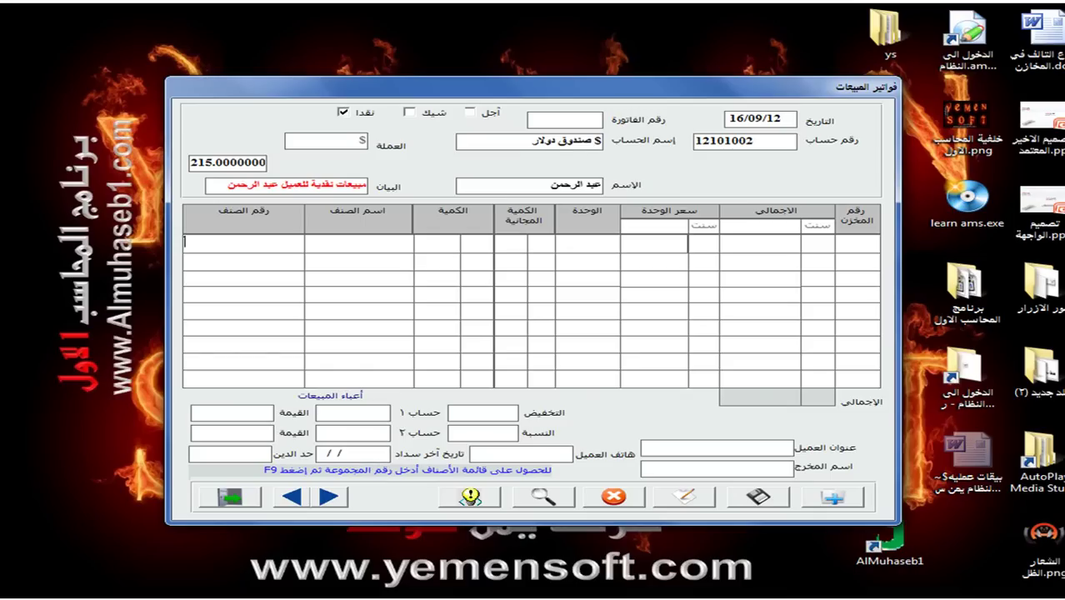
Add item 001-001 بر امريكي as the first line with quantity 10 at price 40.
text(001)
key(F9)
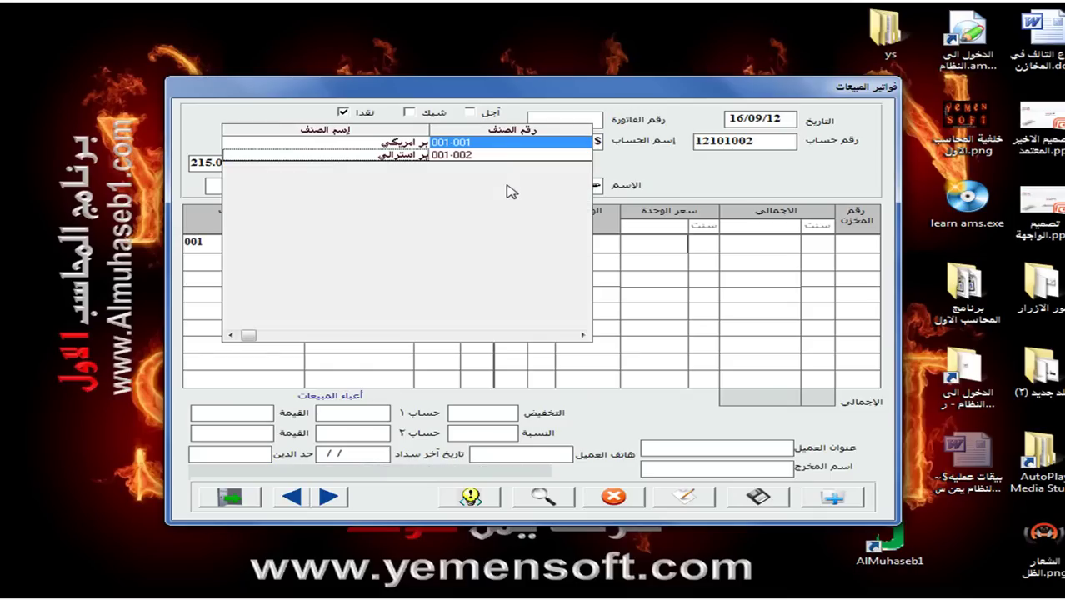
double_click(364, 143)
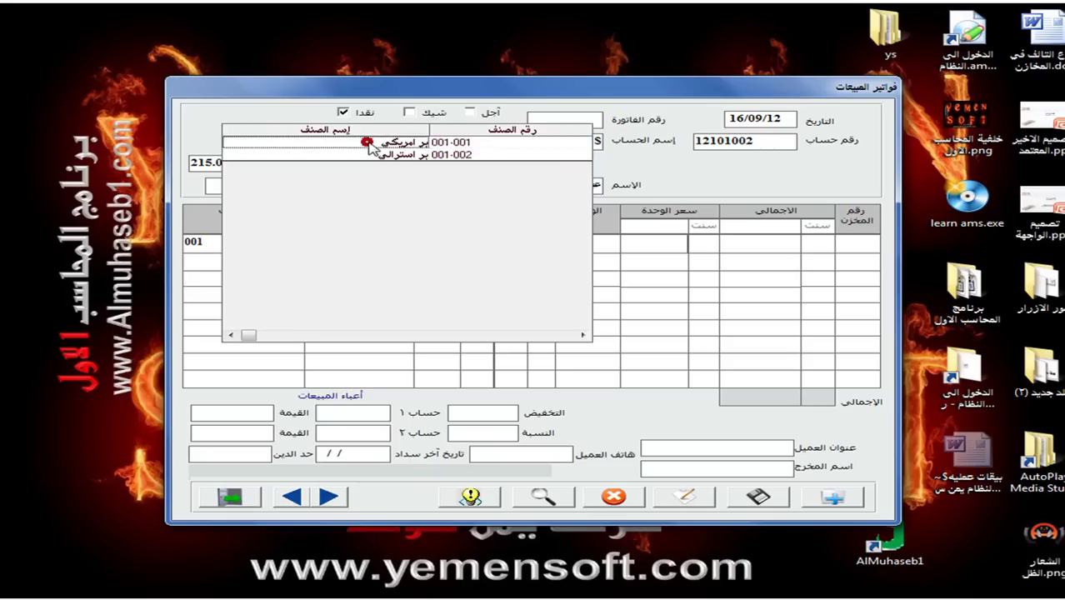
click(443, 242)
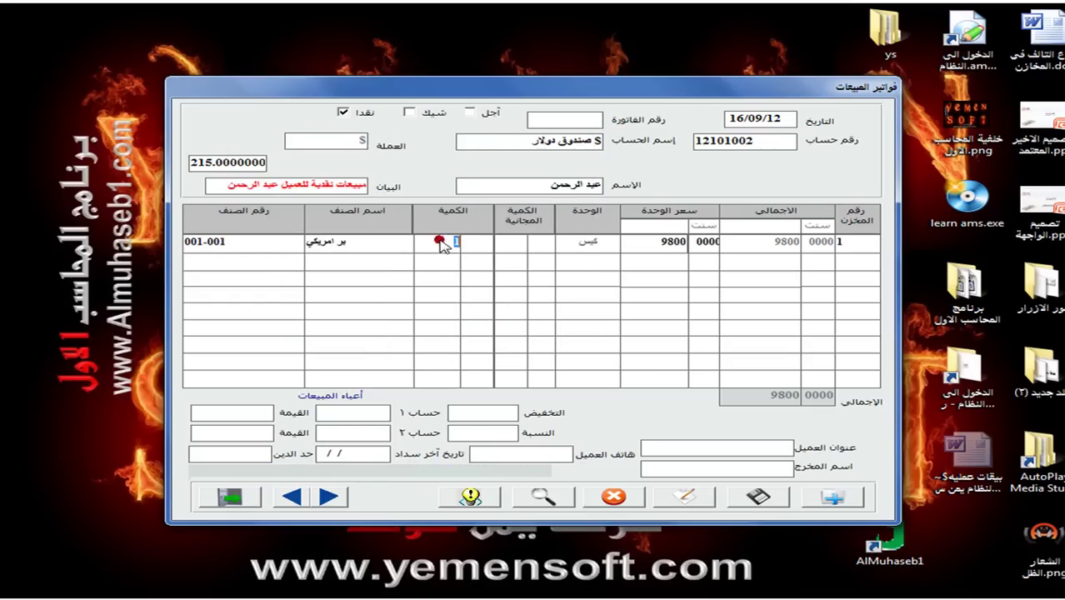
text(10)
key(Return)
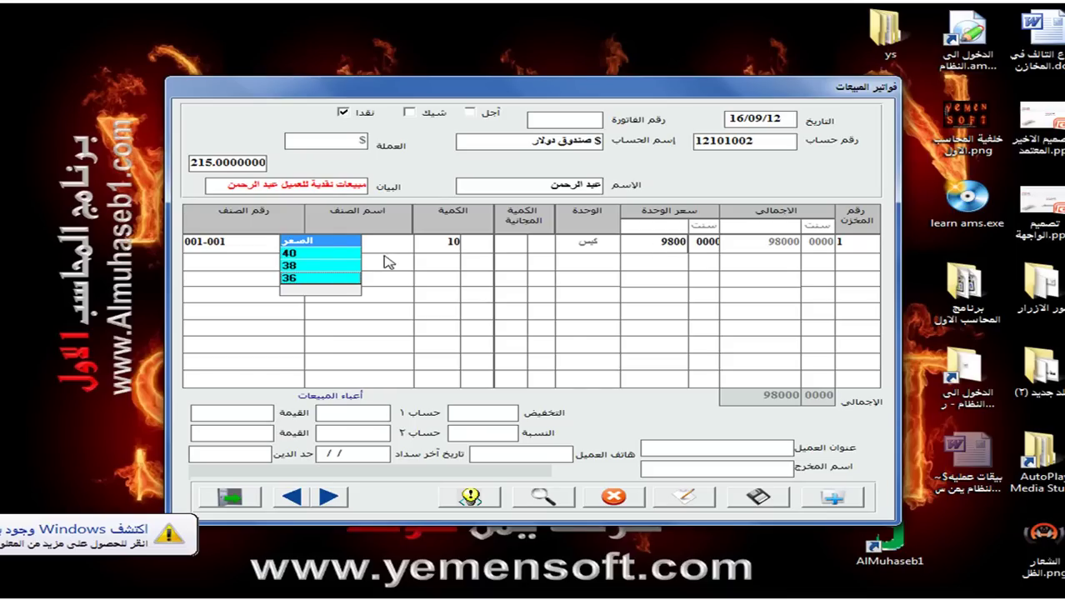
click(325, 253)
Add دقيق البركه as the second line with quantity 5 at price 45.
key(Return)
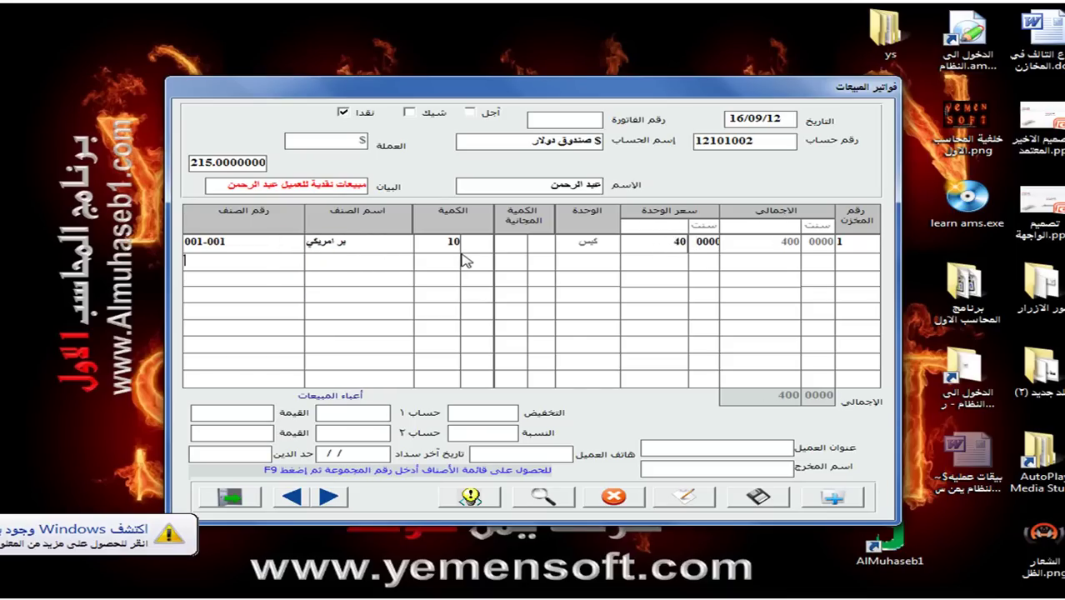
key(Return)
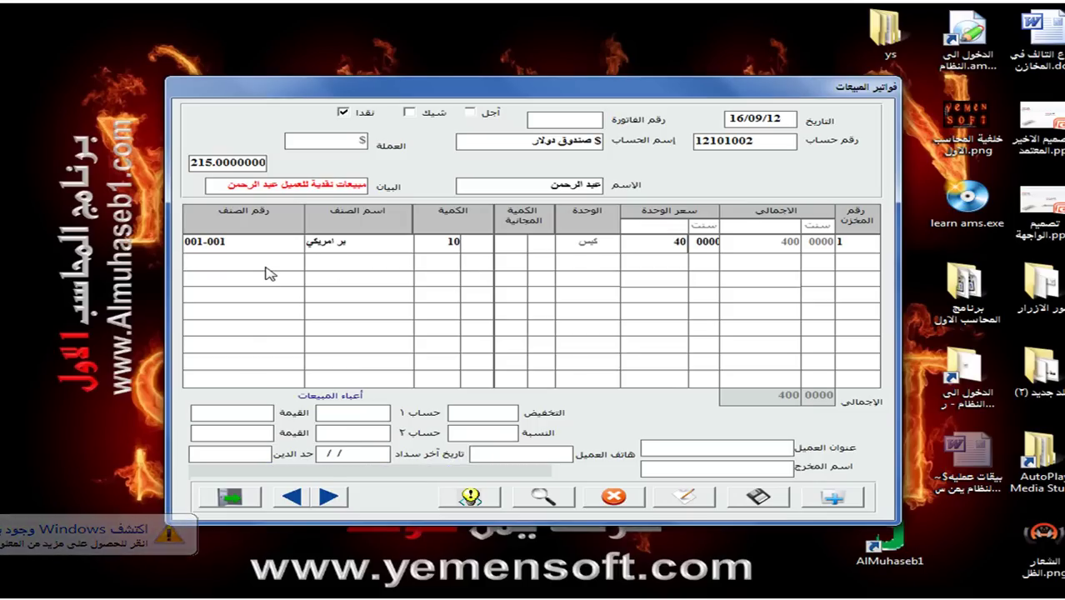
text(دقيق)
key(Return)
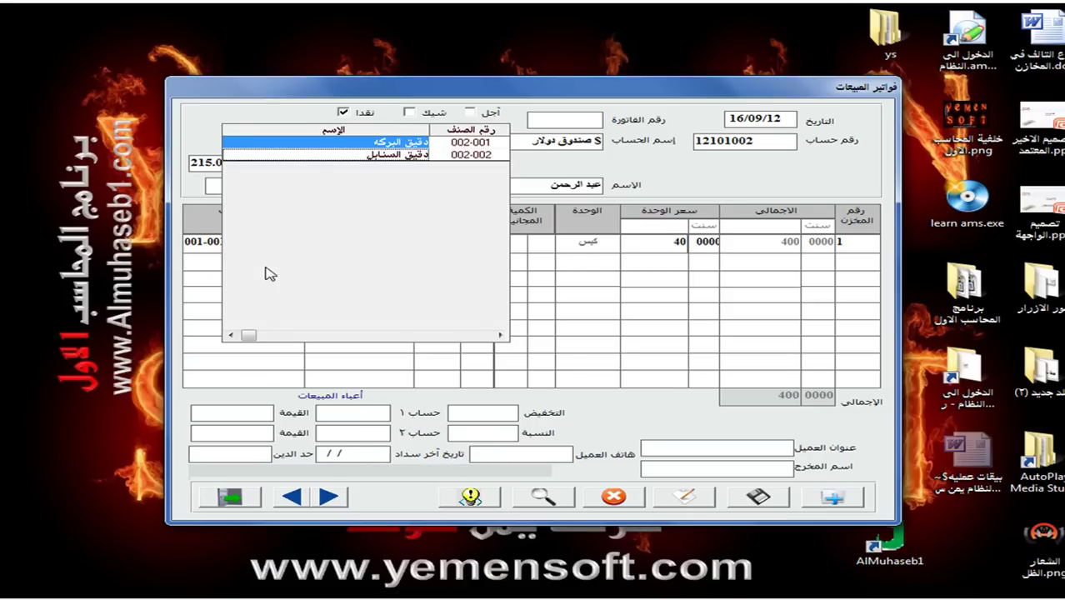
double_click(324, 142)
click(451, 263)
text(5)
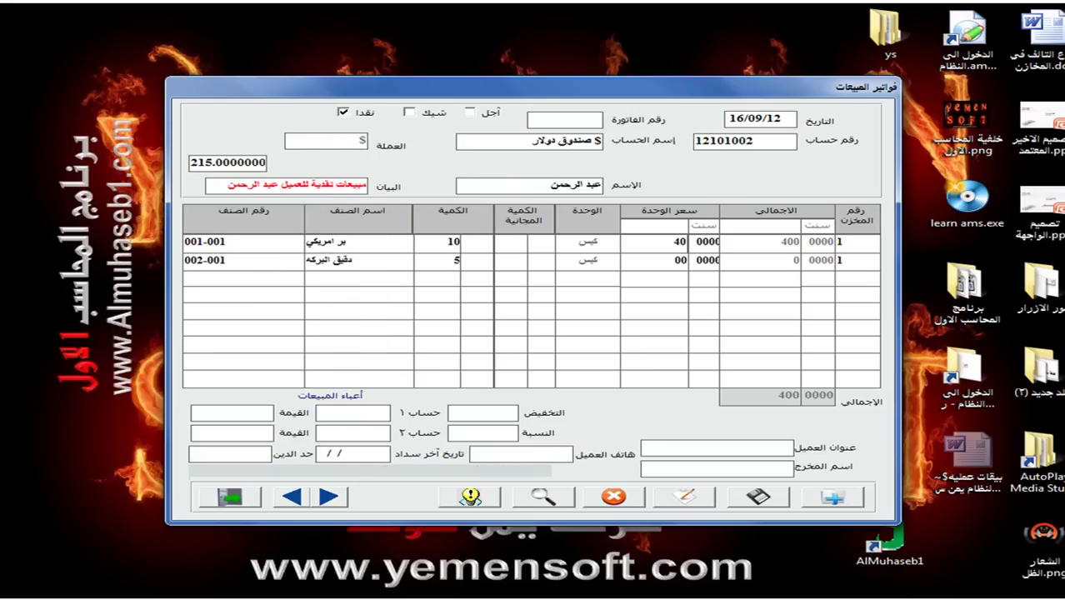
key(Return)
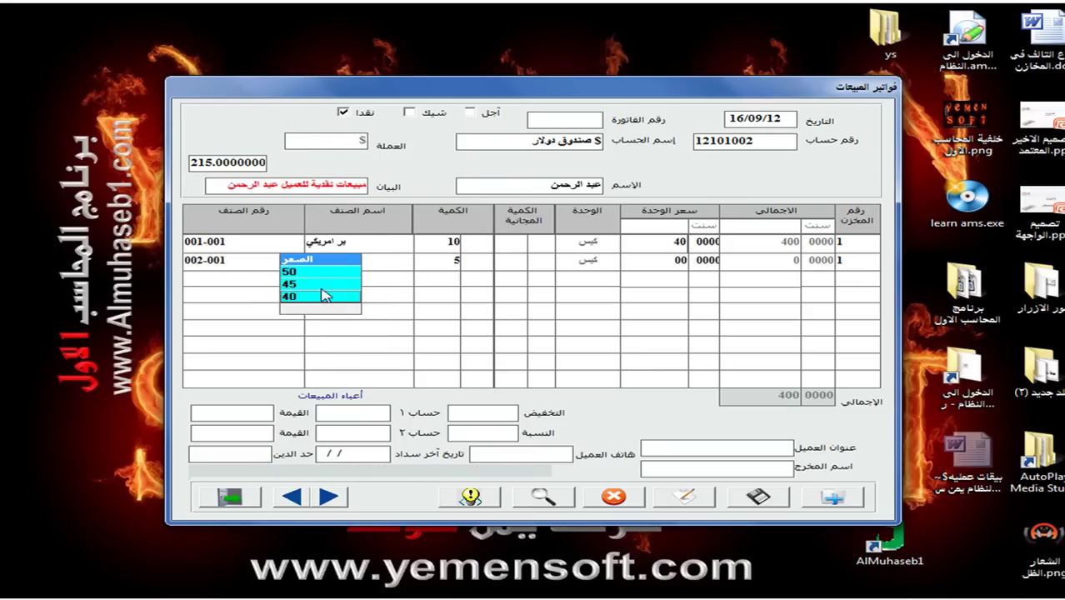
click(321, 288)
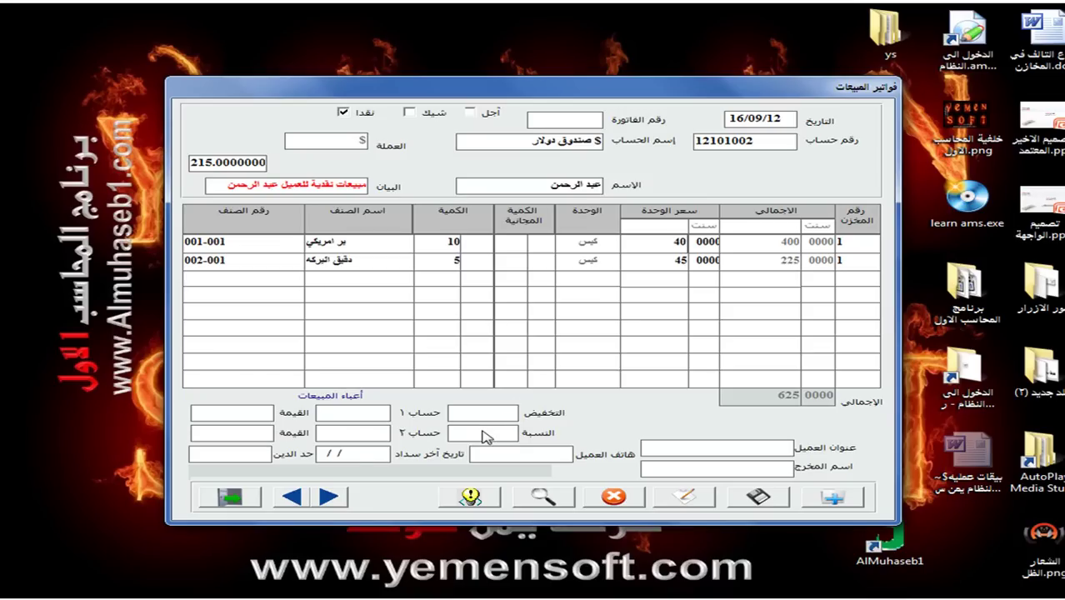
Apply a 2% discount in النسبة and enter the customer's address and phone number.
click(486, 435)
text(2)
key(Return)
click(682, 450)
text(عبد الرحمن)
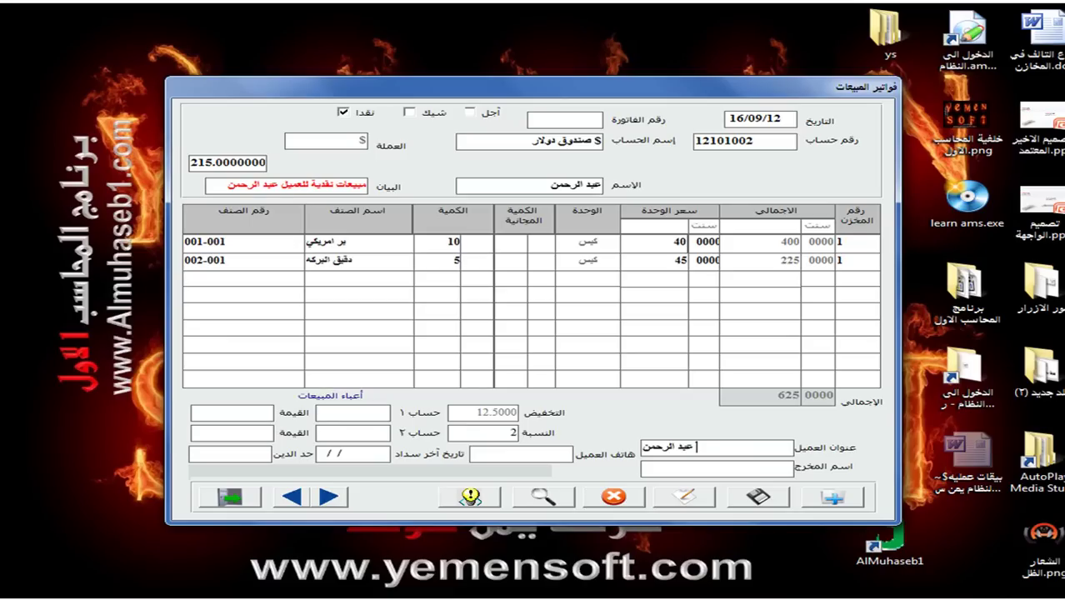
text(5000)
key(BackSpace)
key(BackSpace)
key(BackSpace)
Save as invoice 1 and preview its report: total 625, discount 12.50, net 612.500.
click(760, 497)
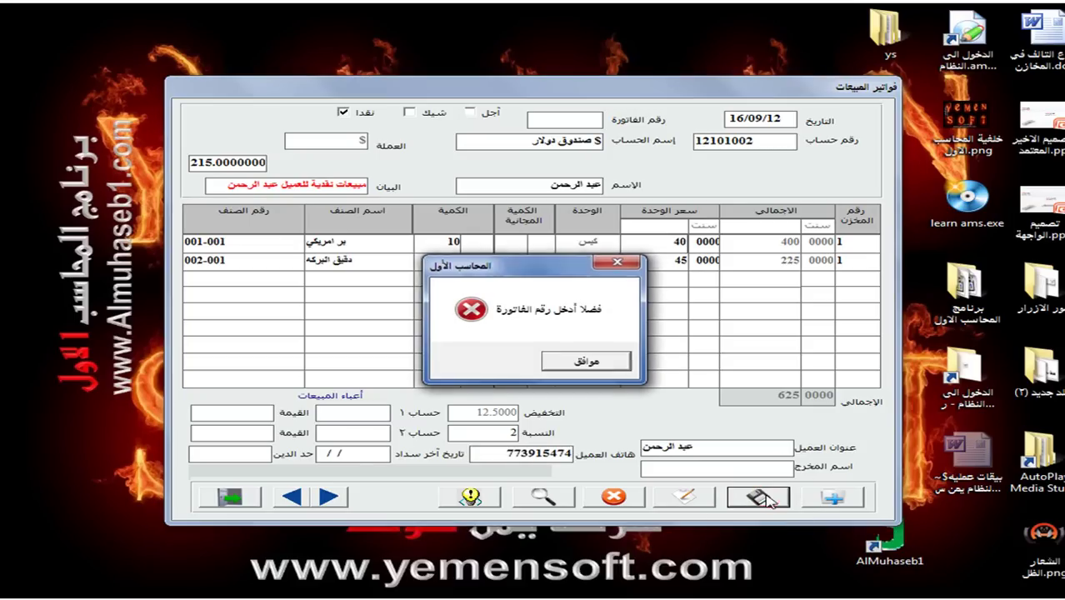
click(573, 359)
click(746, 500)
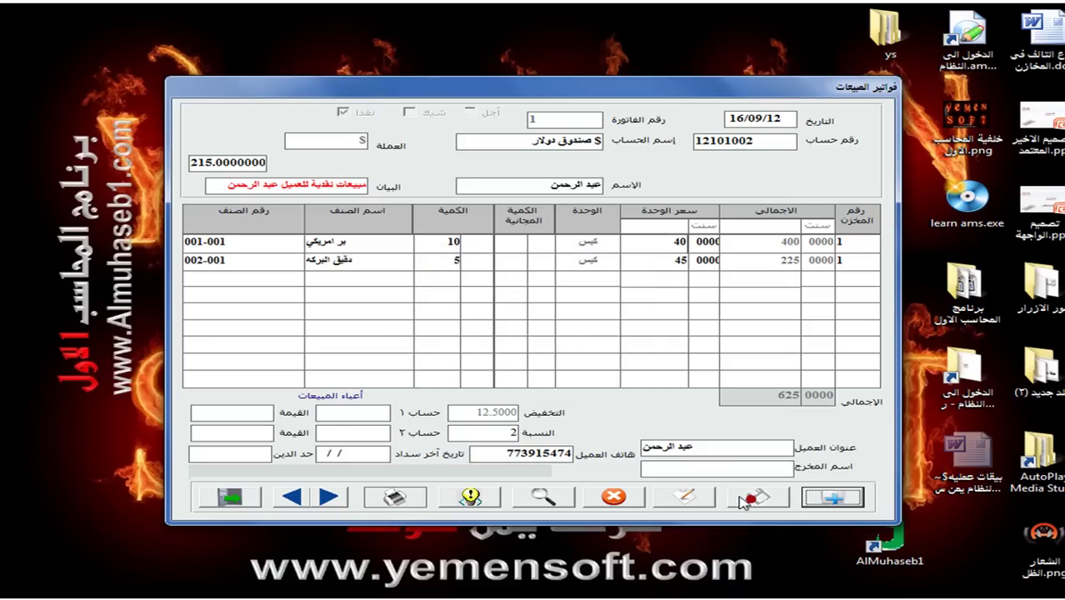
click(405, 499)
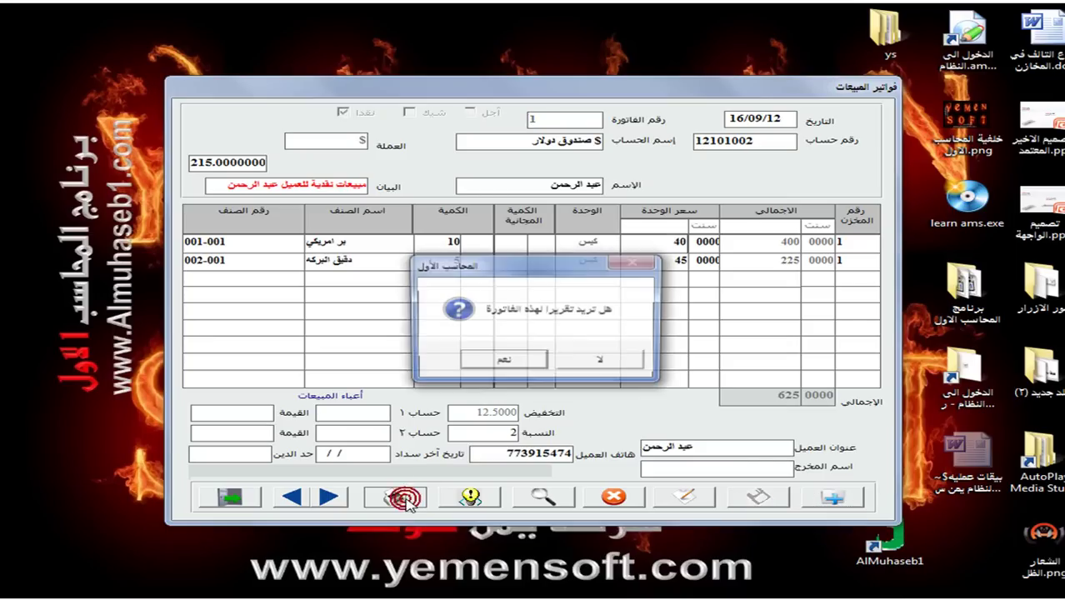
click(487, 364)
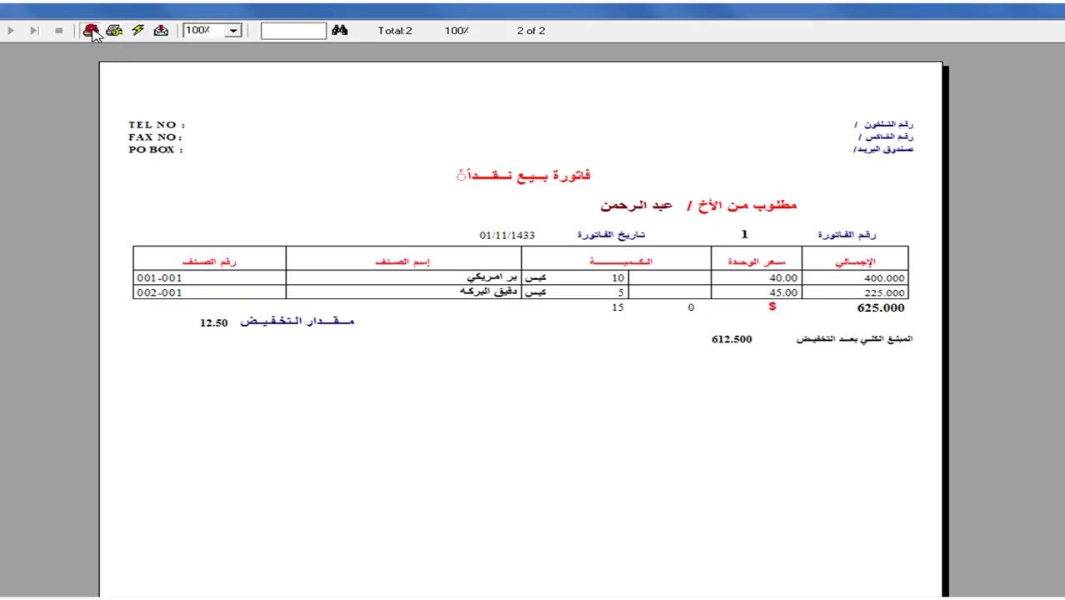
Dismiss the print options without printing and close the sales invoice form.
click(89, 30)
click(685, 237)
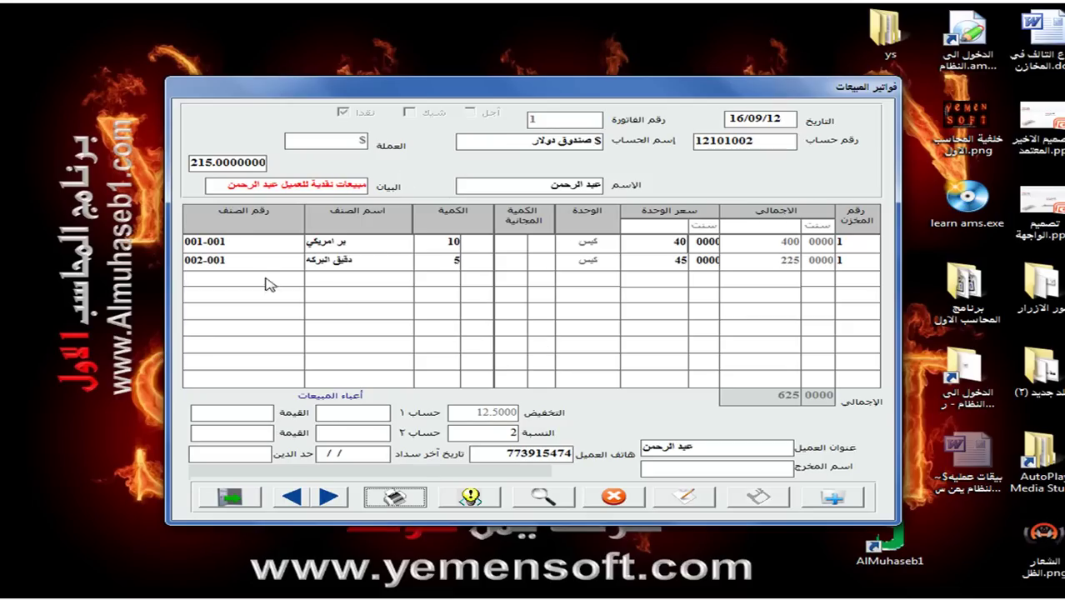
click(235, 500)
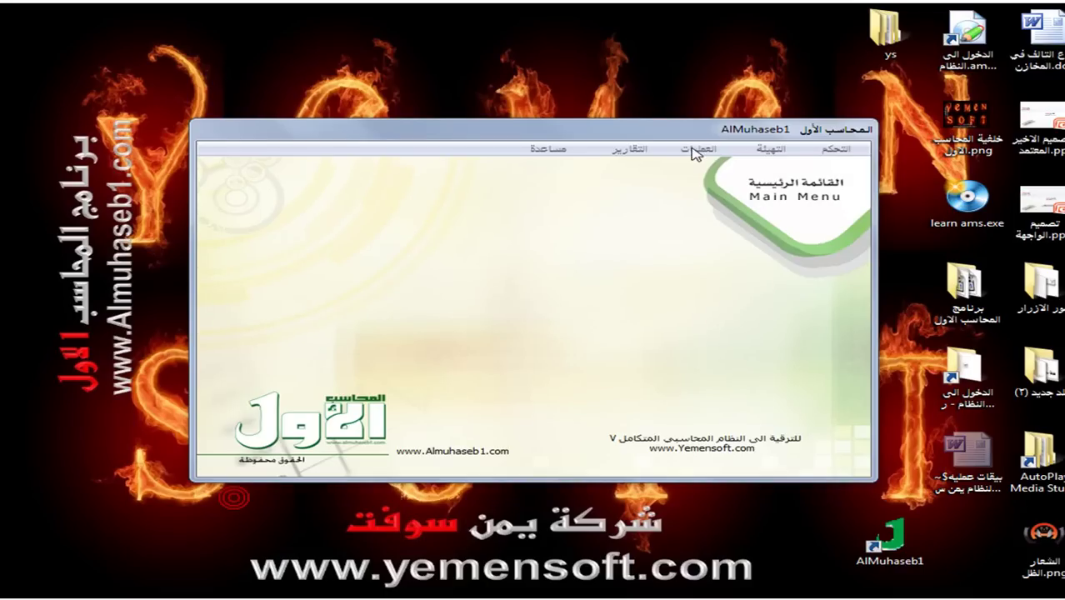
Attempt to post invoice 1 via ترحيل فواتير المبيعات; acknowledge the missing $ sales account error.
click(696, 151)
click(427, 321)
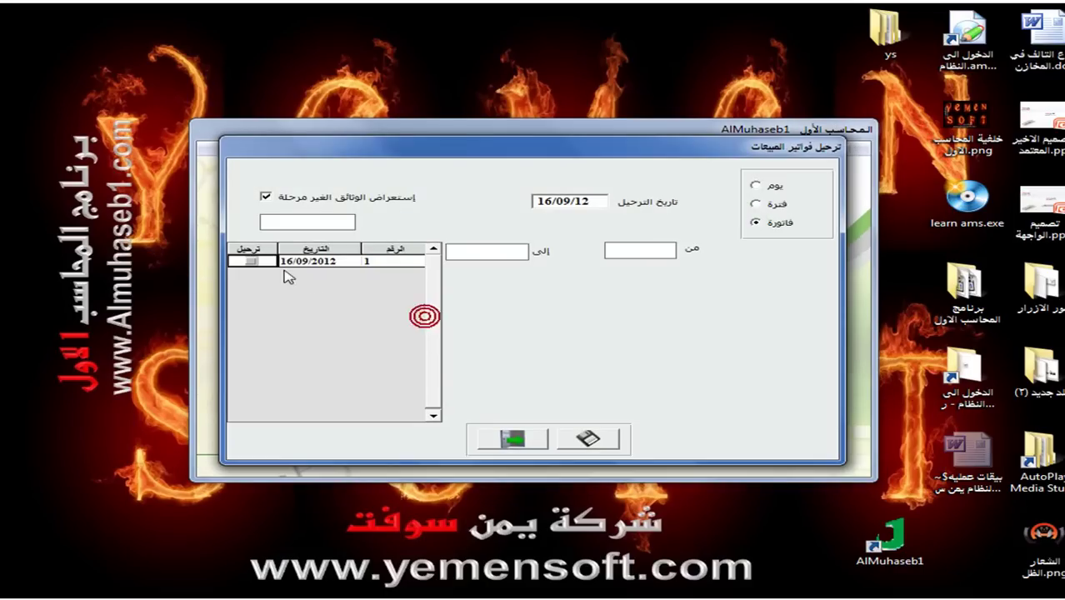
click(250, 261)
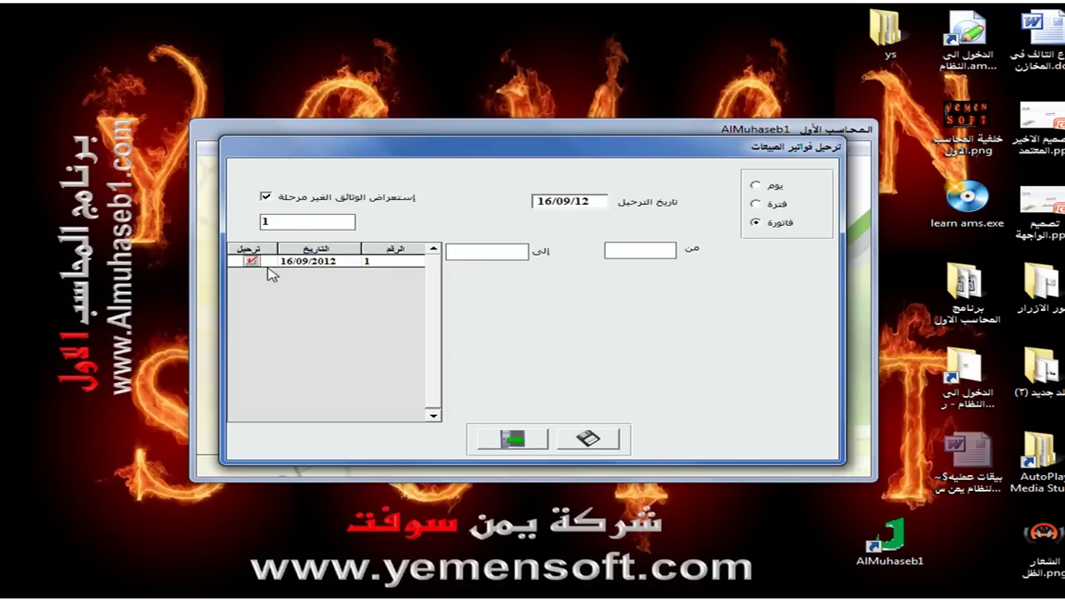
click(589, 440)
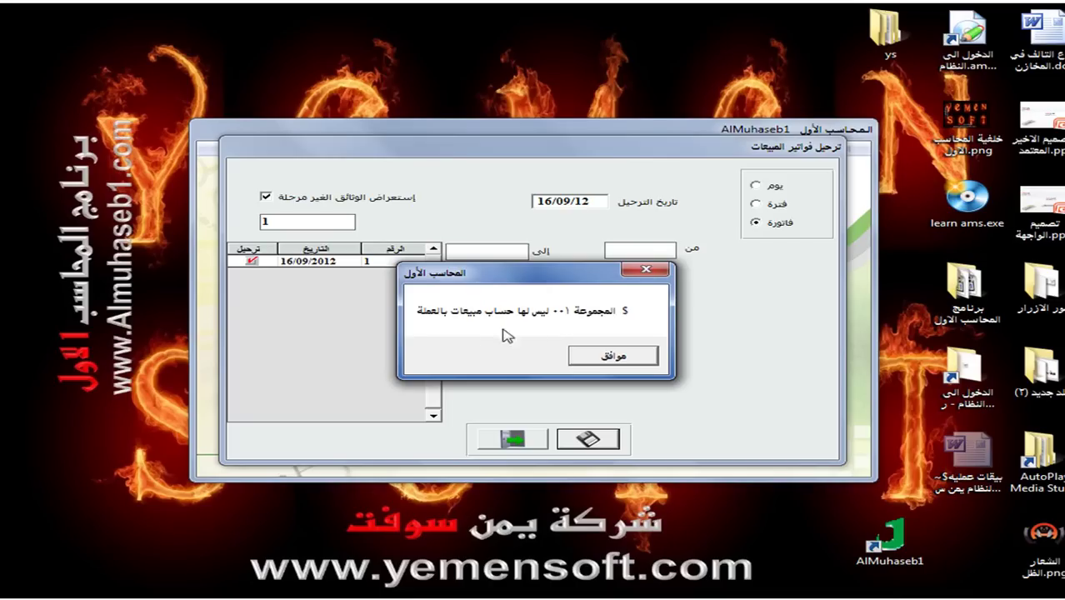
click(613, 357)
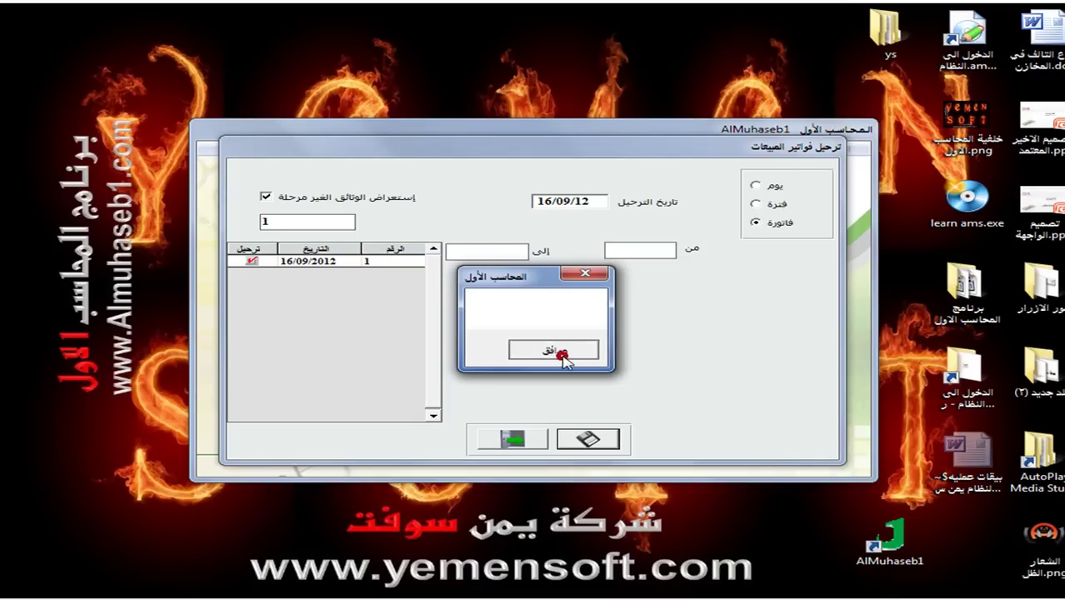
click(562, 353)
click(515, 437)
click(722, 155)
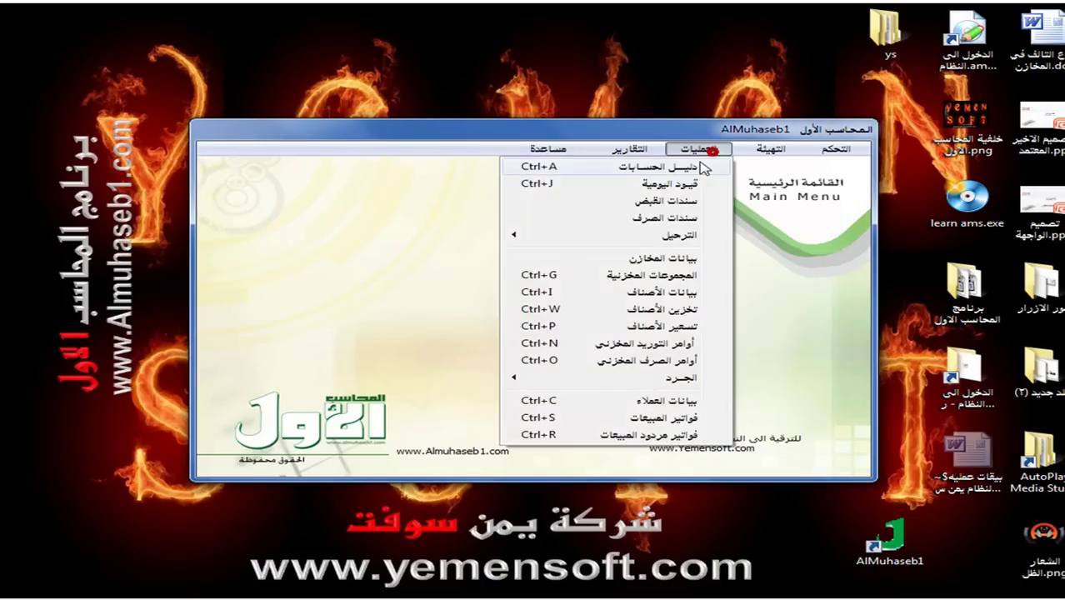
In the chart of accounts, browse the revenue tree down to account 41101's sub-accounts.
click(690, 165)
click(491, 448)
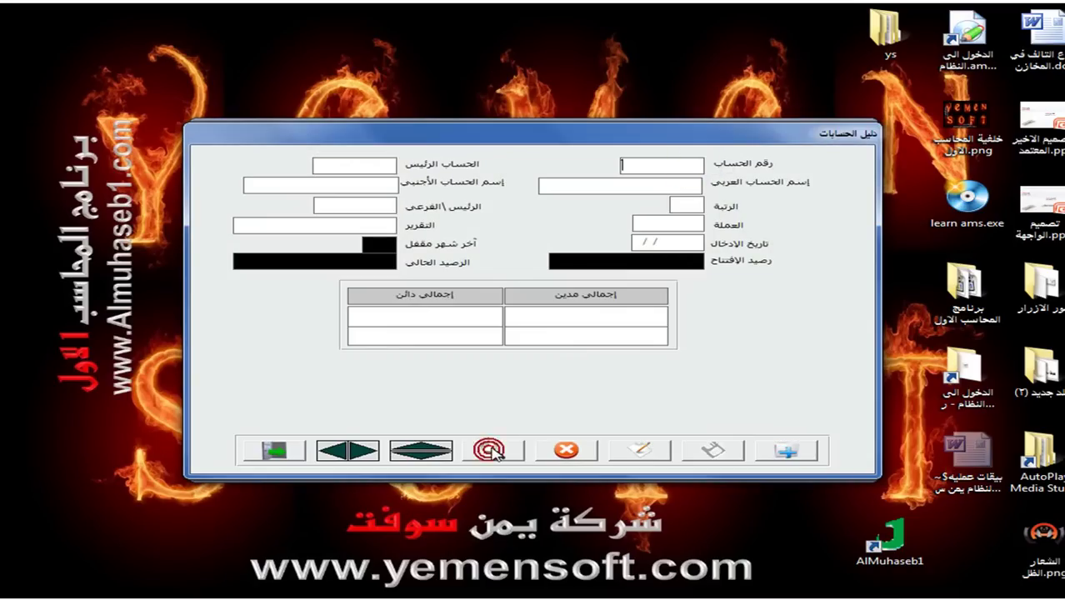
text(4)
click(494, 452)
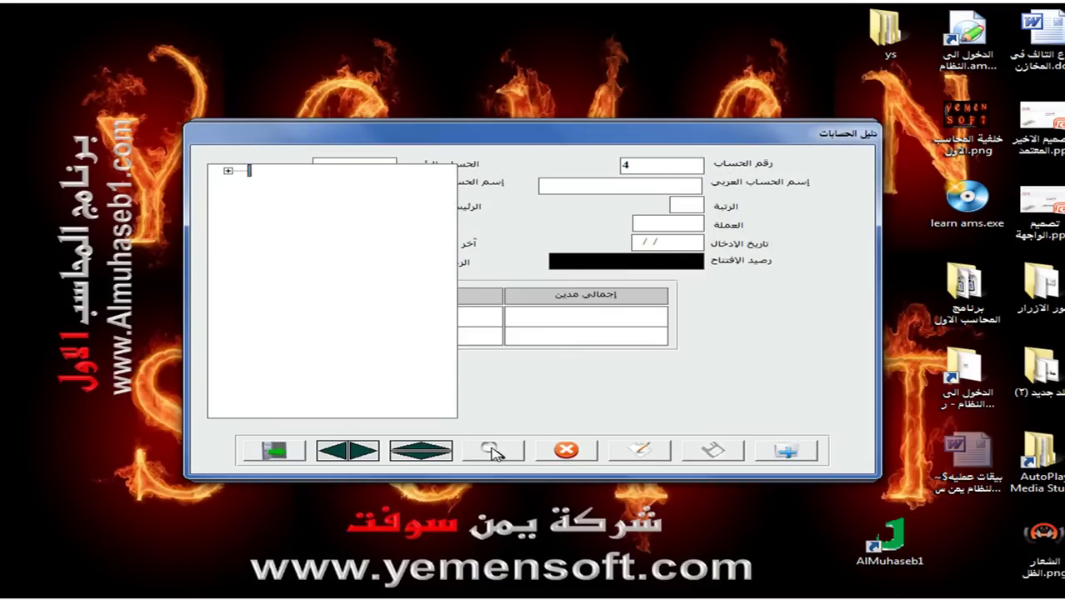
click(227, 171)
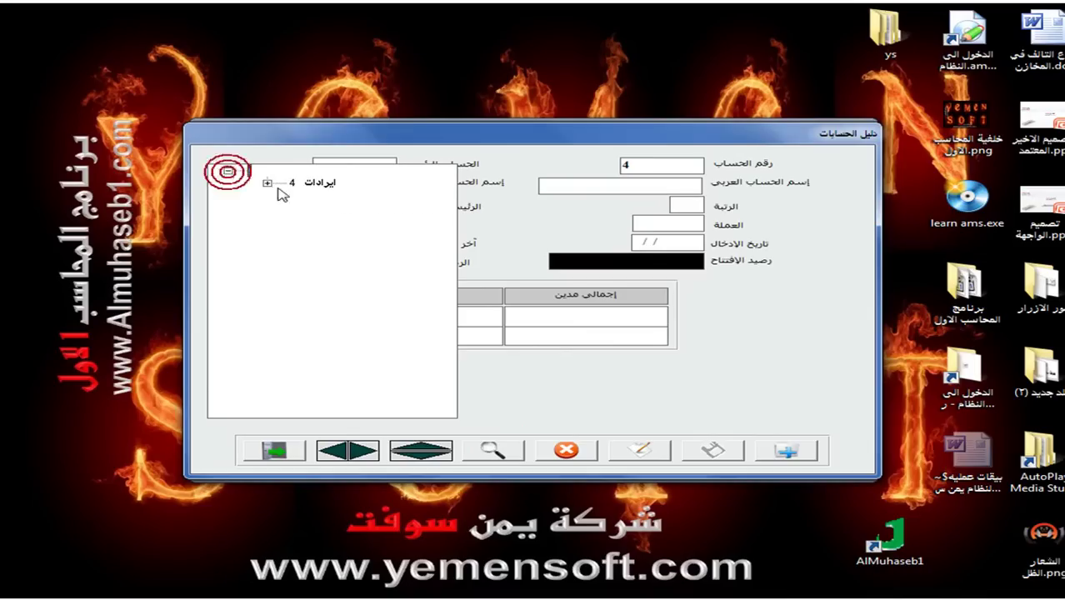
click(292, 191)
click(344, 208)
drag(329, 407, 363, 406)
click(307, 200)
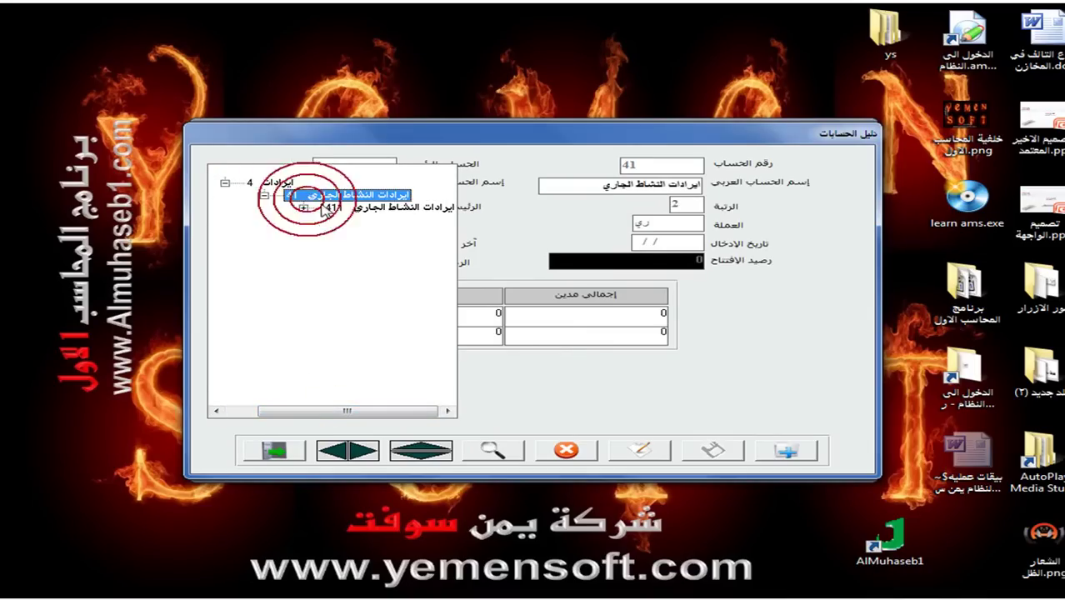
click(302, 207)
click(344, 221)
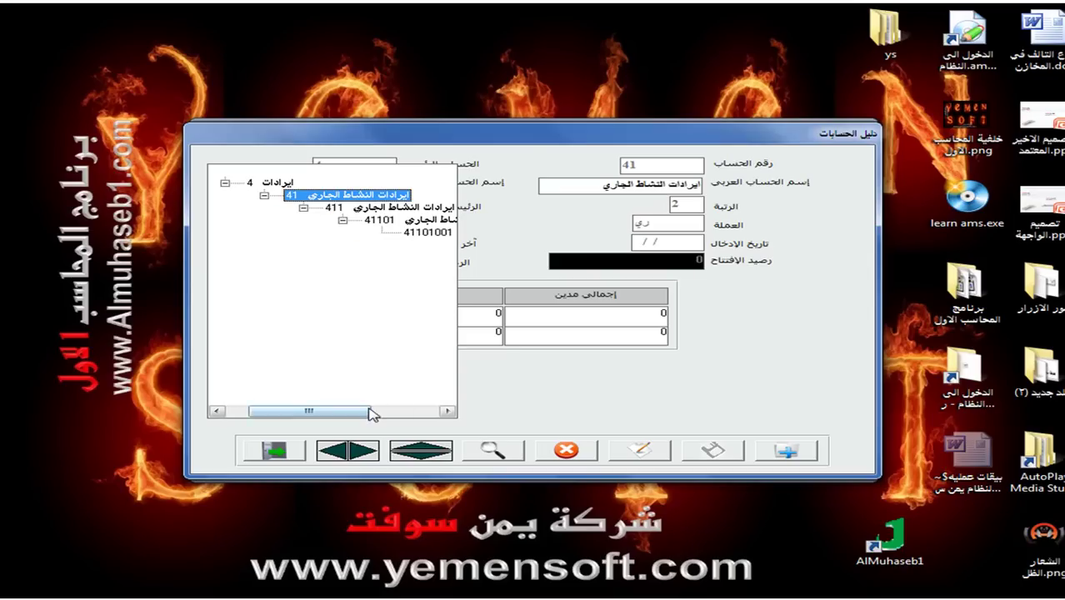
drag(367, 409, 439, 414)
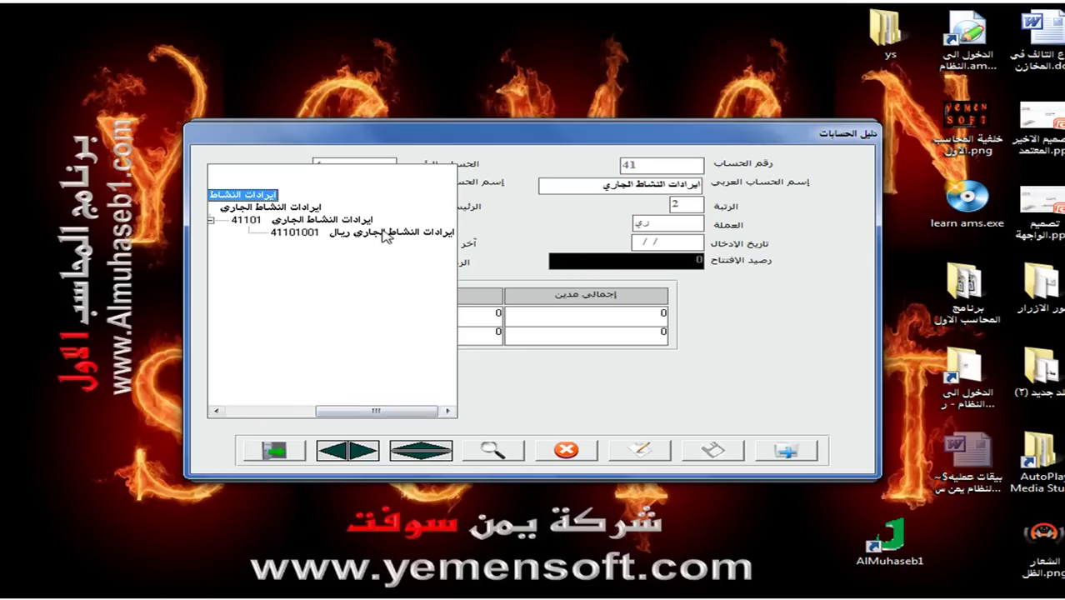
Create $ sub-account 41101002 ايرادات مبيعات دولار under parent 41101 and save it.
click(789, 450)
text(41101002)
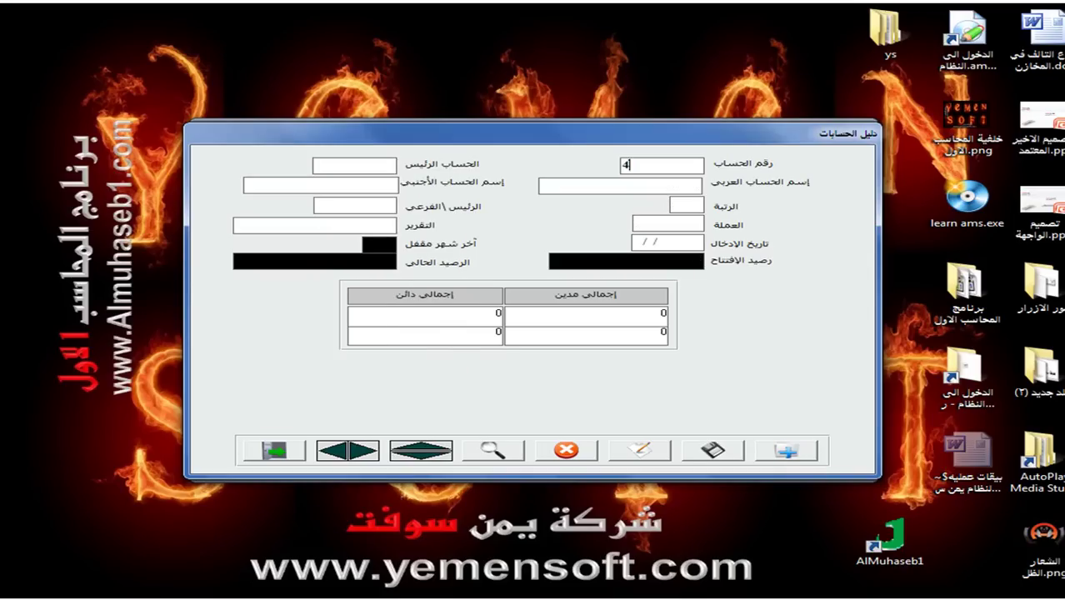
key(Return)
text(41101)
key(Return)
text(ايراد)
key(BackSpace)
key(BackSpace)
key(BackSpace)
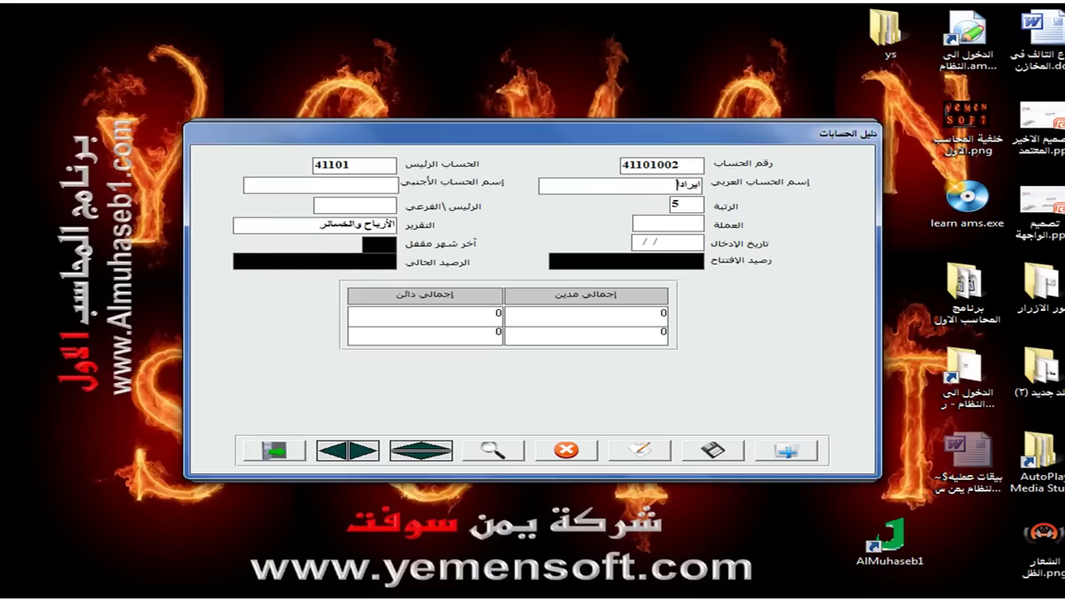
text(رادات مبيعات دولار)
click(369, 205)
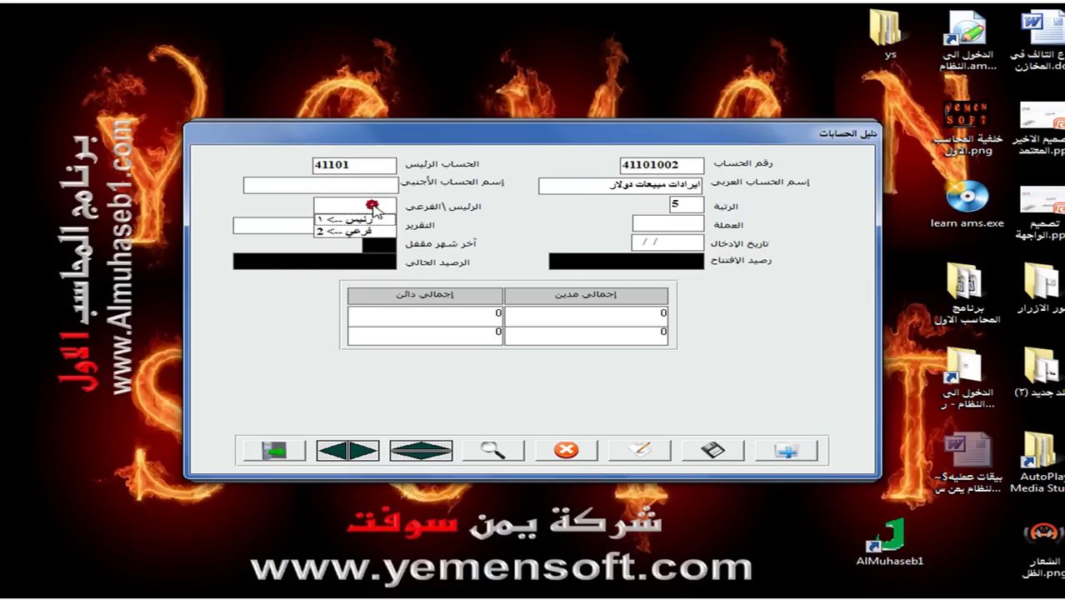
click(370, 233)
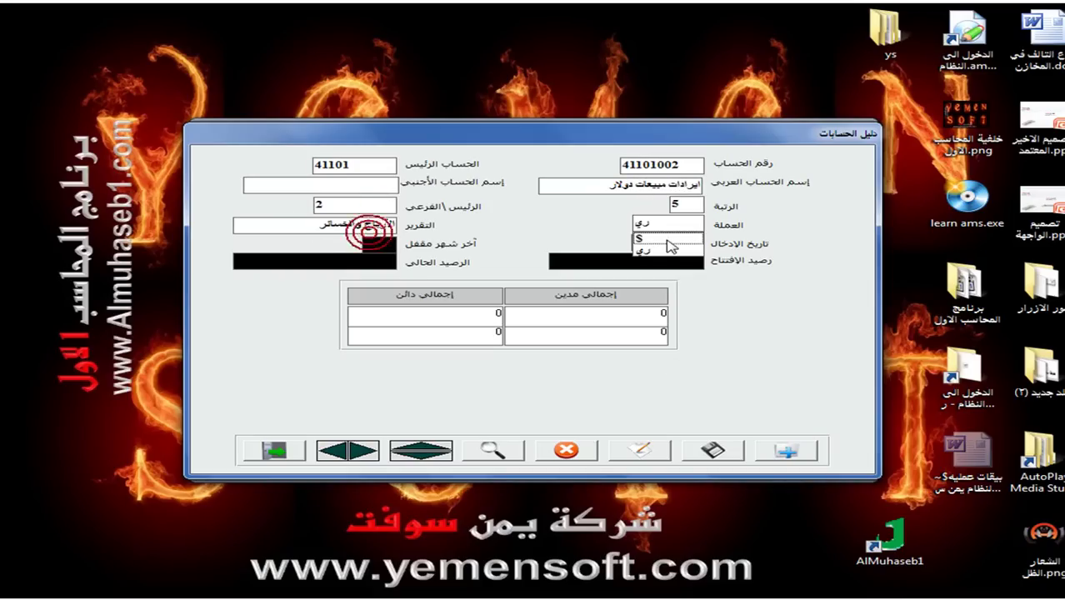
click(665, 239)
click(712, 451)
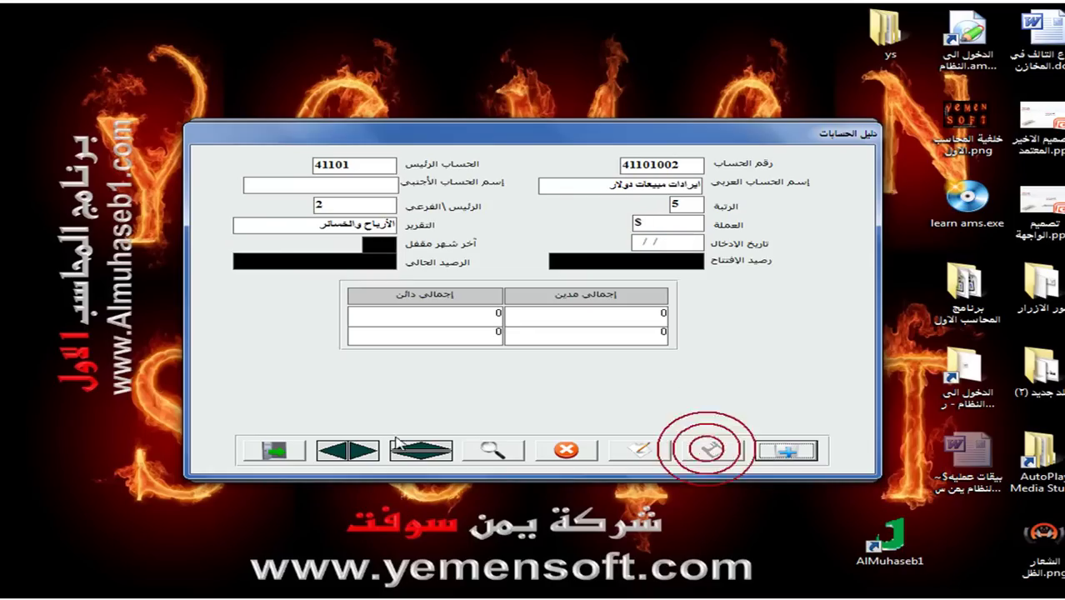
Close the chart of accounts and return to the posting choices.
click(276, 450)
click(696, 156)
mouse_move(594, 238)
click(660, 235)
Retry posting invoice 1; acknowledge the missing $ discount account error for group 001.
click(450, 322)
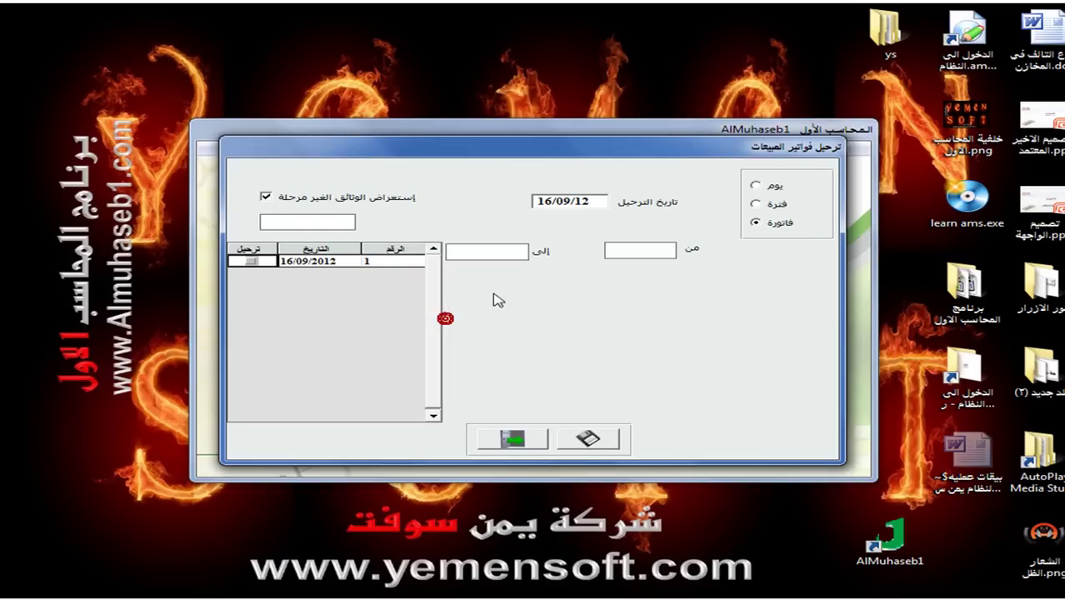
click(251, 261)
click(587, 438)
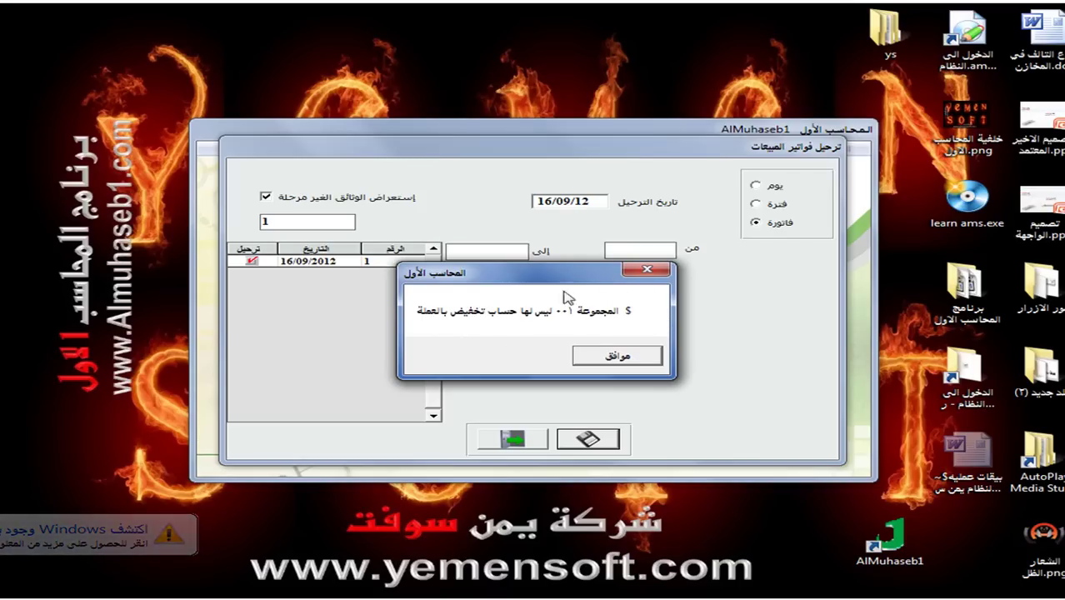
click(636, 361)
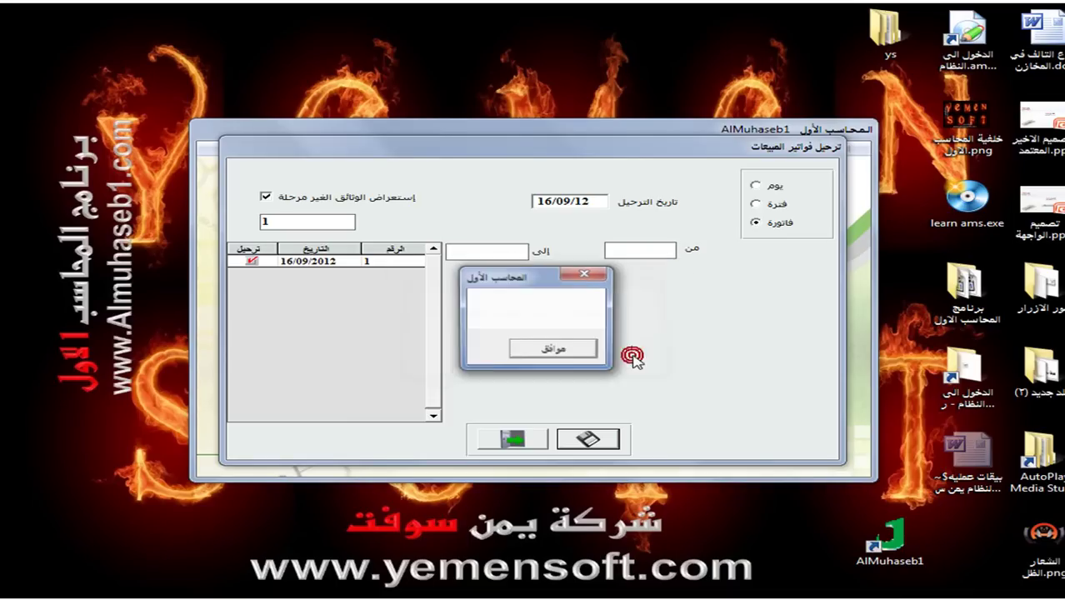
click(552, 353)
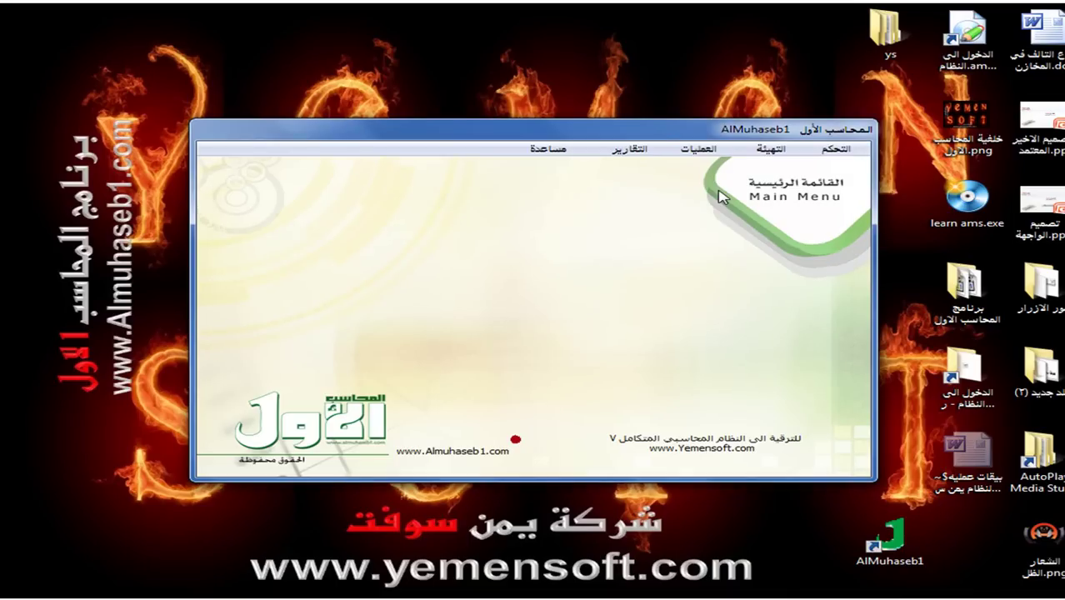
In the chart of accounts, browse the expenses tree to allowed-discount account 31103001.
click(699, 148)
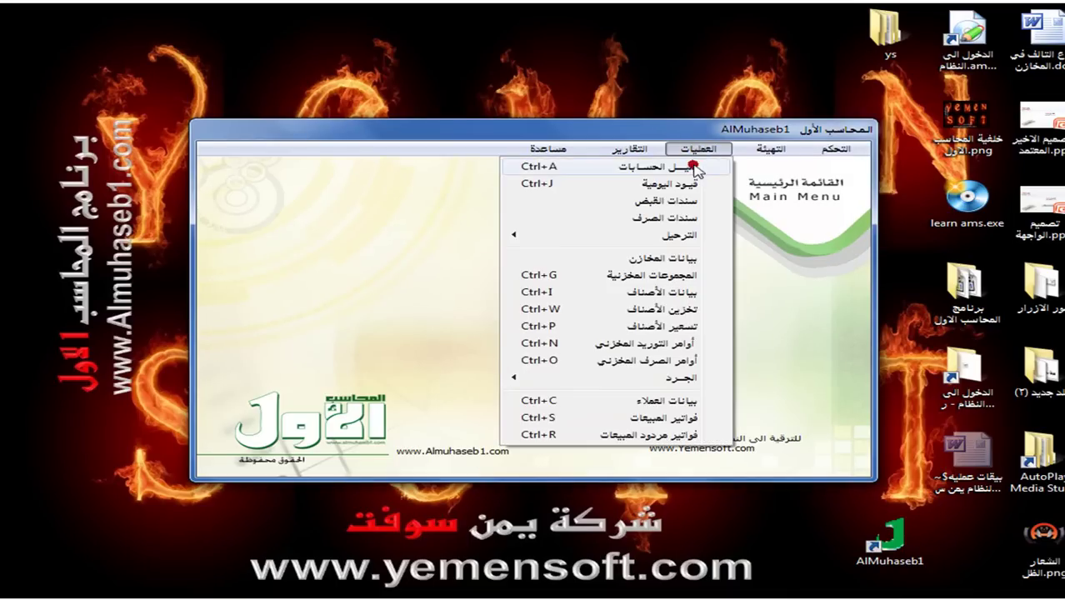
click(697, 169)
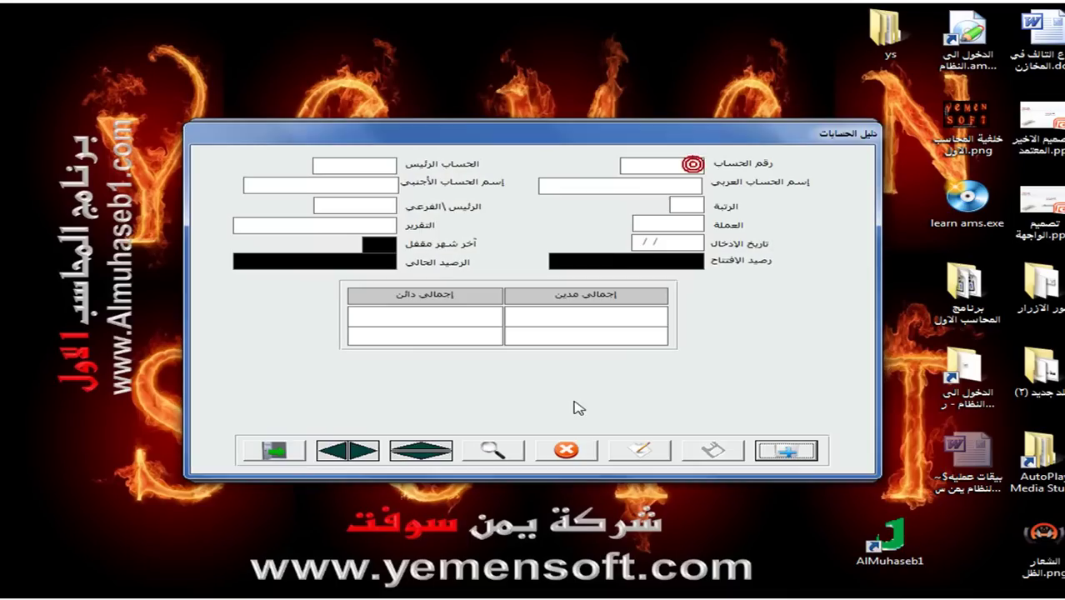
click(480, 452)
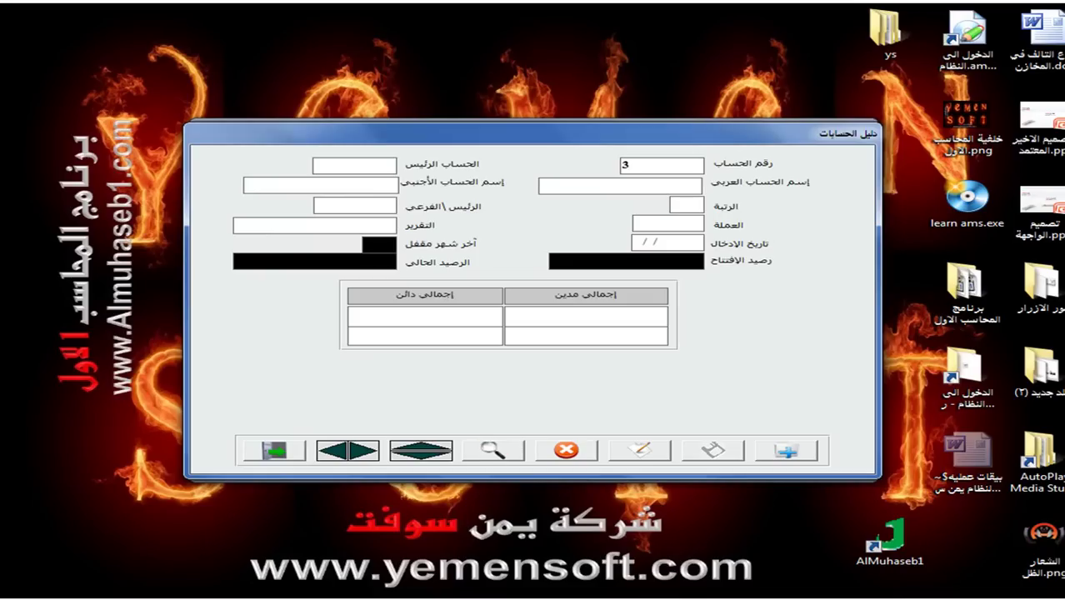
click(495, 451)
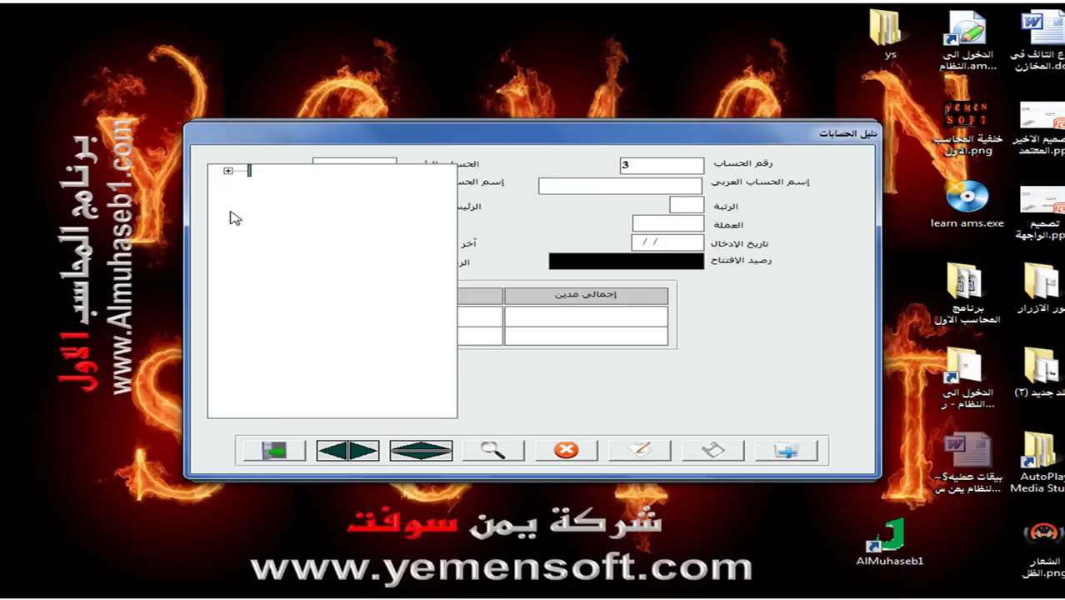
double_click(241, 167)
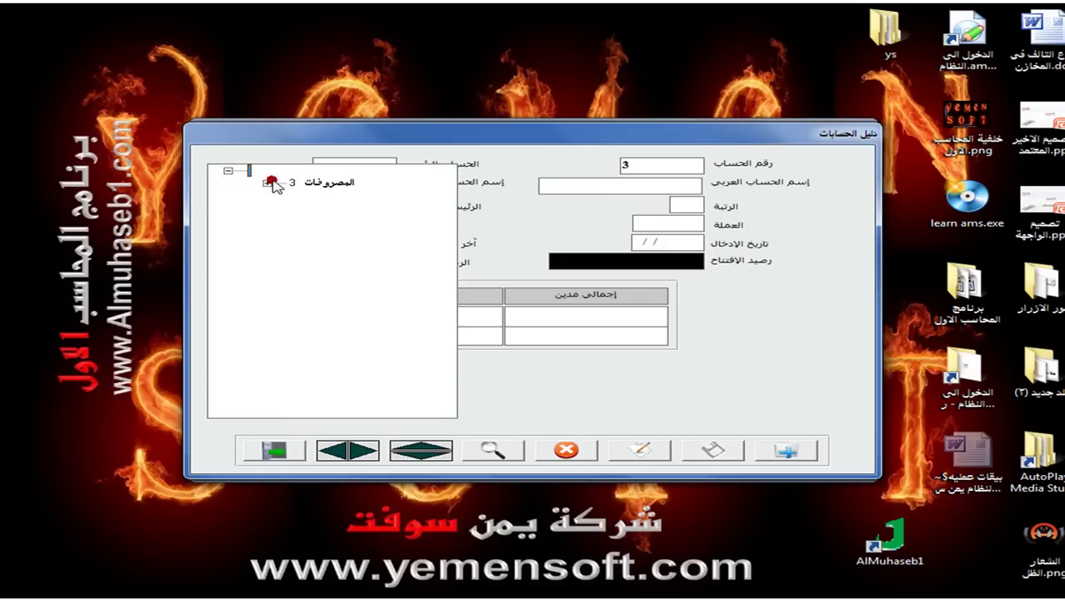
click(266, 182)
click(307, 194)
click(341, 208)
drag(309, 409, 377, 408)
click(314, 245)
click(383, 259)
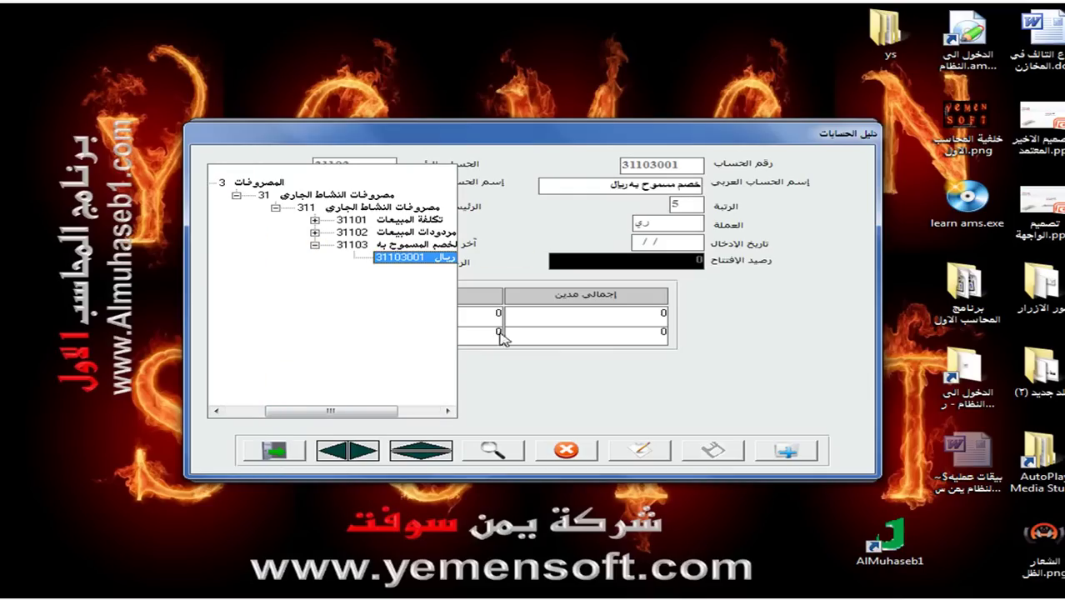
Create $ sub-account 31103002 خصم مسموح به دولار under parent 31103 and save it.
click(794, 449)
text(311)
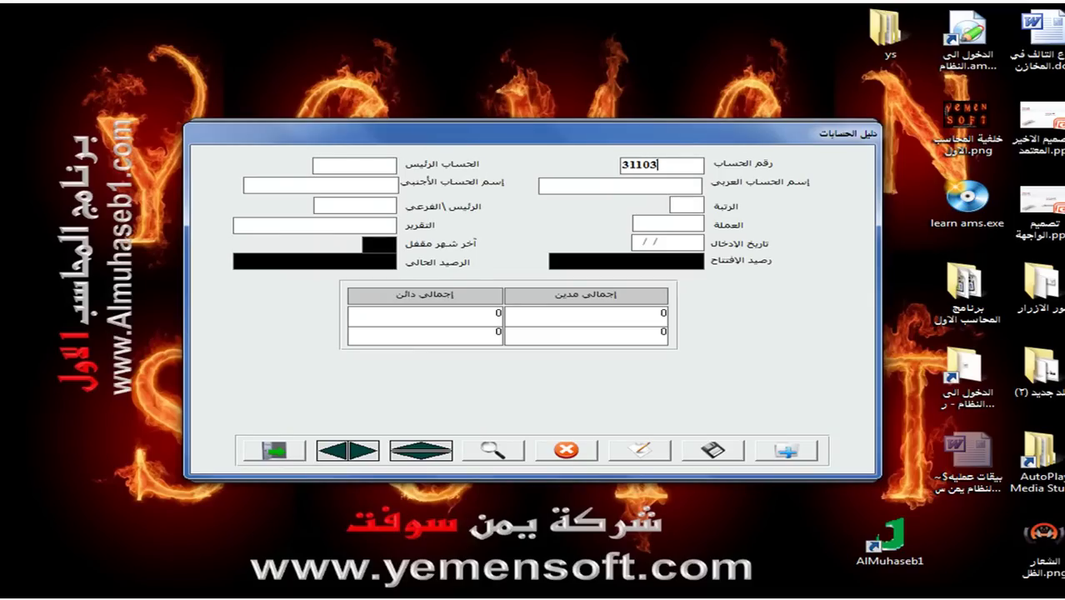
key(Return)
text(31103)
key(Return)
text(خصم)
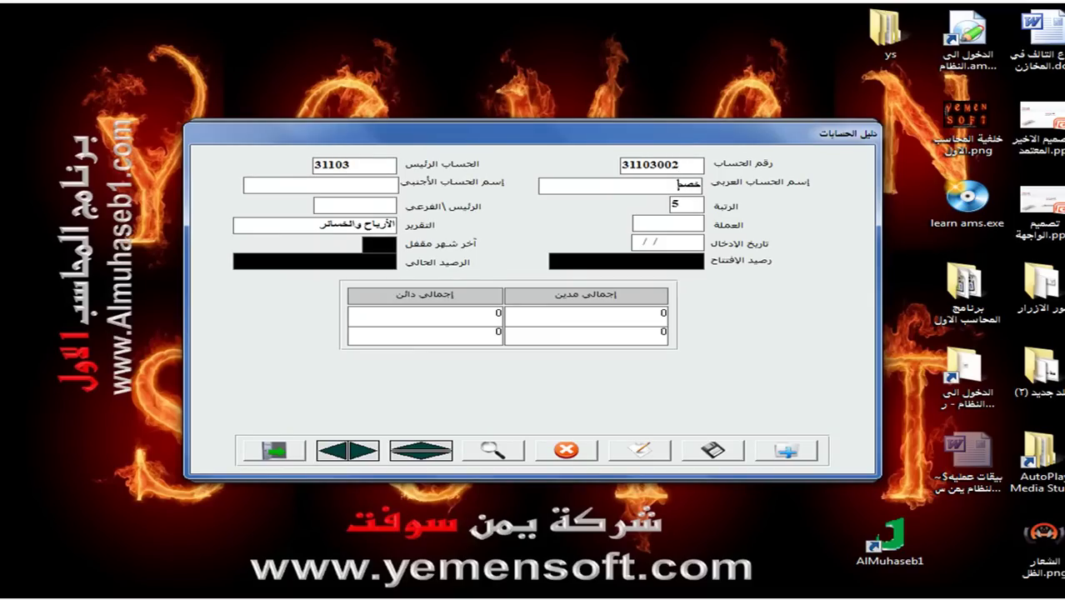
text( مسموح به دوا)
click(350, 205)
click(366, 232)
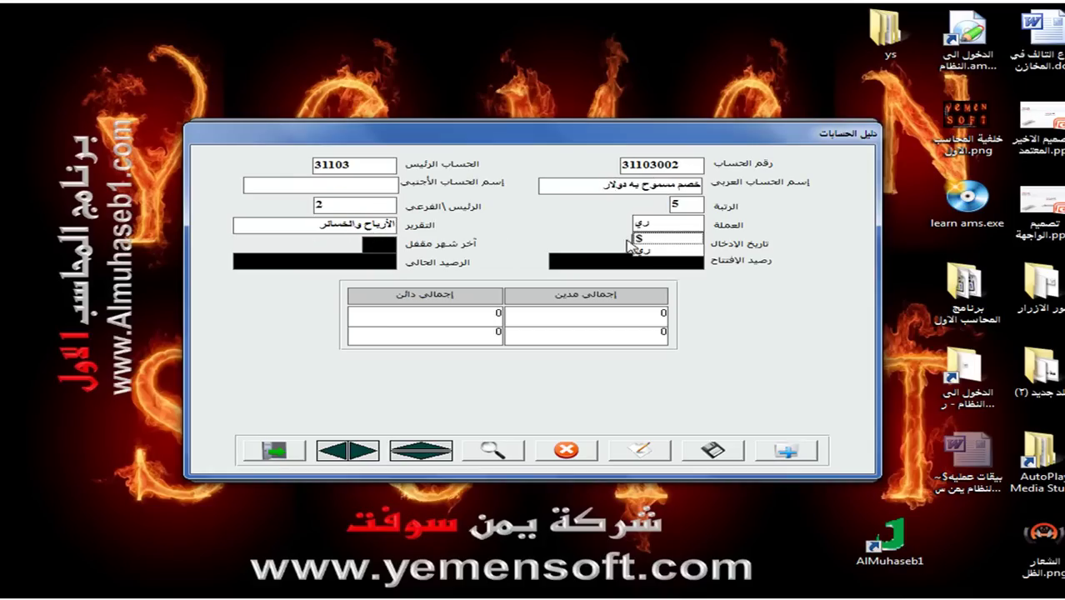
click(713, 450)
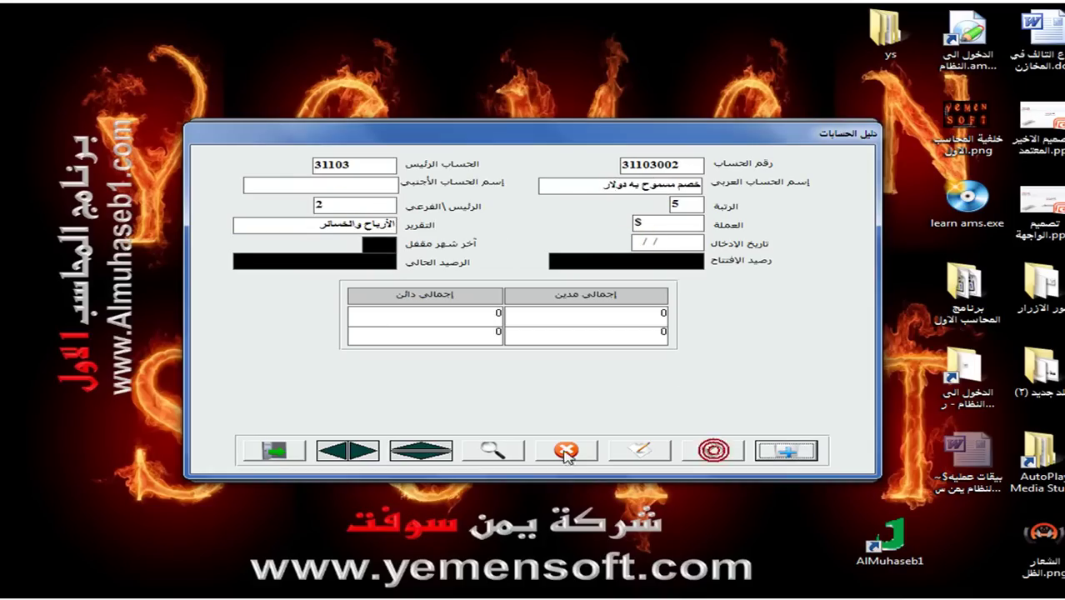
click(697, 149)
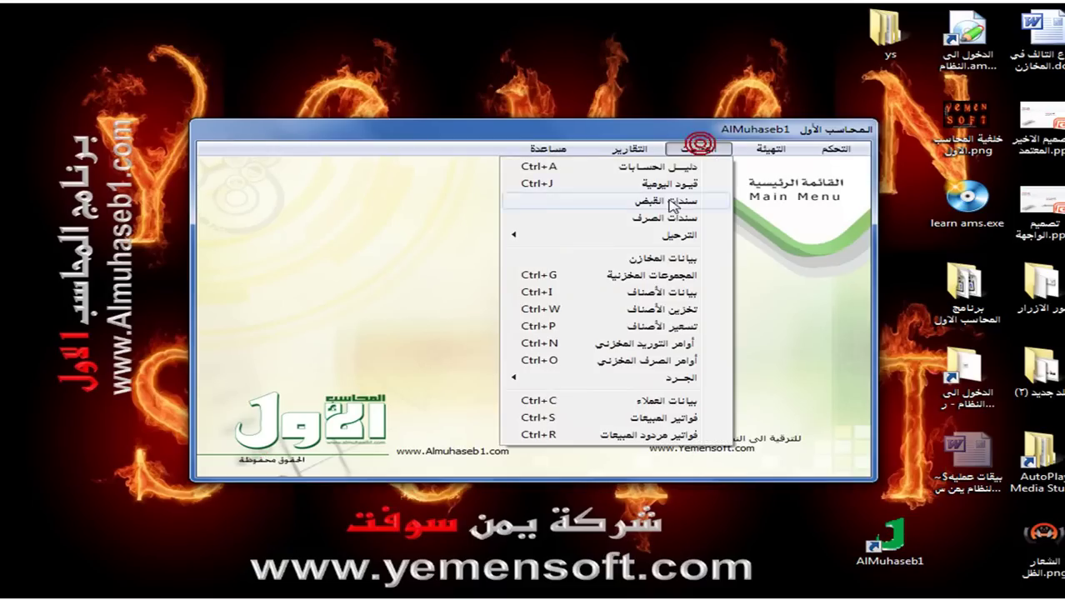
Post sales invoice 1 successfully, then bring up the التقارير reports list.
click(662, 235)
click(442, 320)
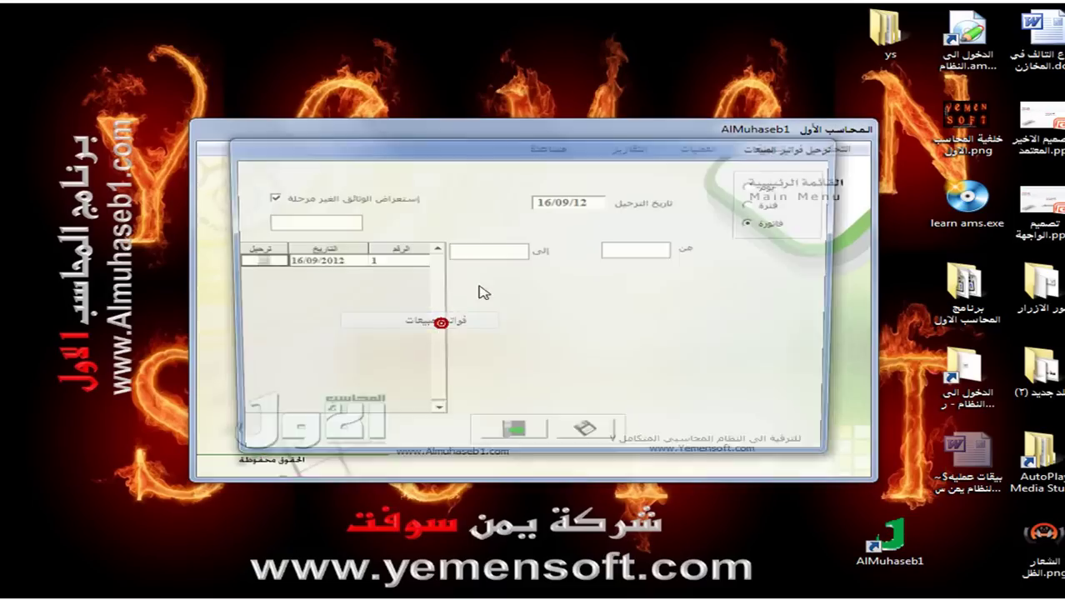
click(250, 261)
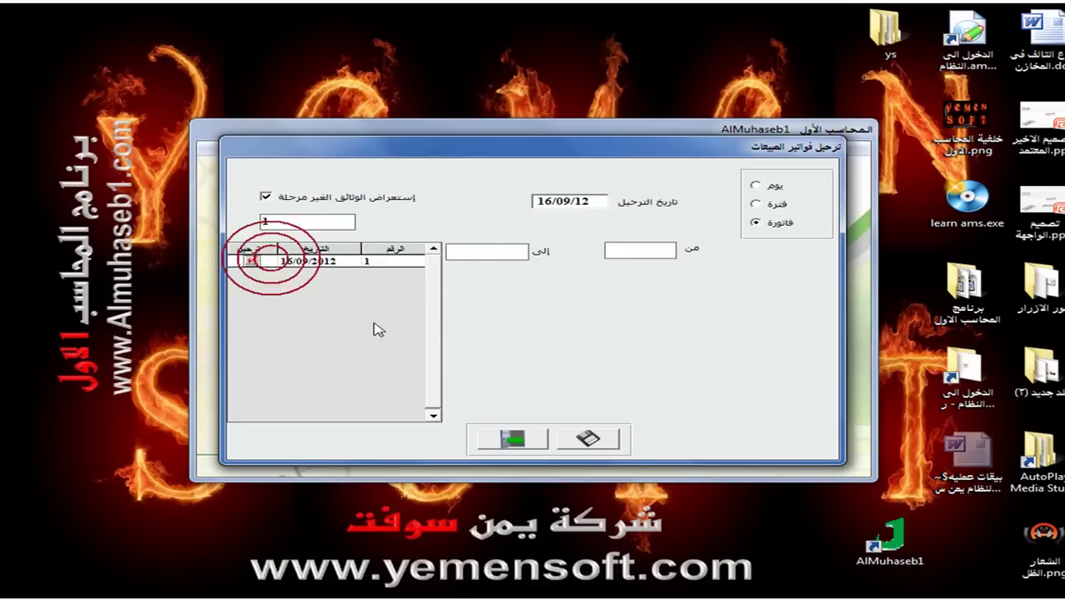
click(598, 440)
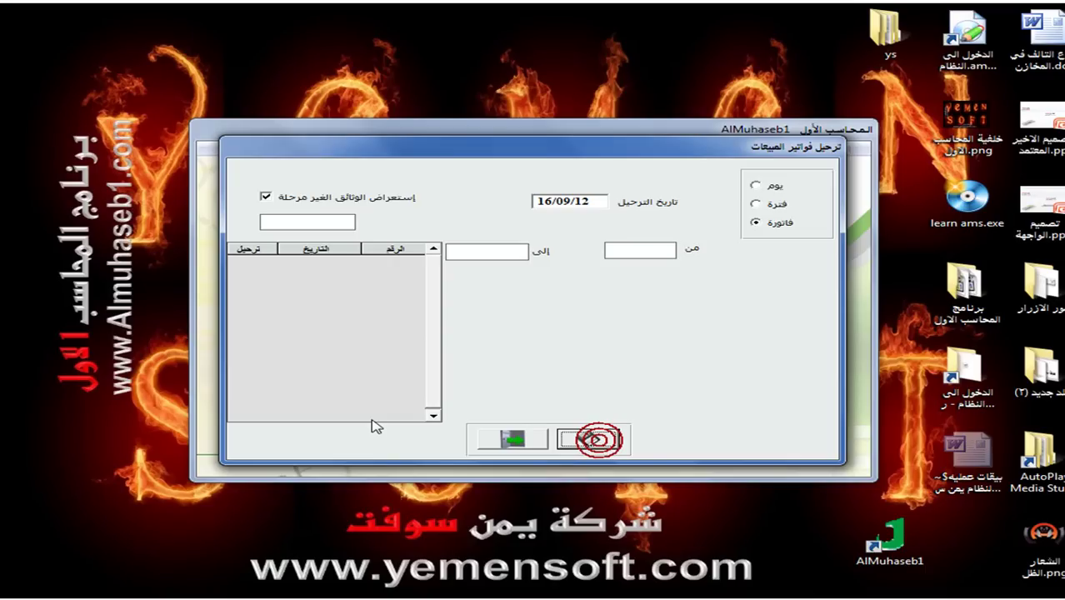
click(513, 440)
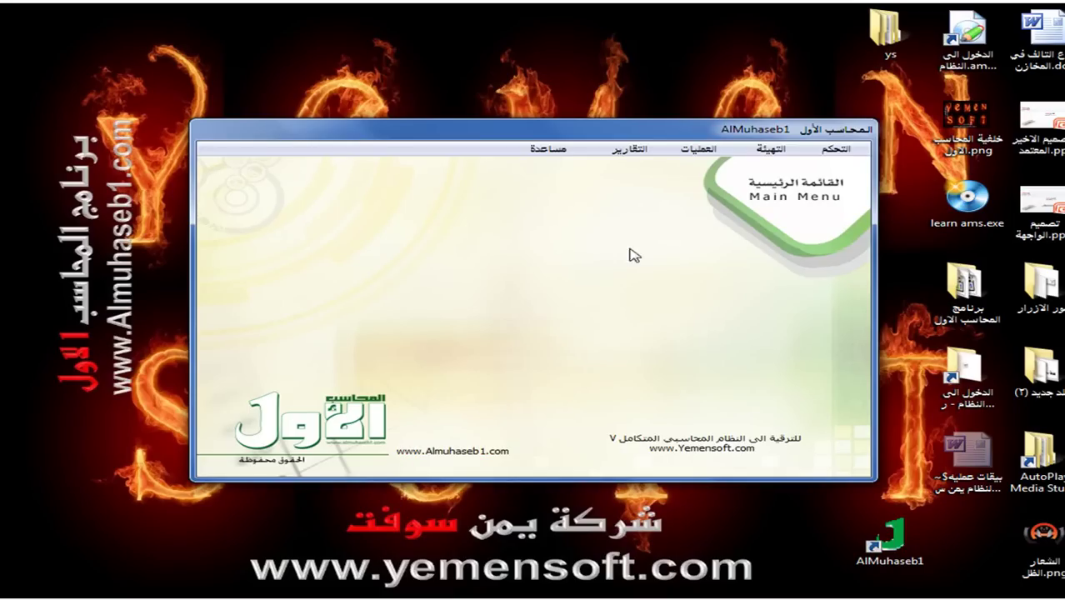
click(640, 150)
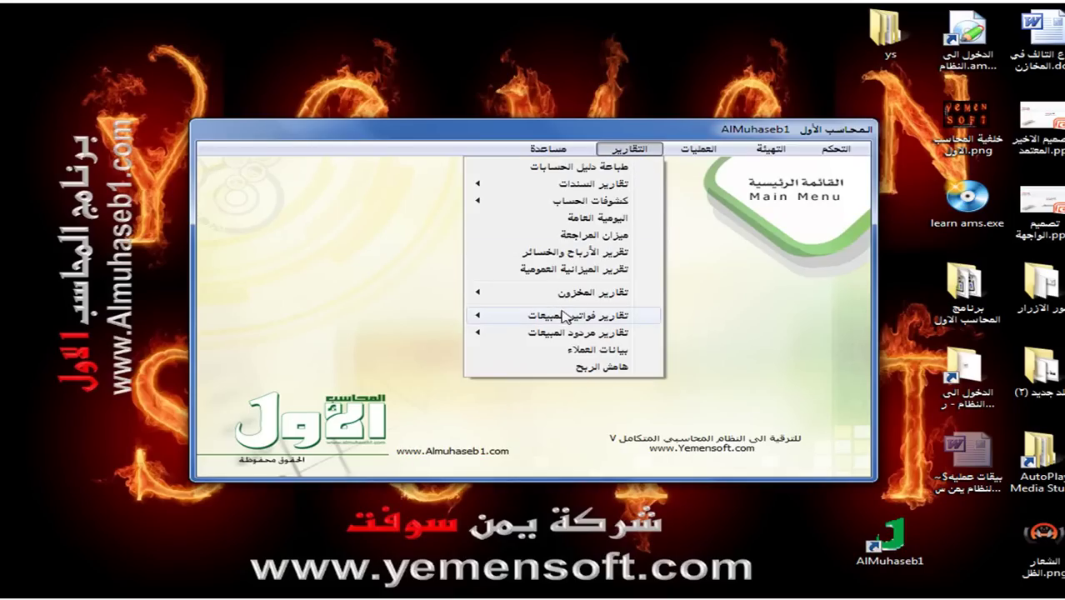
Set the general journal report to sales invoices, reported by document numbers.
click(586, 221)
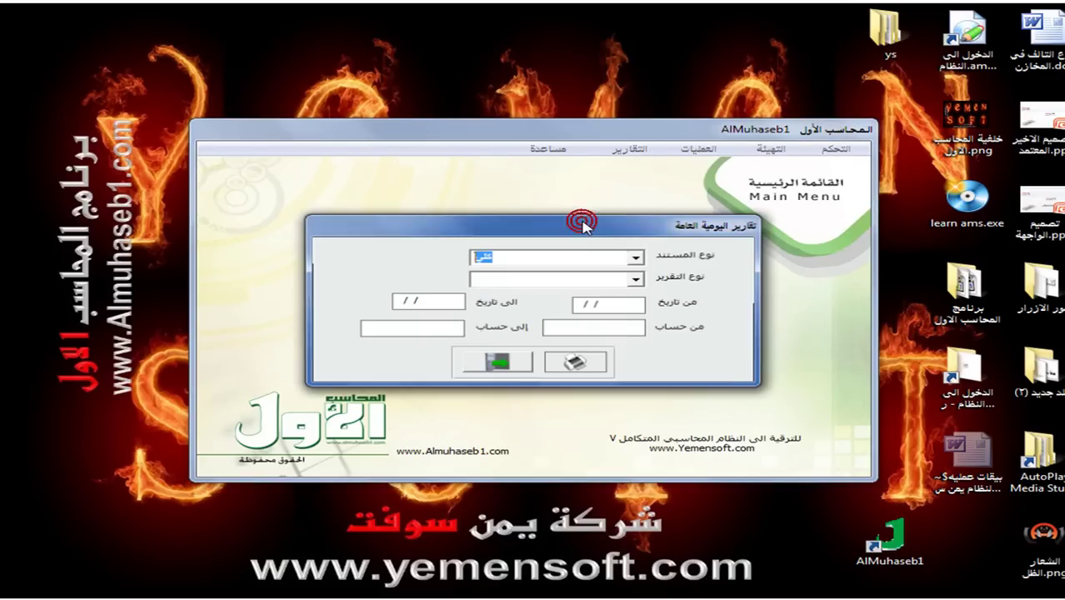
click(630, 258)
click(583, 319)
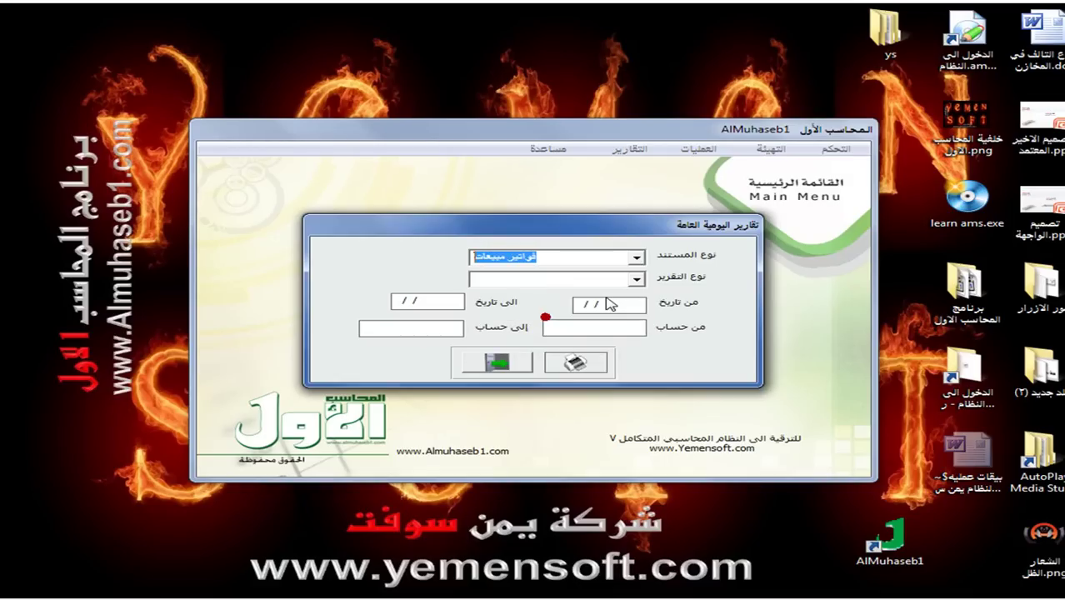
click(635, 279)
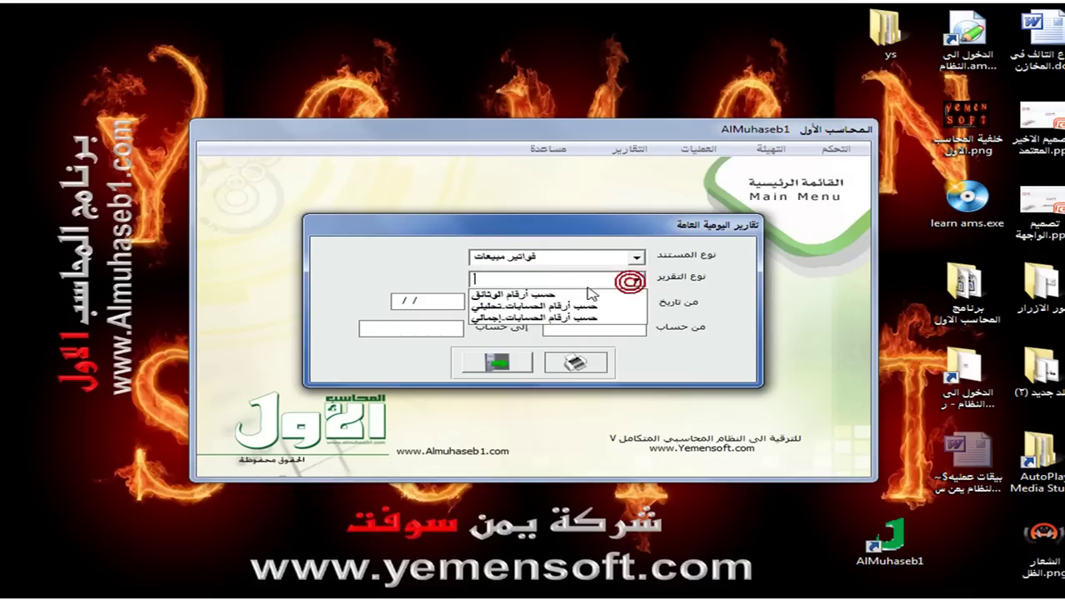
click(542, 295)
click(587, 305)
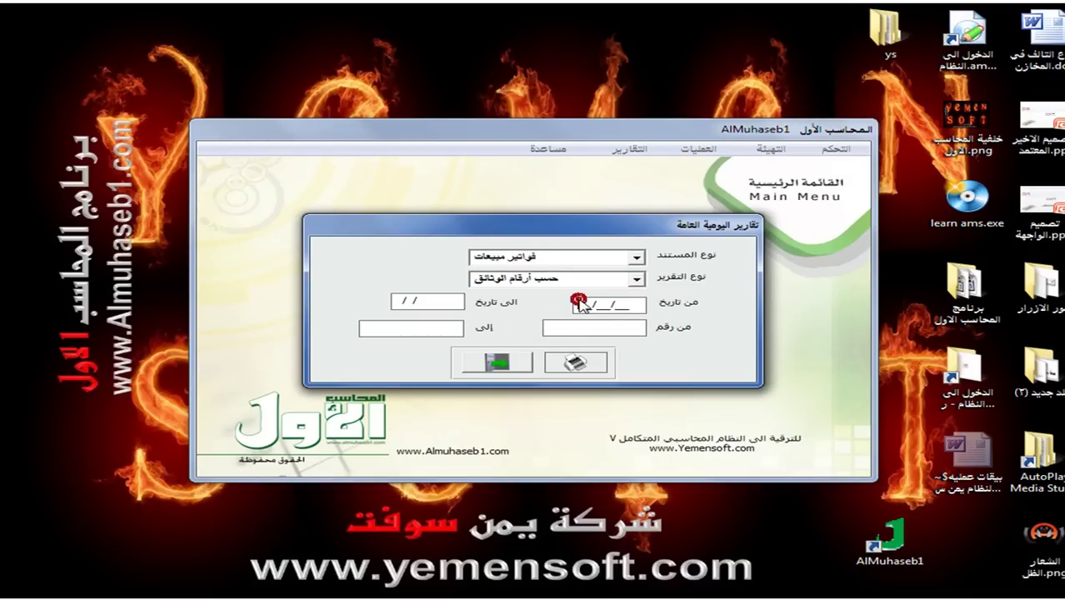
Preview the journal for 01/09/12 to 20/09/12, showing invoice 1 balanced at 263,541.67.
text(010912)
key(Return)
text(200912)
key(Return)
click(575, 362)
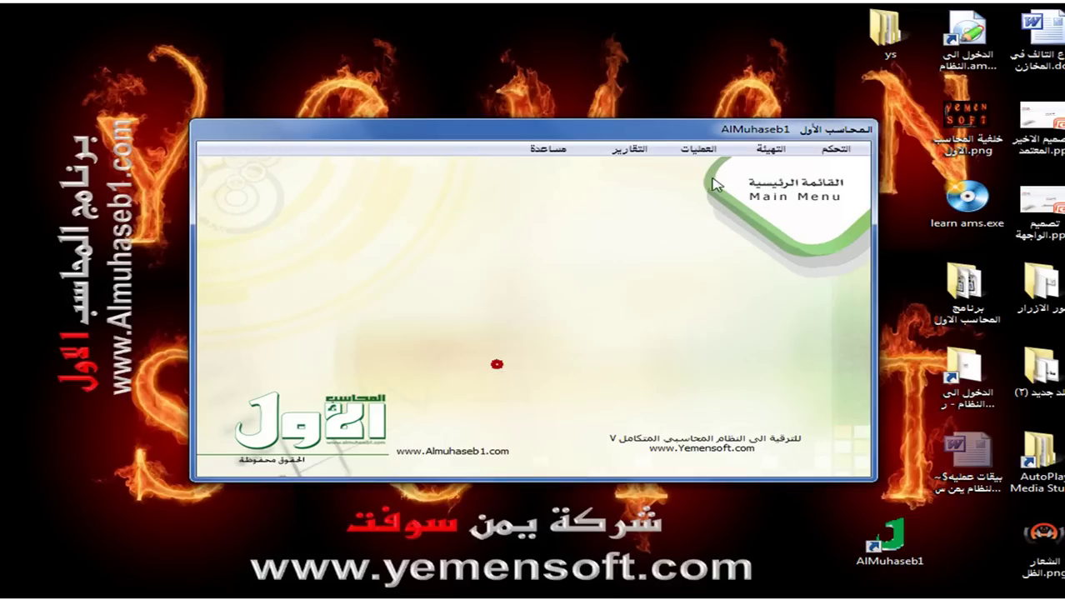
click(698, 149)
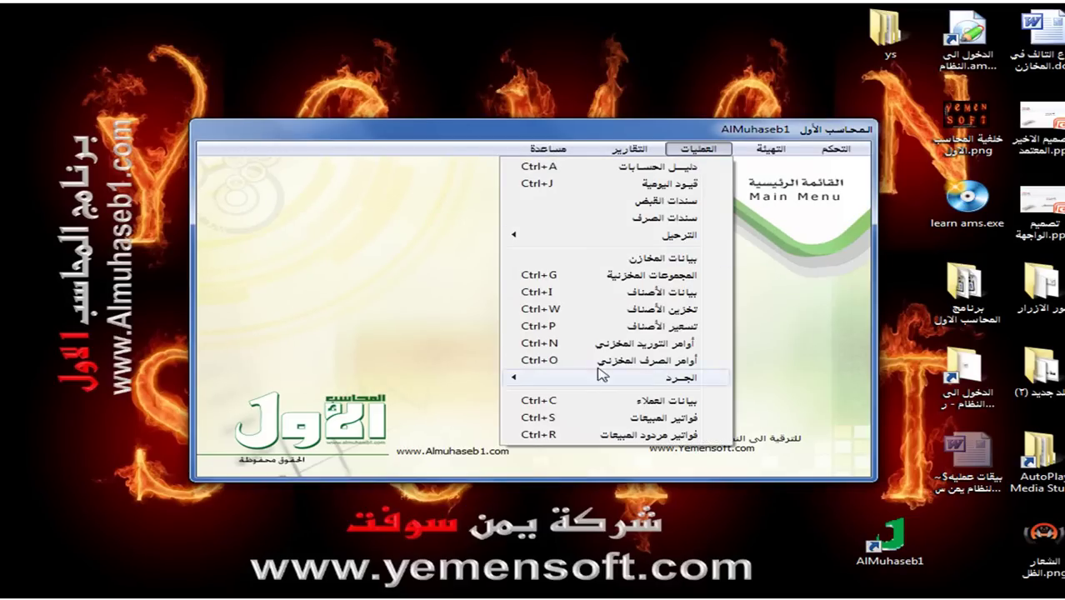
Start a new credit (أجل) sales invoice for the first customer in the list.
click(624, 417)
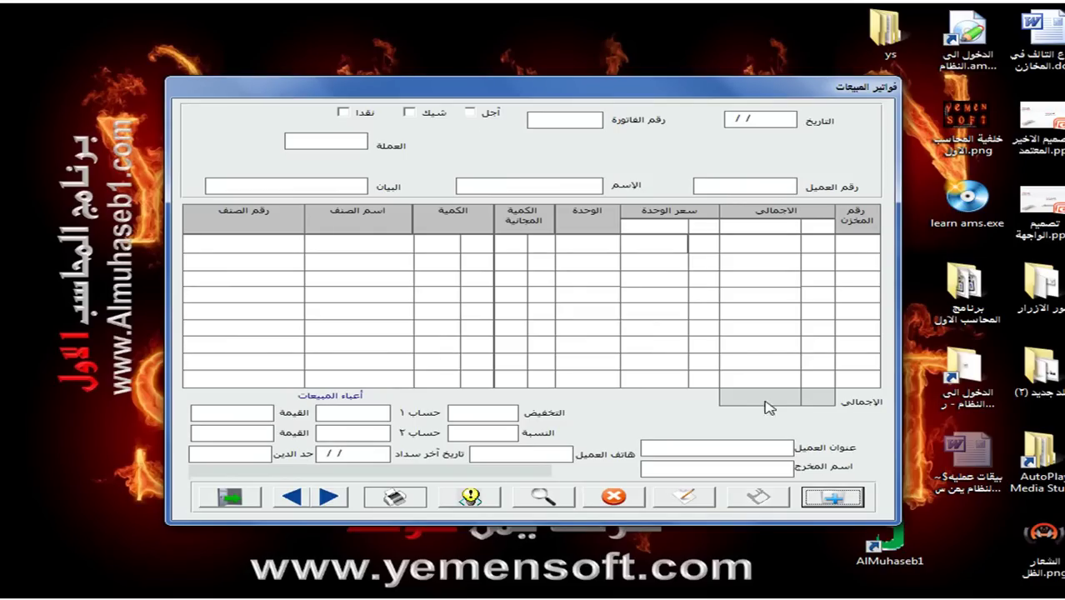
click(829, 497)
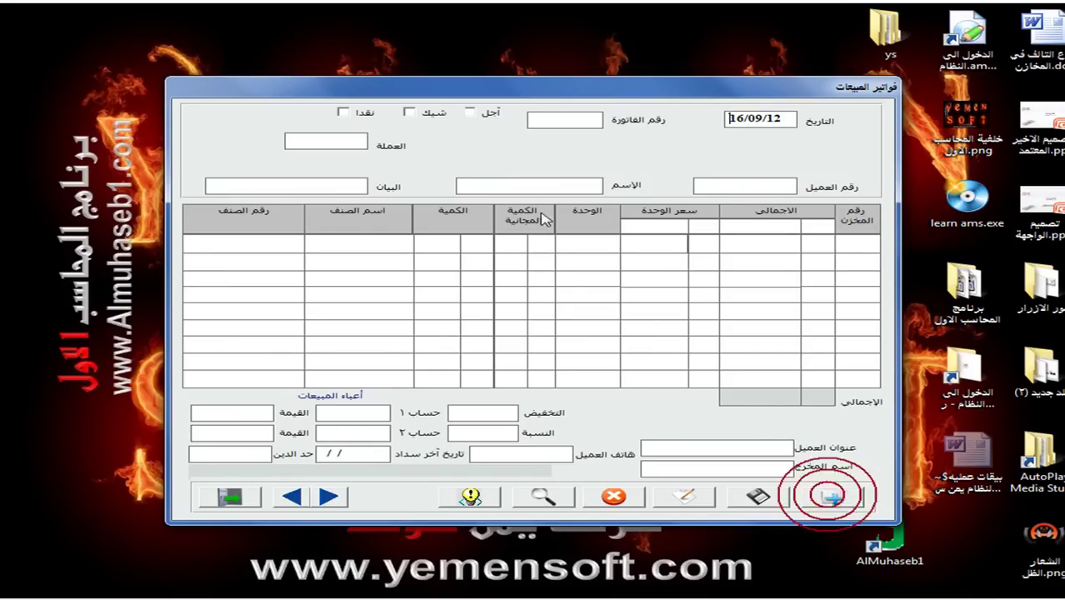
click(472, 112)
click(770, 189)
double_click(773, 194)
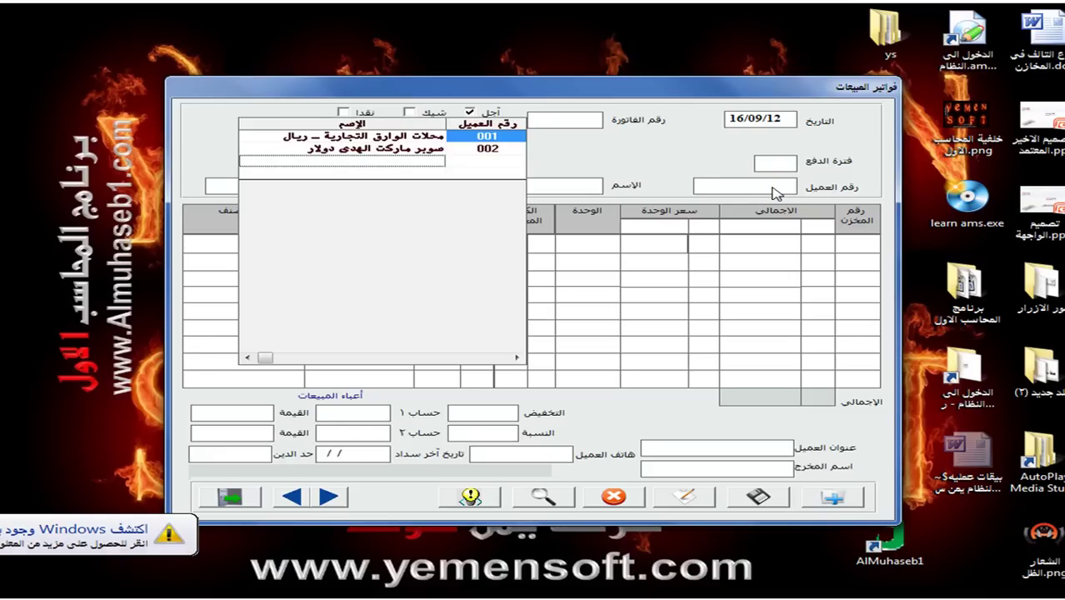
click(363, 137)
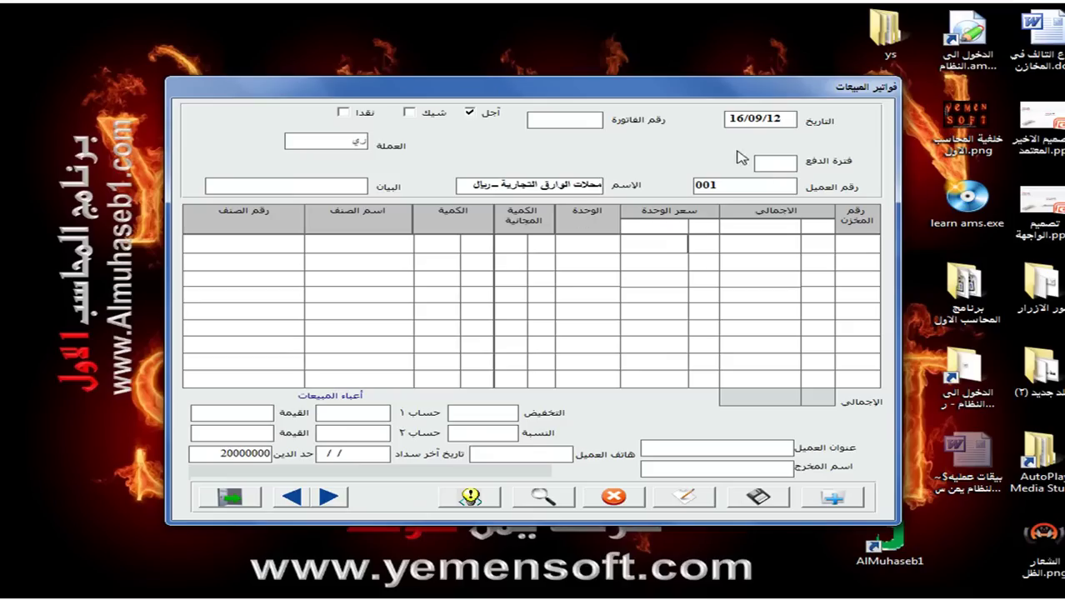
Write the invoice description about the value of the items, correcting typos.
click(350, 189)
text(عليم)
key(BackSpace)
text(كم بقيمة)
key(BackSpace)
key(BackSpace)
key(BackSpace)
key(BackSpace)
key(BackSpace)
text(قيمة الاصناف في الأ)
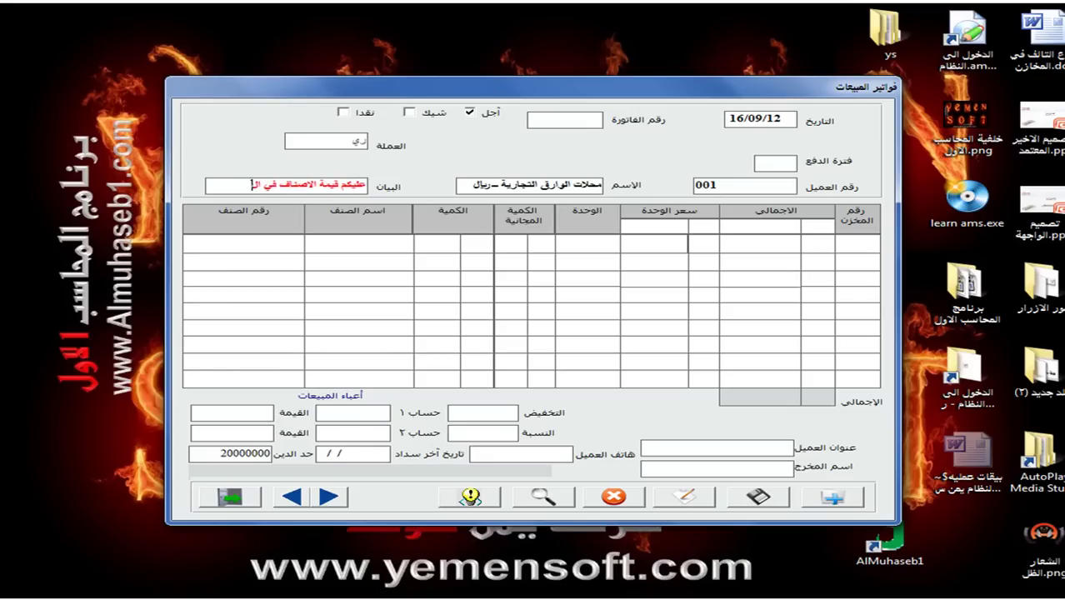
text(تفاق)
key(BackSpace)
key(BackSpace)
text(ق)
text(رة رقم)
Set invoice number 11 and look up item code 001 for the first line.
click(563, 121)
text(11)
click(267, 242)
text(001)
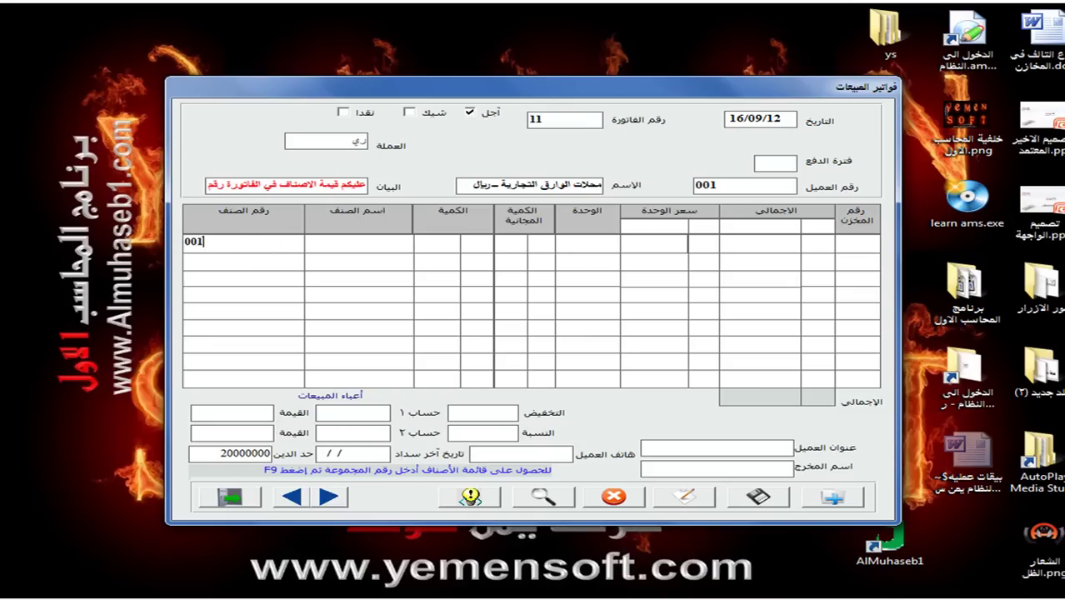
key(F9)
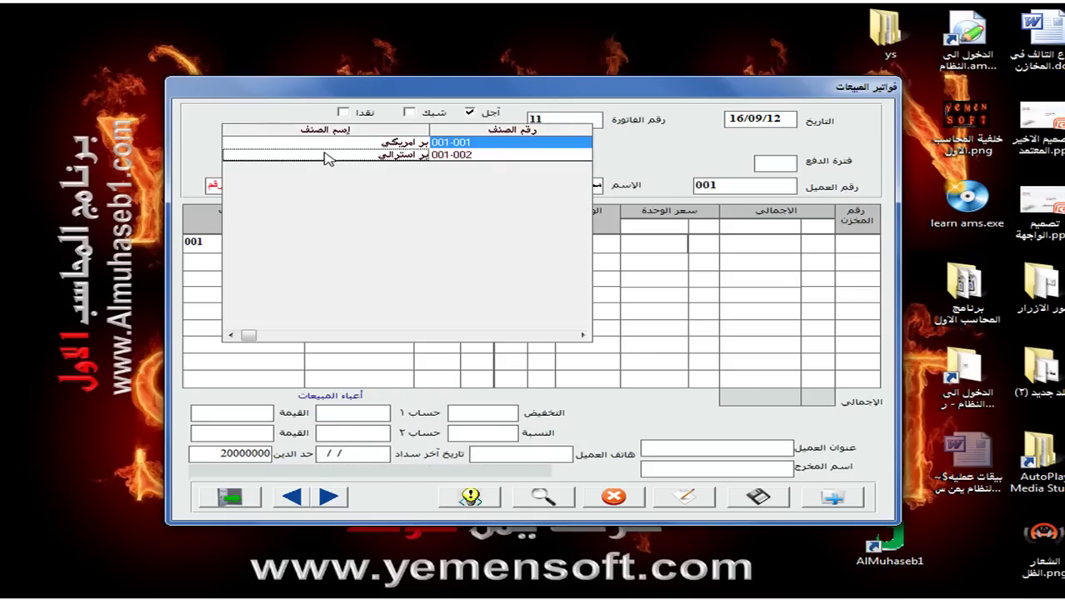
Put 10 بر امريكي at a unit price of 10000 on the first line.
double_click(326, 148)
click(446, 240)
text(1)
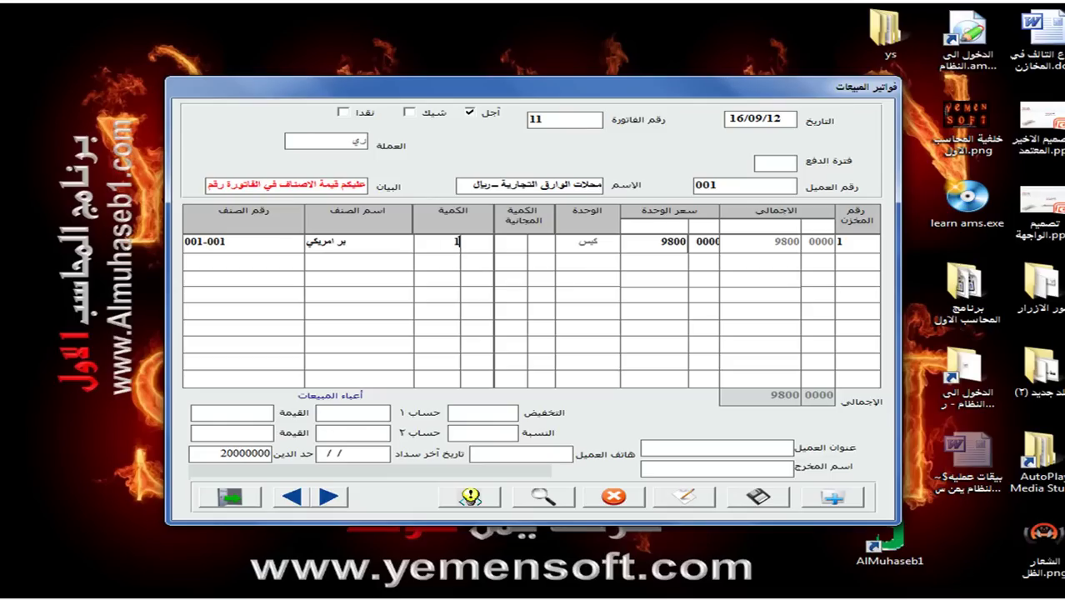
text(0)
key(Return)
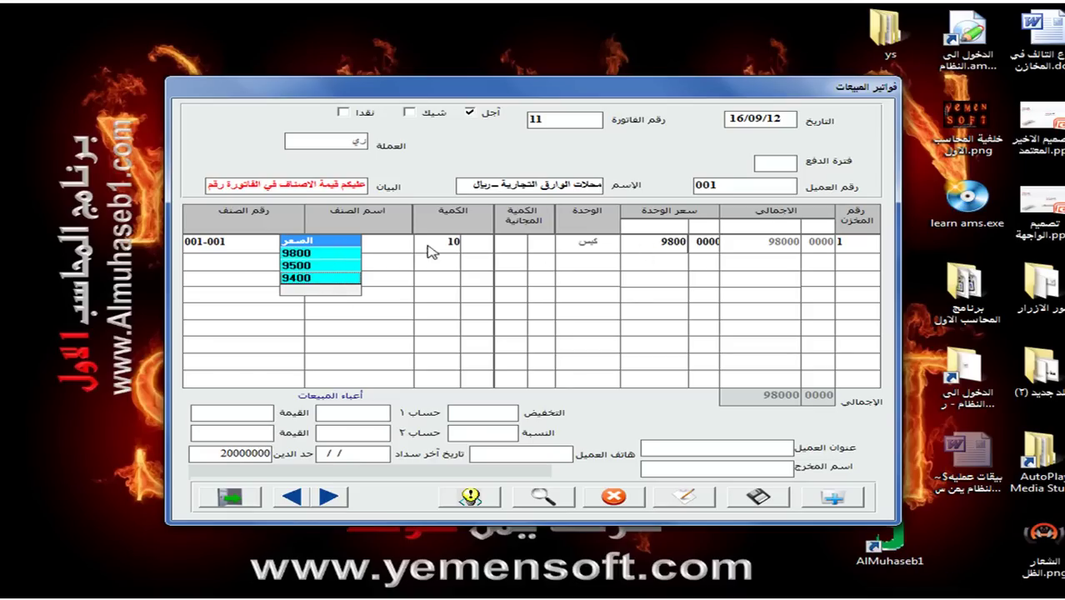
click(641, 243)
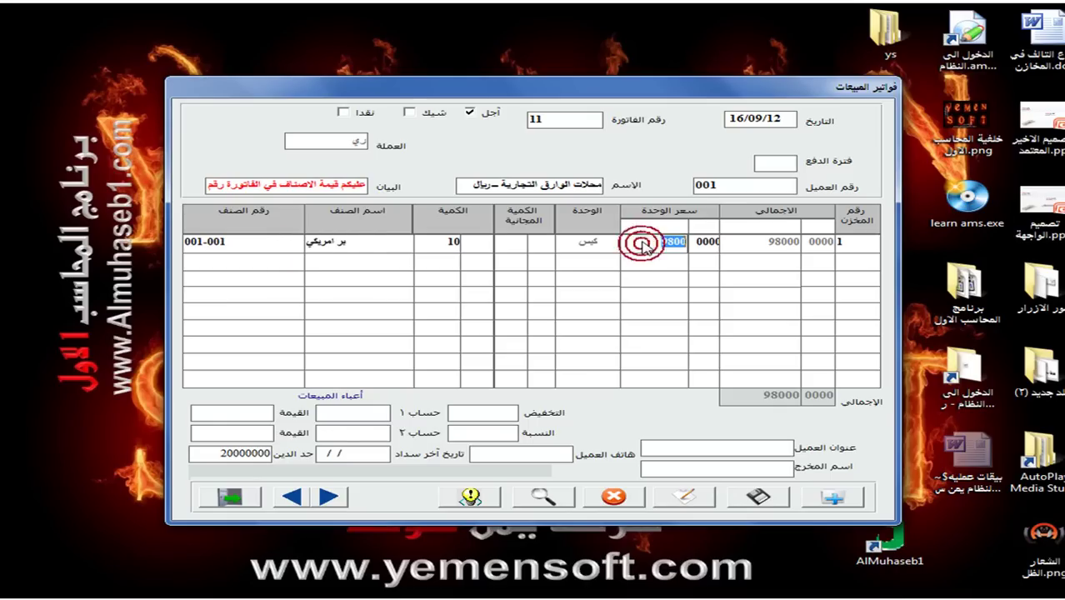
text(10000)
key(Return)
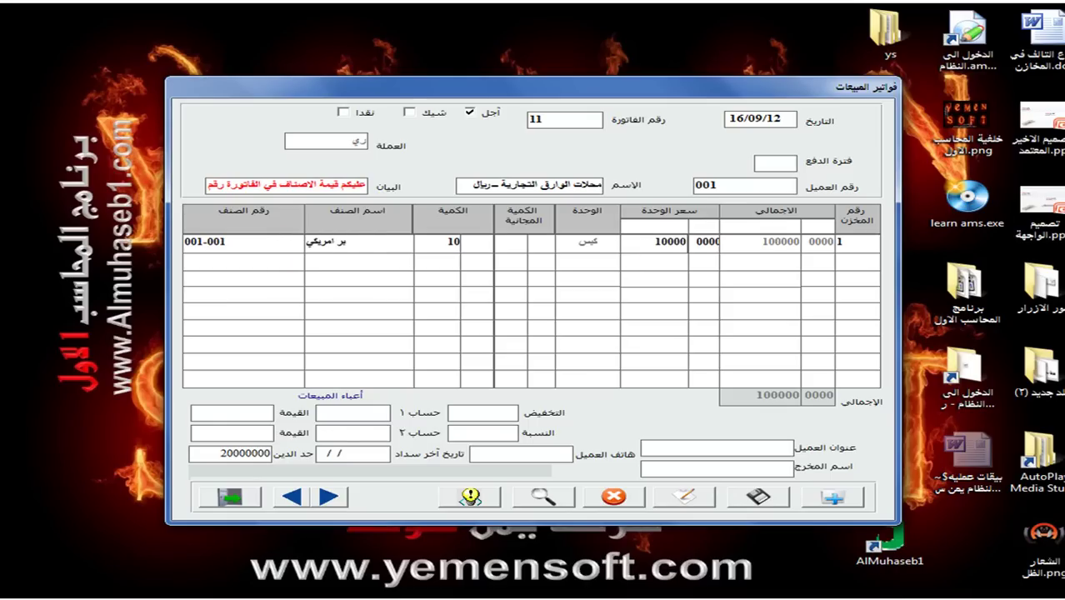
Add 5 دقيق البركه at 9500 on the second line, bringing the total to 147500.
click(185, 260)
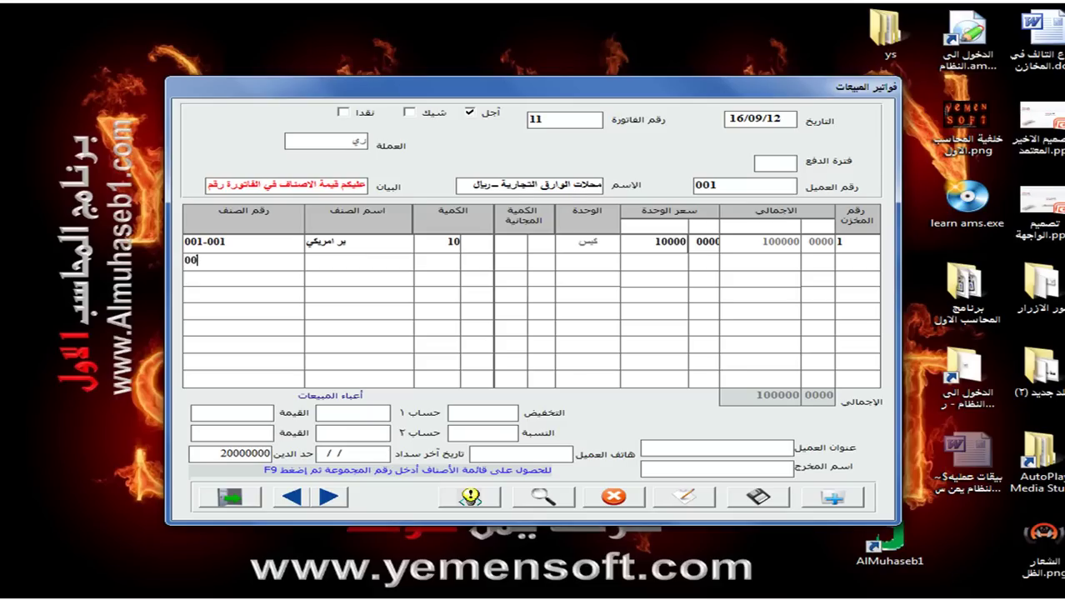
text(00)
key(F9)
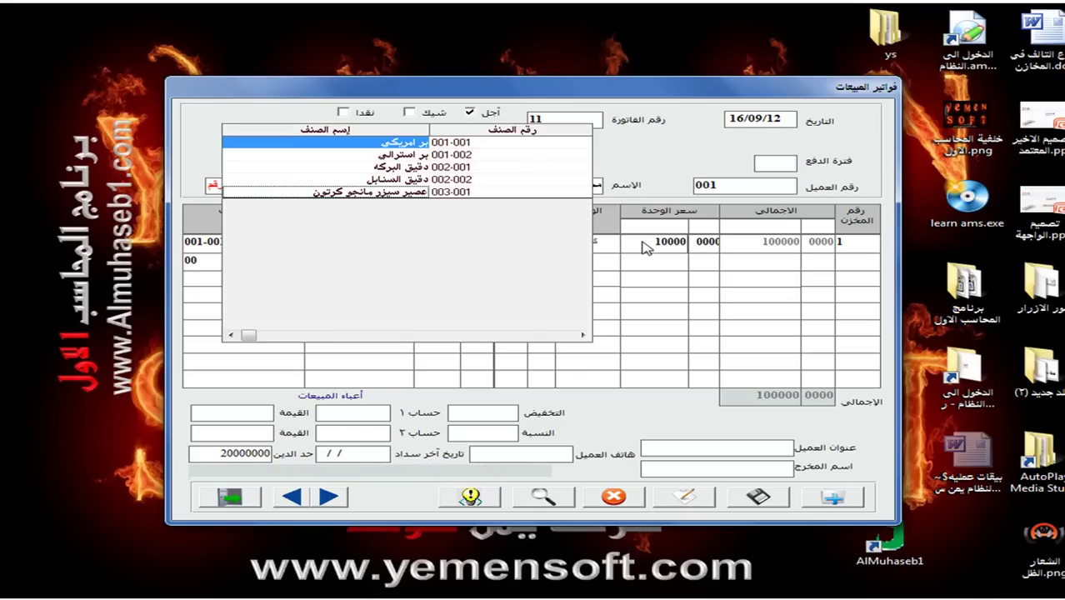
click(411, 168)
click(412, 167)
click(418, 263)
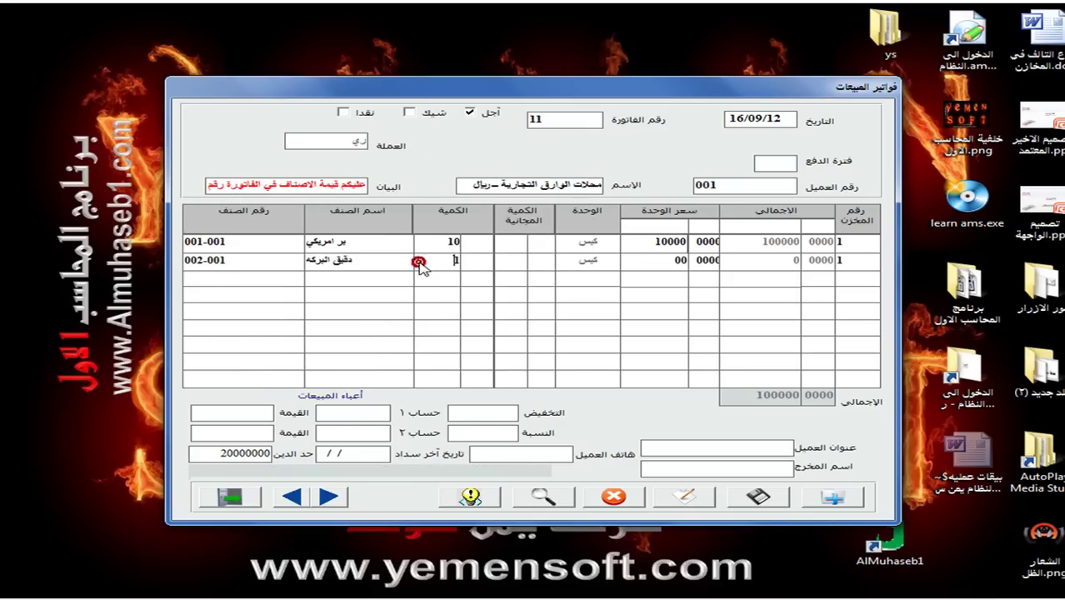
text(5)
text(95000)
key(Delete)
key(Delete)
key(Return)
key(Return)
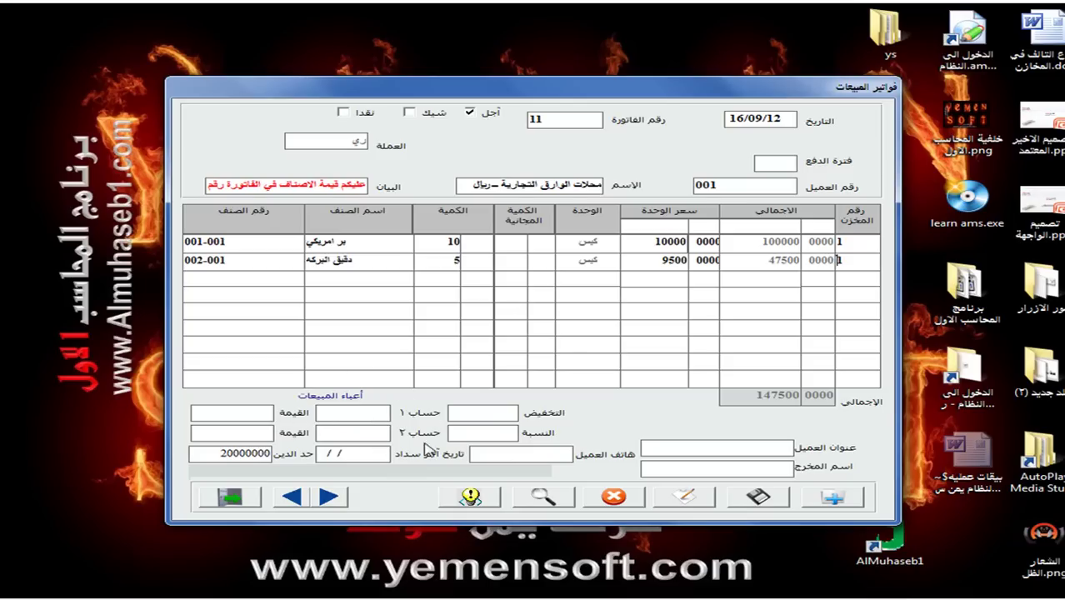
Add a 2500 sales charge in the first charge account and save invoice 11.
click(354, 416)
text(12101001)
text(2500)
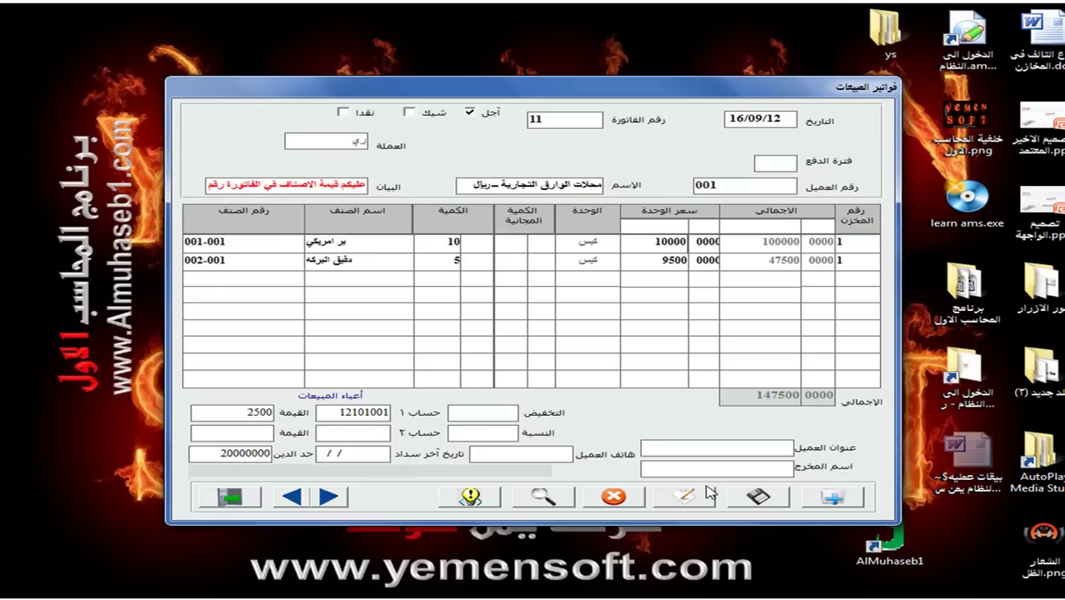
click(756, 494)
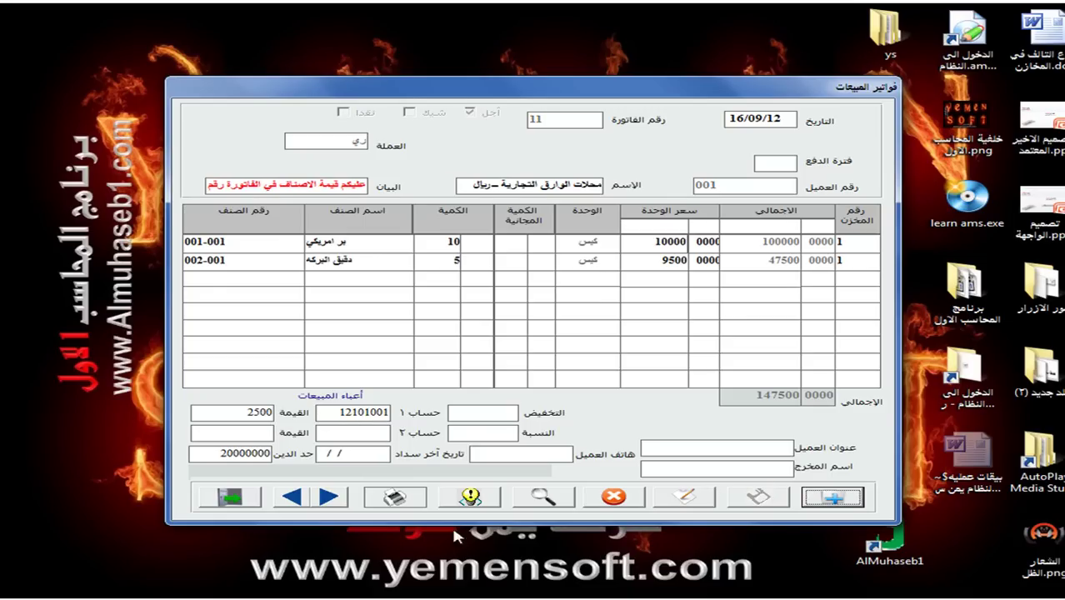
Preview the 147,500 invoice printout, then close the preview and the invoice form.
click(400, 500)
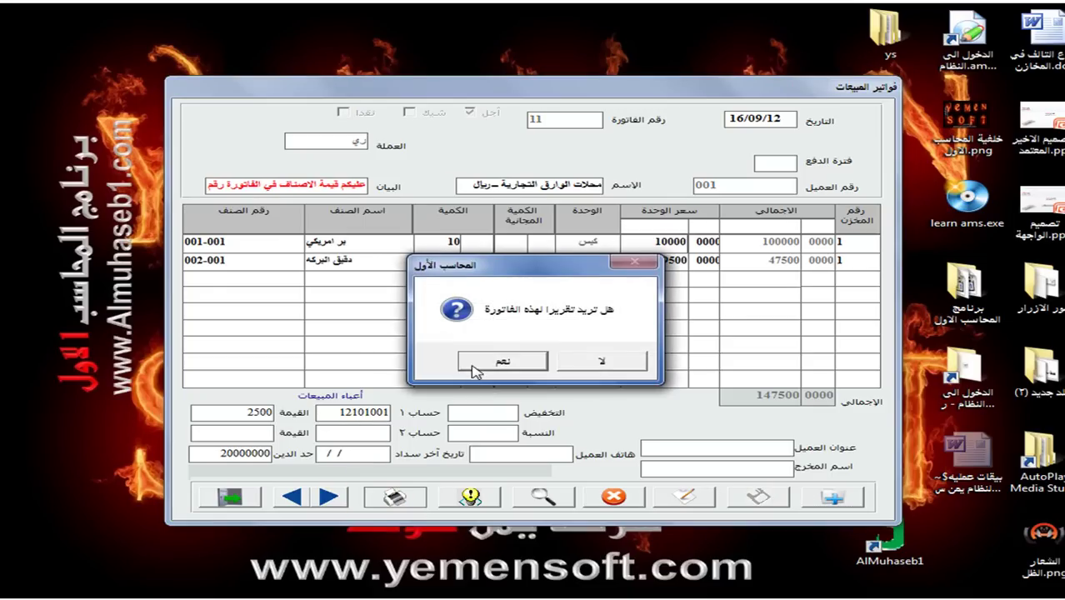
click(471, 368)
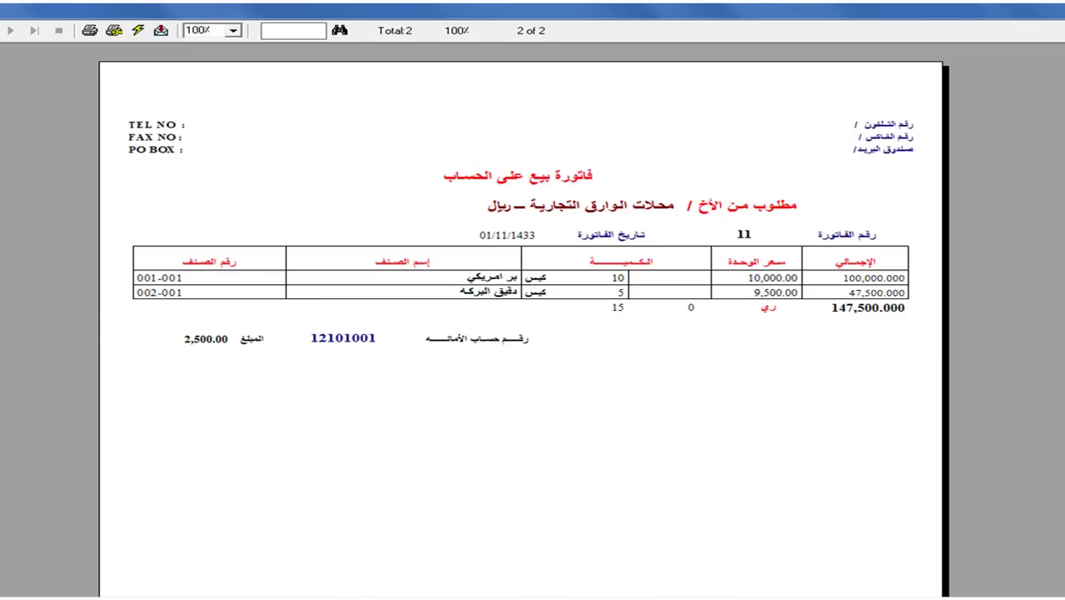
click(1054, 8)
click(232, 496)
Tick unposted sales invoice 11 in the posting window, post it, and exit.
click(636, 148)
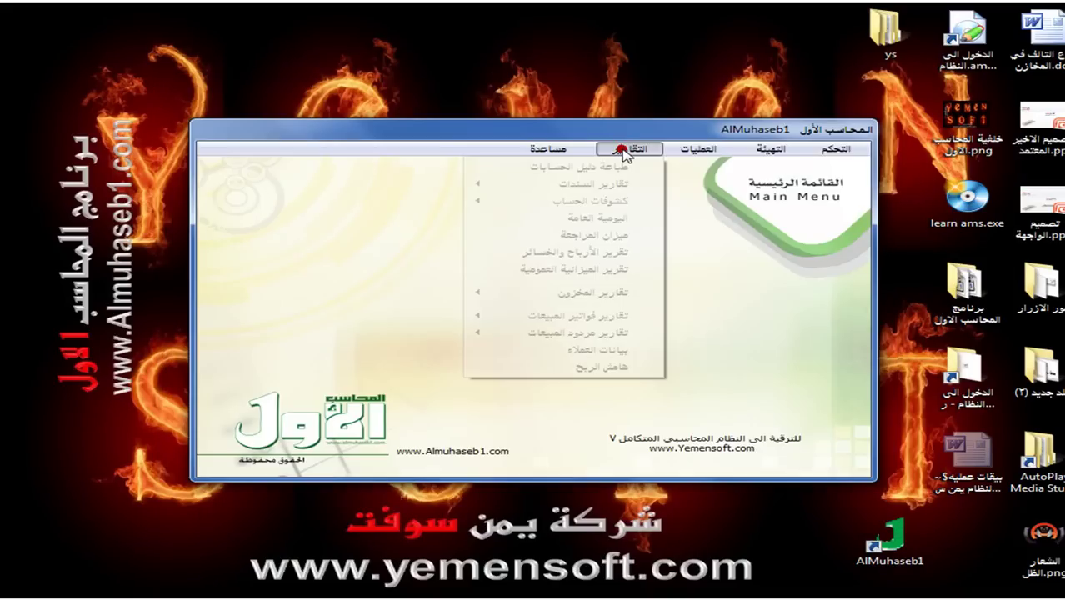
mouse_move(697, 148)
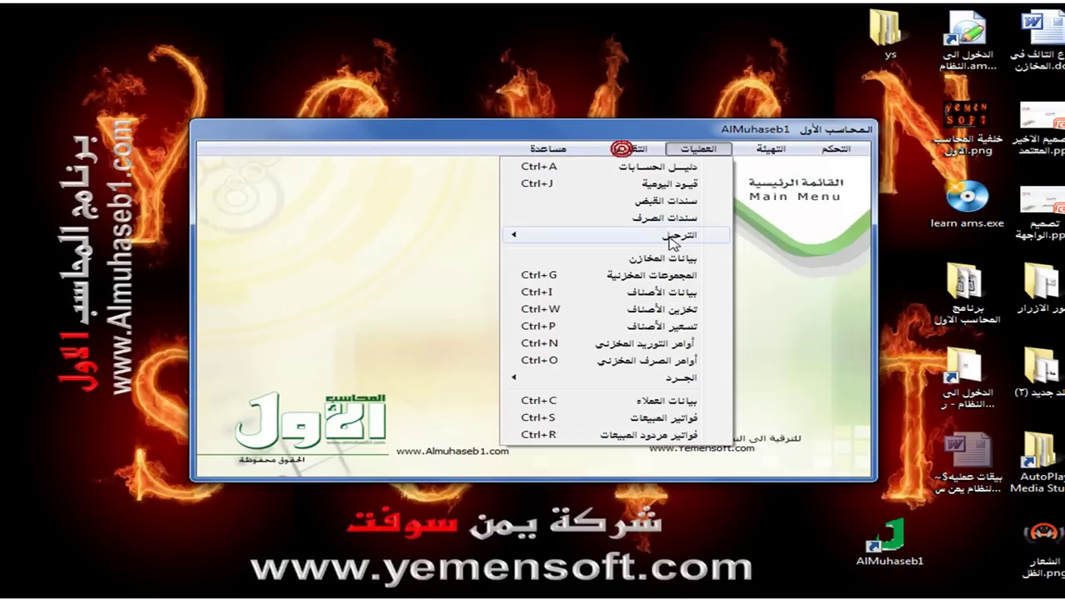
mouse_move(667, 234)
click(425, 325)
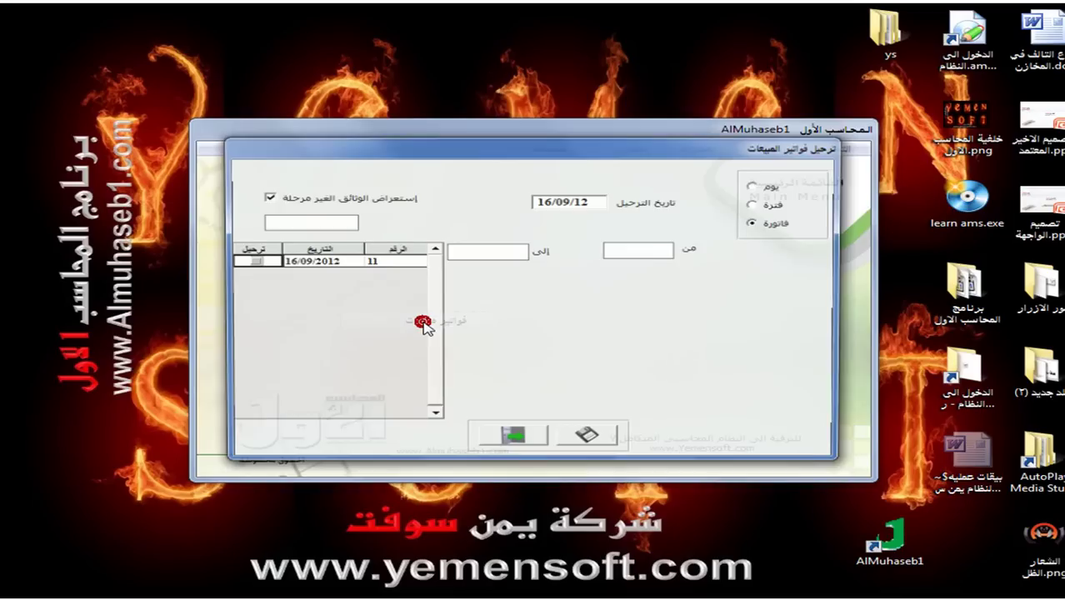
click(255, 263)
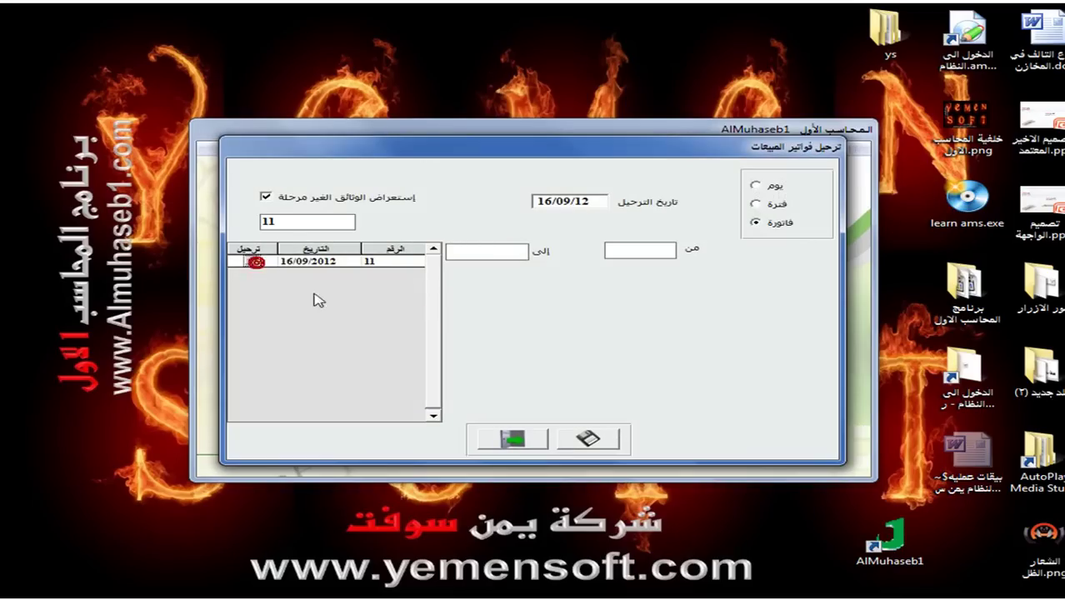
click(587, 439)
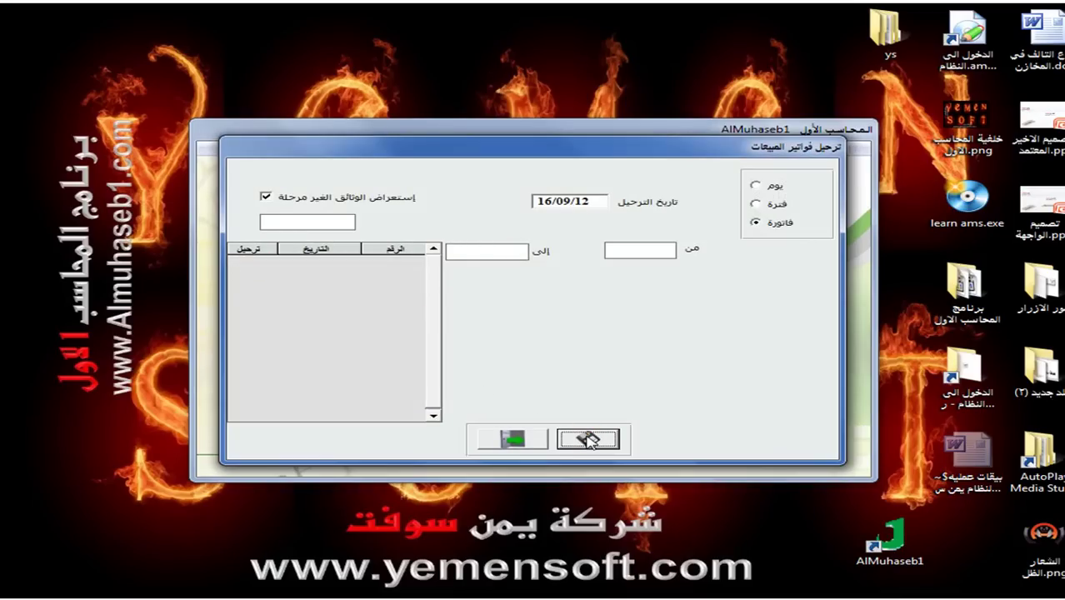
click(526, 440)
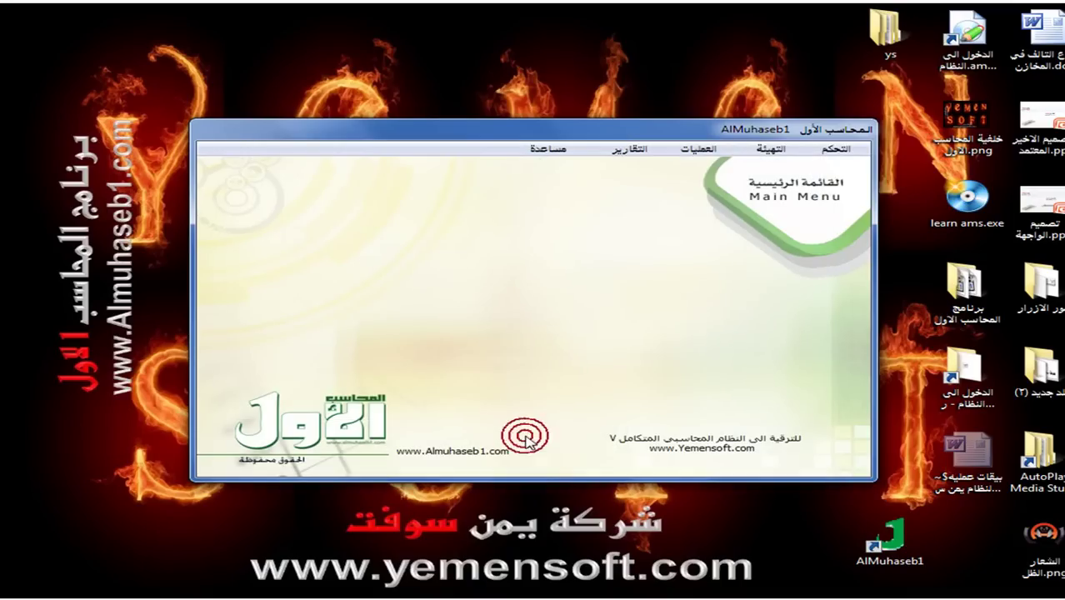
Start a new sales invoice and make it a cheque invoice.
click(706, 150)
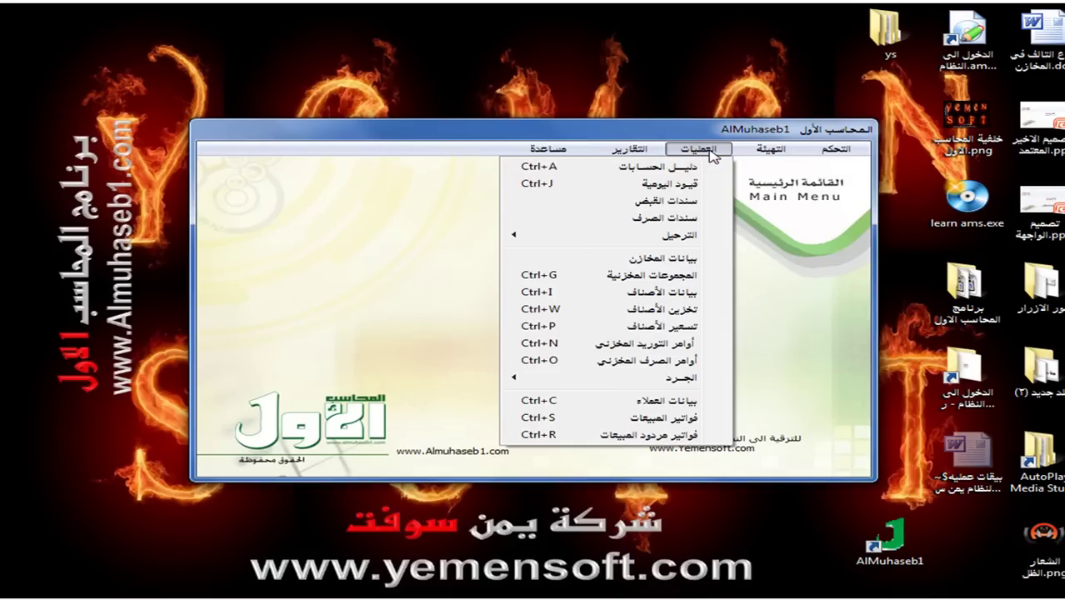
click(646, 417)
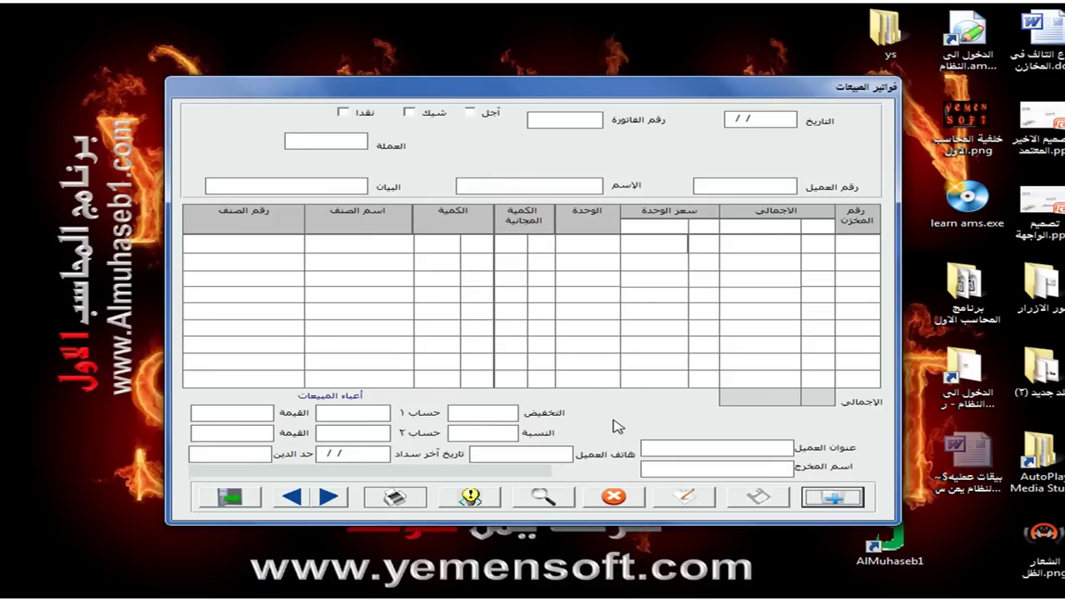
click(832, 499)
click(555, 356)
click(410, 112)
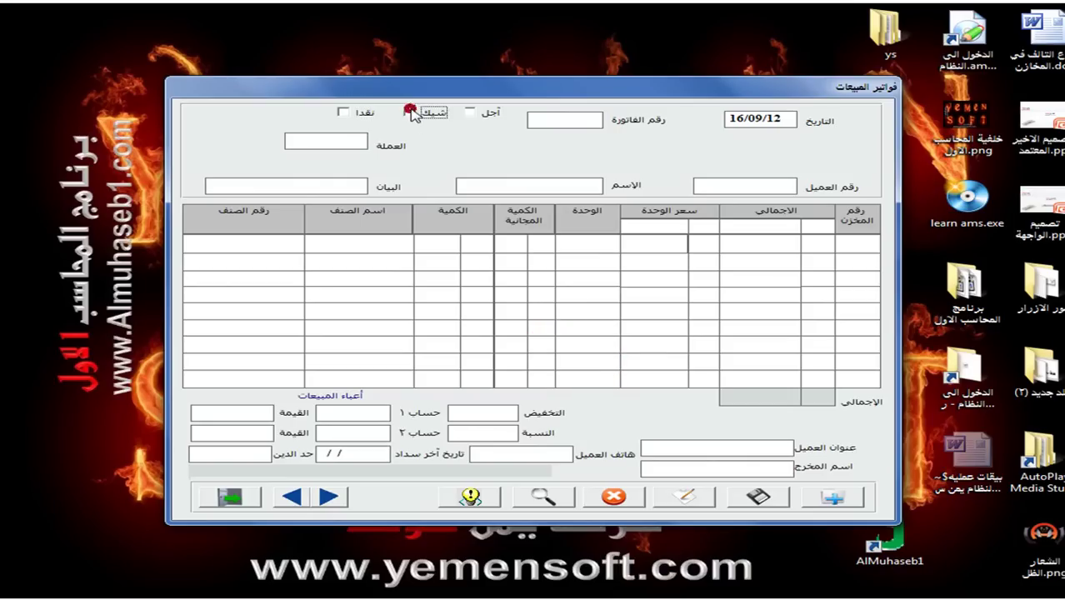
Enter cheque number 50 and pick the Islamic bank riyal account 12102001.
click(741, 164)
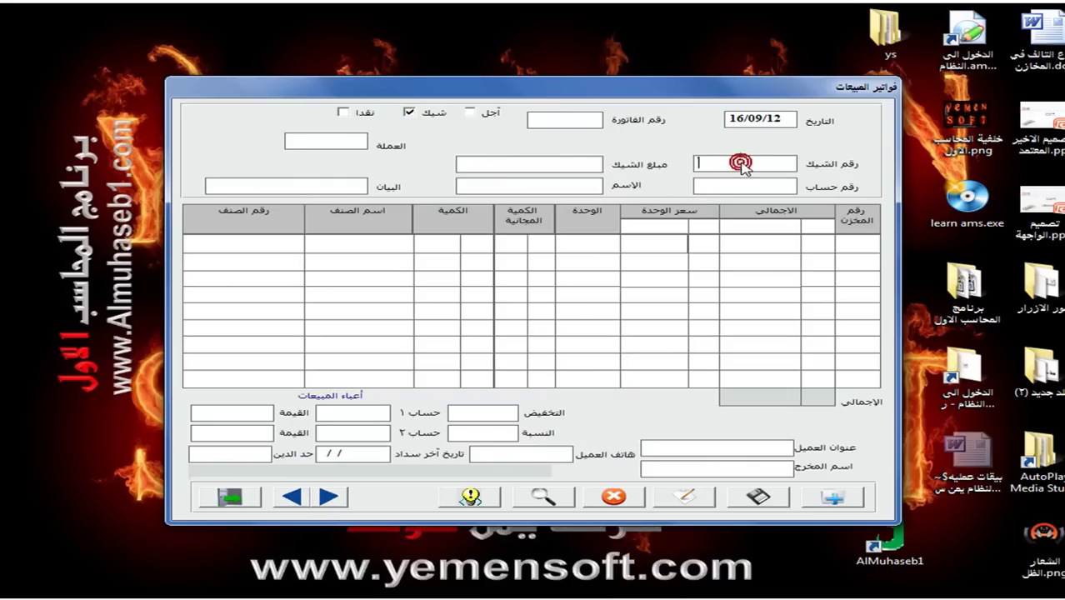
text(50)
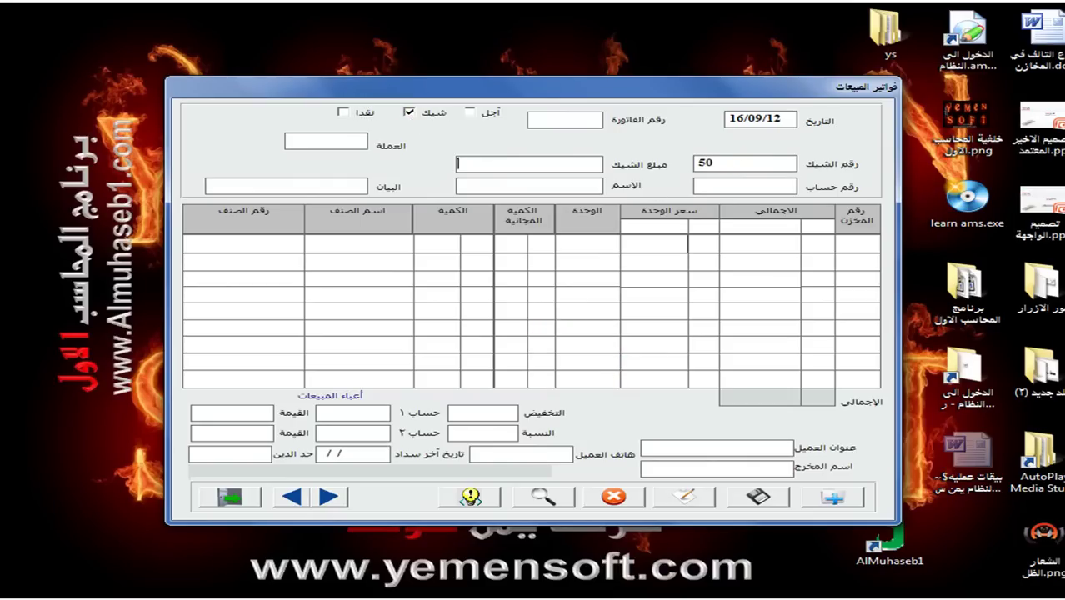
click(730, 190)
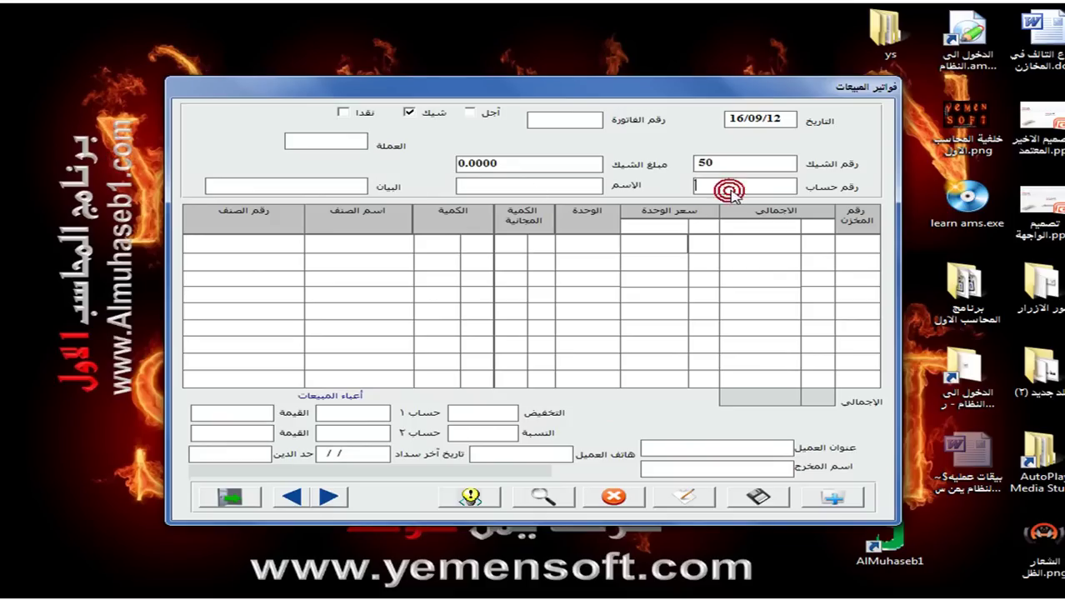
double_click(733, 197)
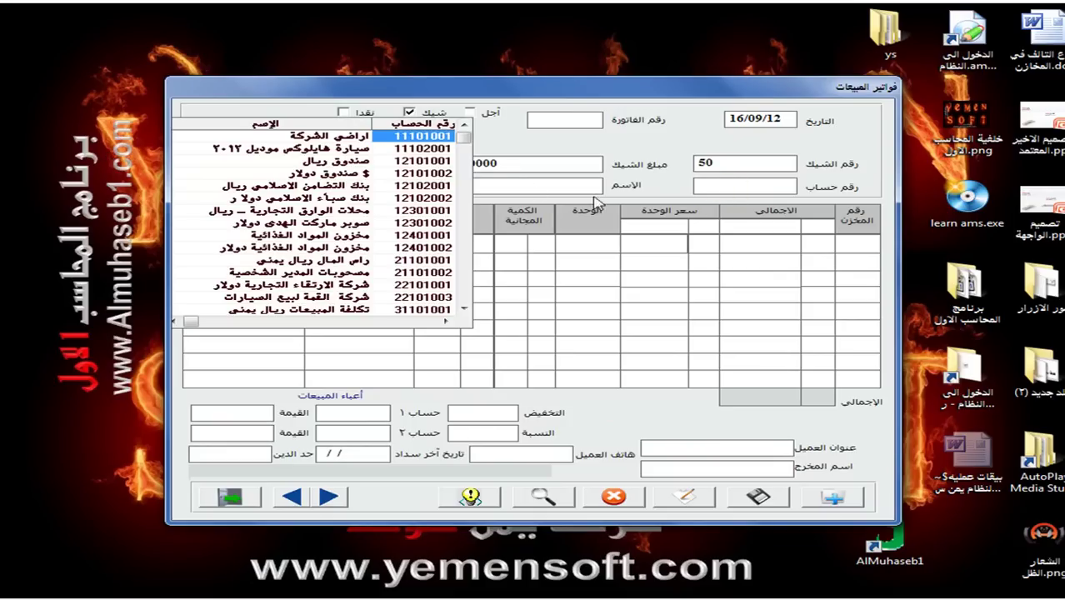
click(307, 187)
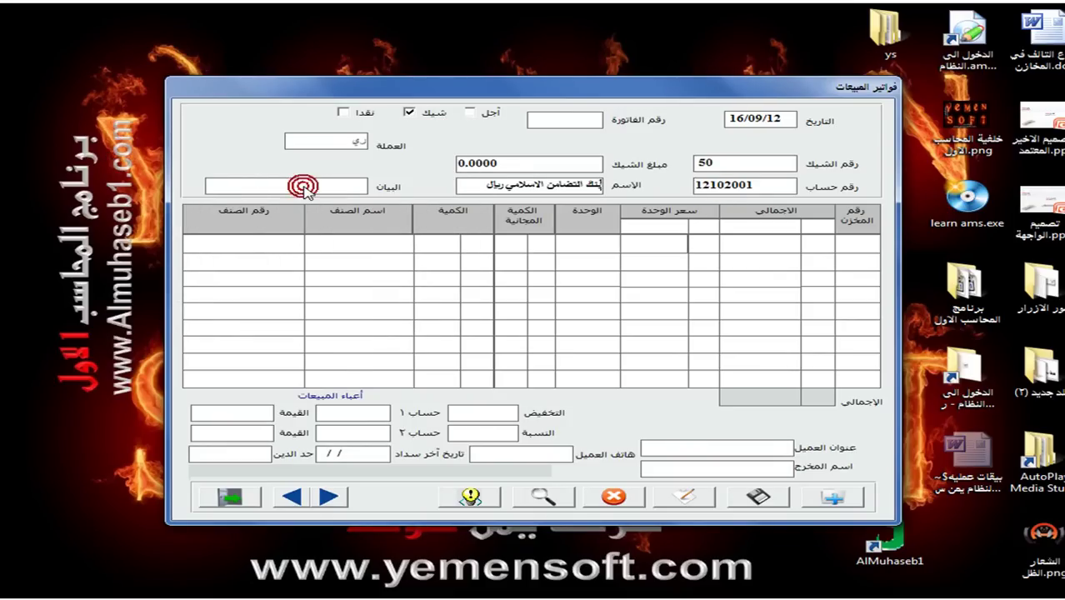
Write the goods-value description and set invoice number 1.
click(308, 187)
text(عليكم)
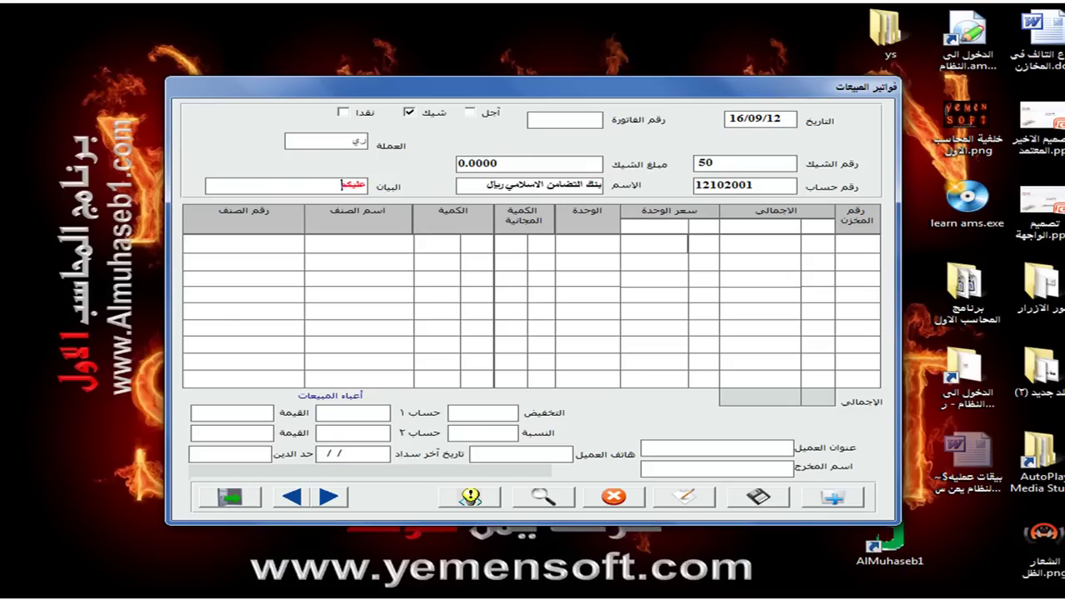
text( قيمة بضاعة فاتور رقم)
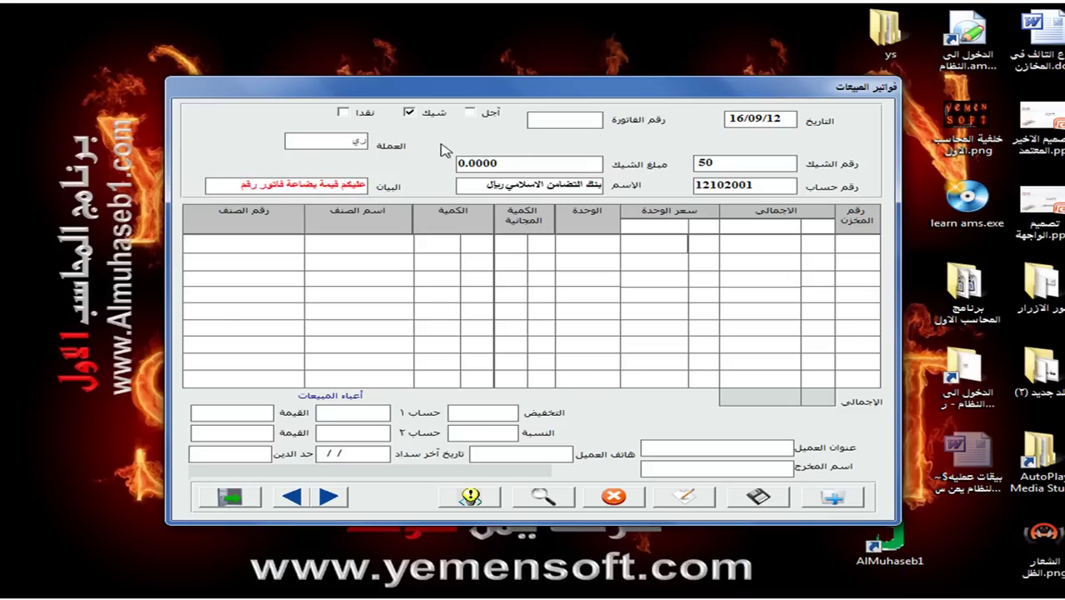
click(569, 119)
text(1)
Add 50 bags of American wheat (001-001) at a unit price of 9400.
click(277, 243)
text(00)
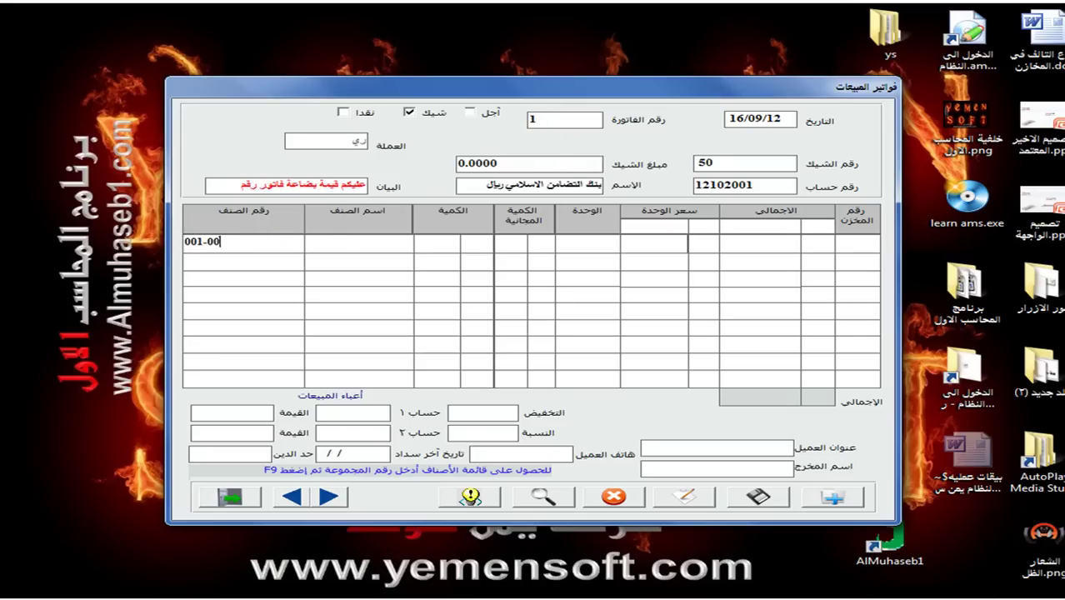
text(1)
key(Return)
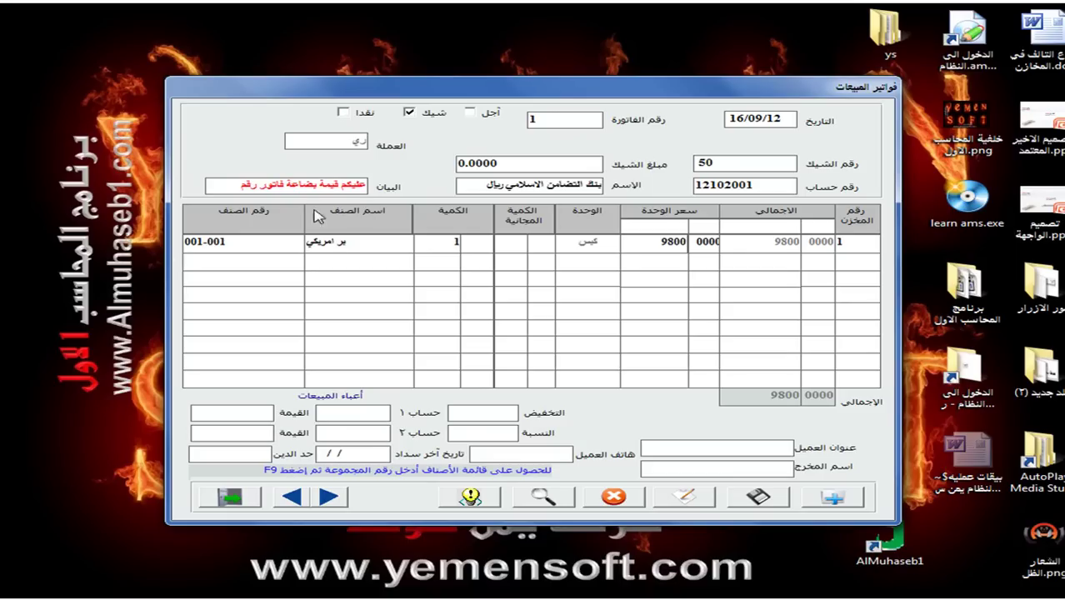
click(458, 244)
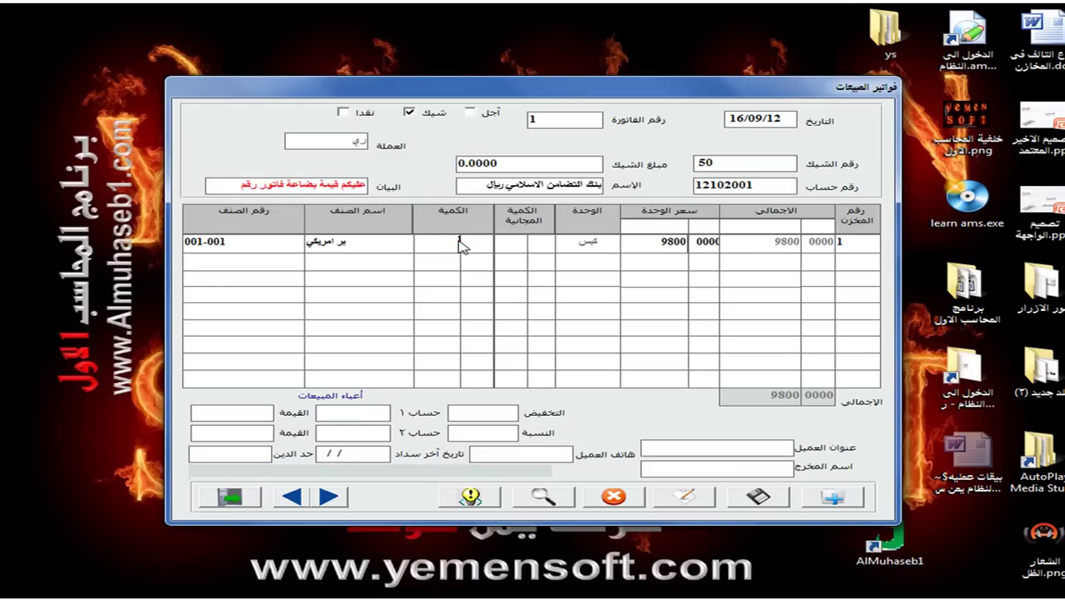
text(50)
key(Return)
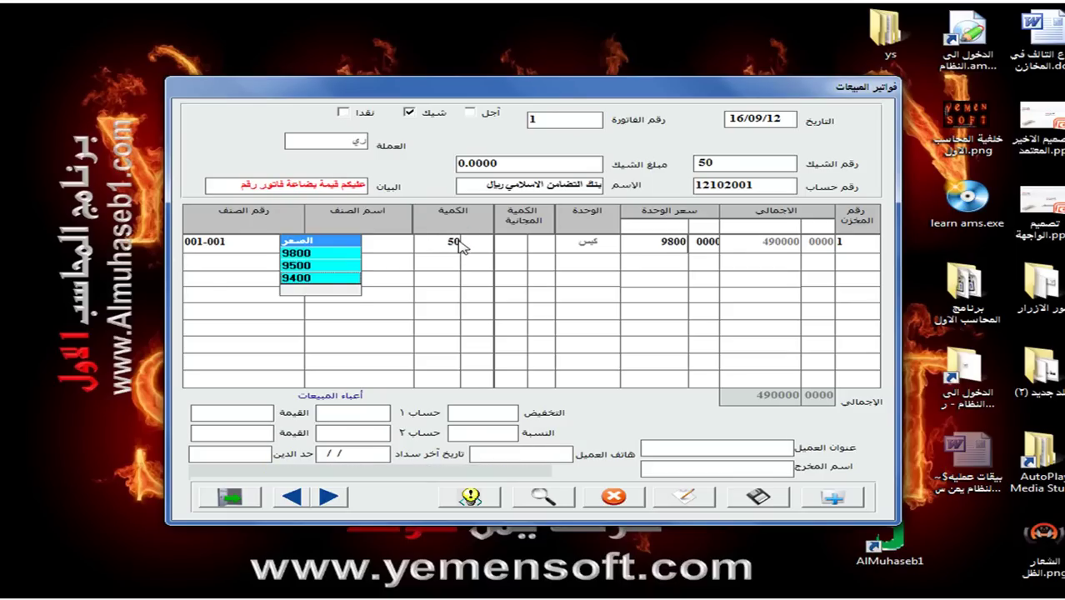
click(332, 279)
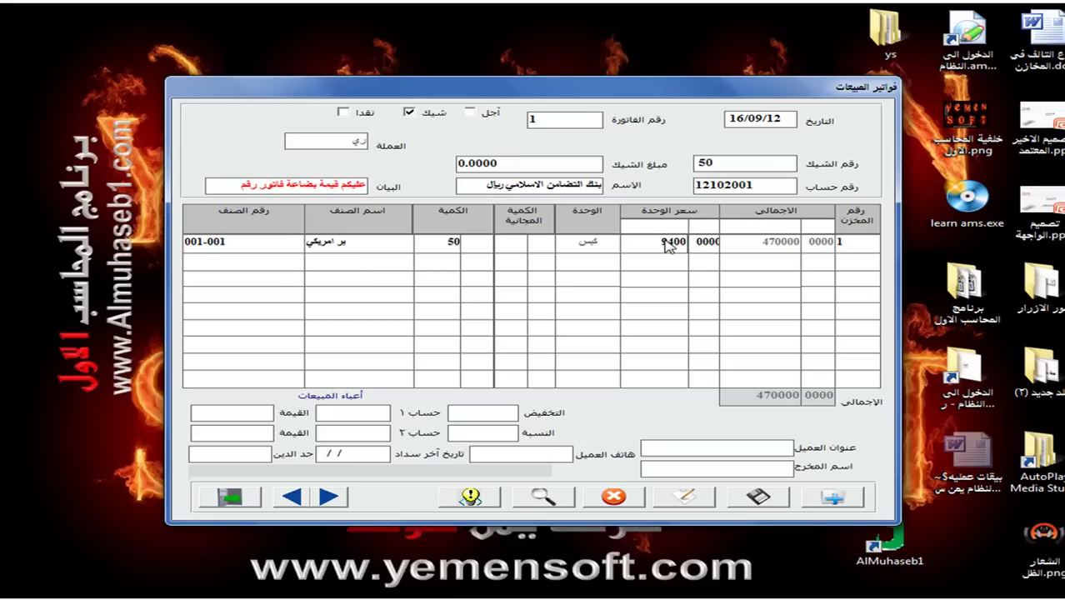
key(Return)
Add 5 mango juice cartons on the second row and try saving the 482250 invoice.
text(003)
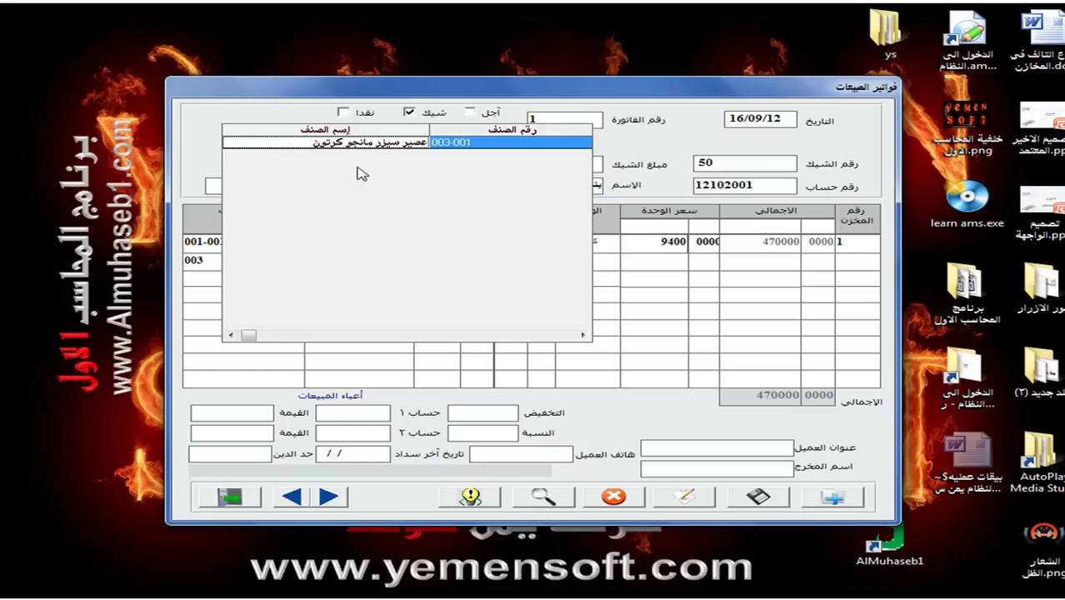
double_click(360, 143)
click(431, 265)
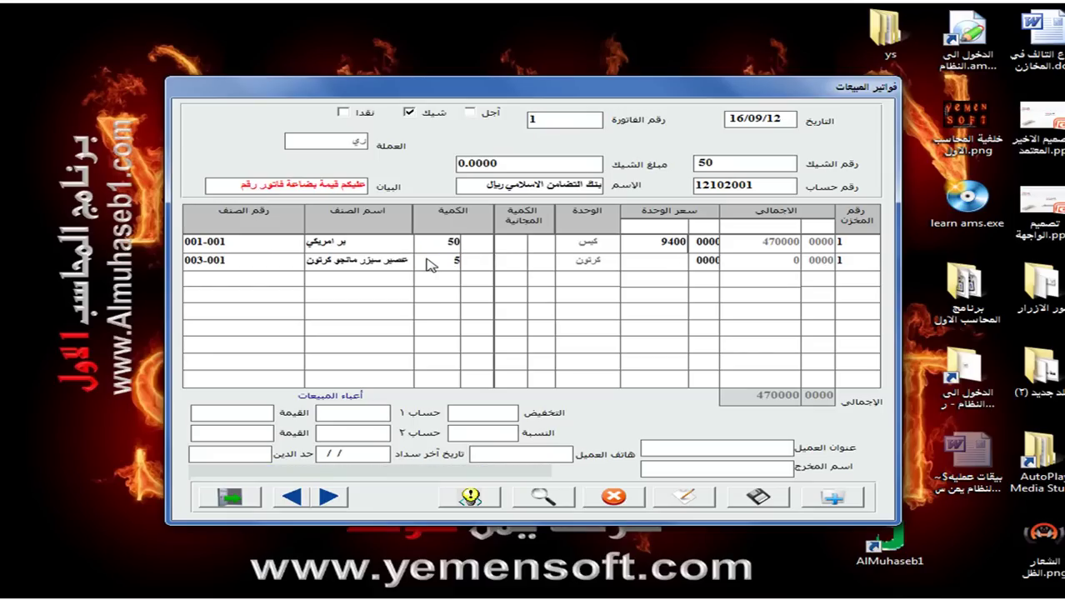
click(699, 260)
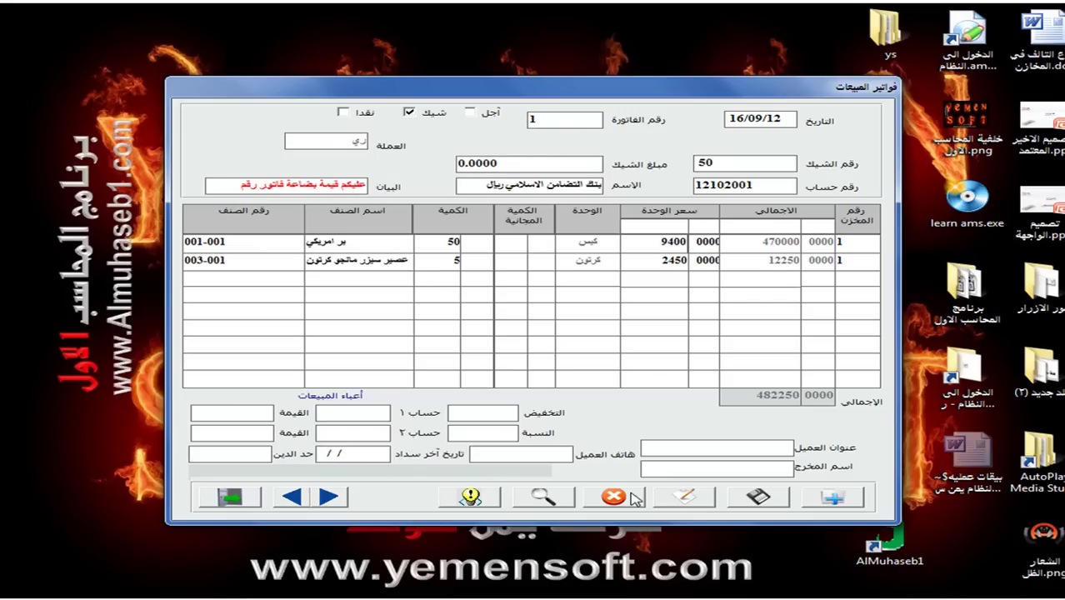
click(758, 499)
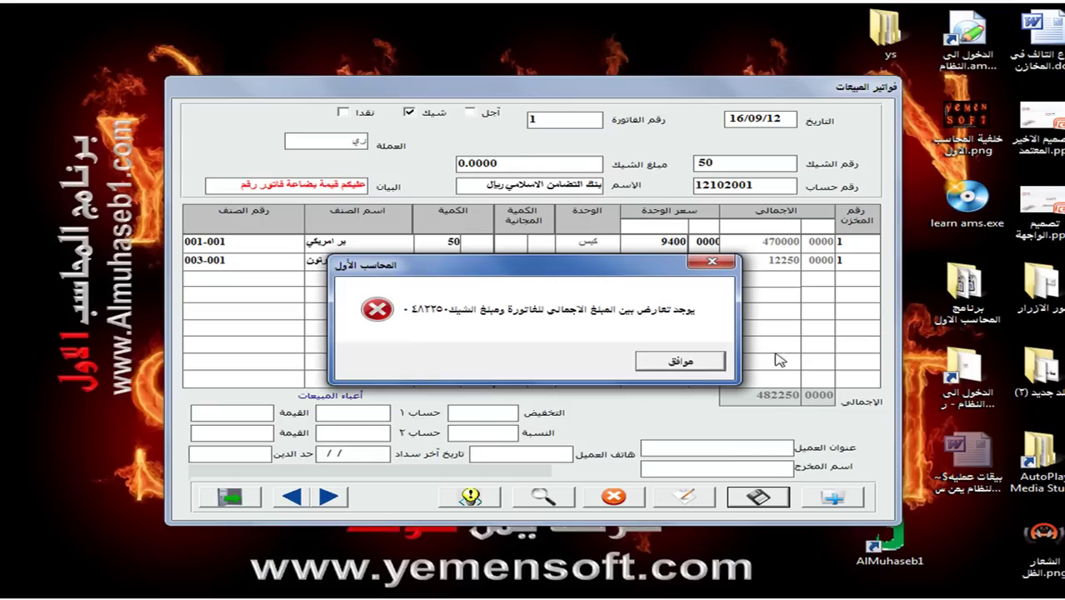
Set the cheque amount to 482250 and save the invoice.
click(681, 361)
click(536, 170)
key(BackSpace)
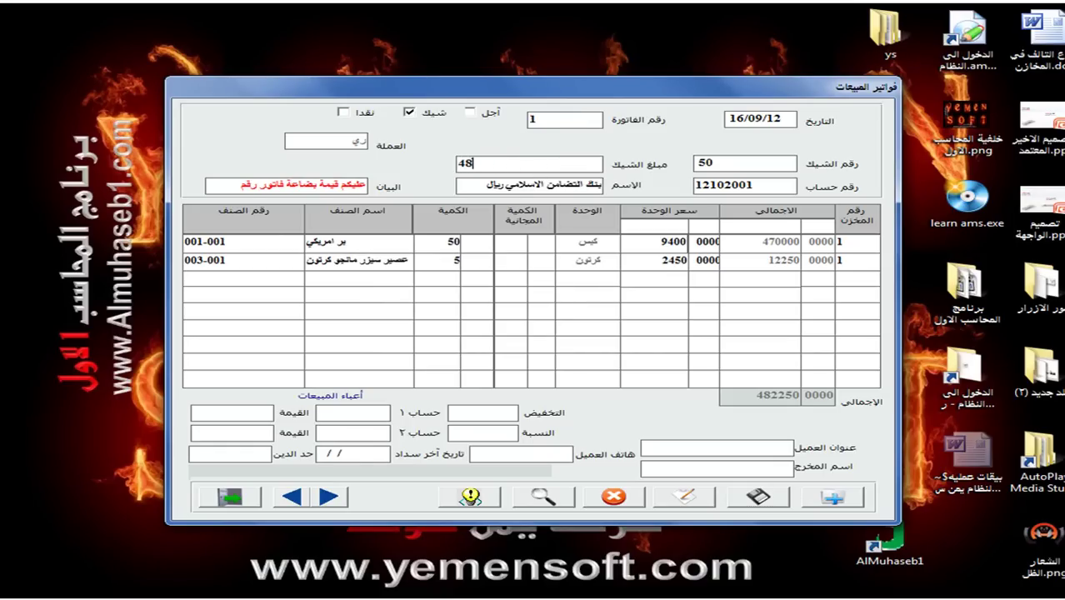
text(482250)
key(Tab)
click(758, 497)
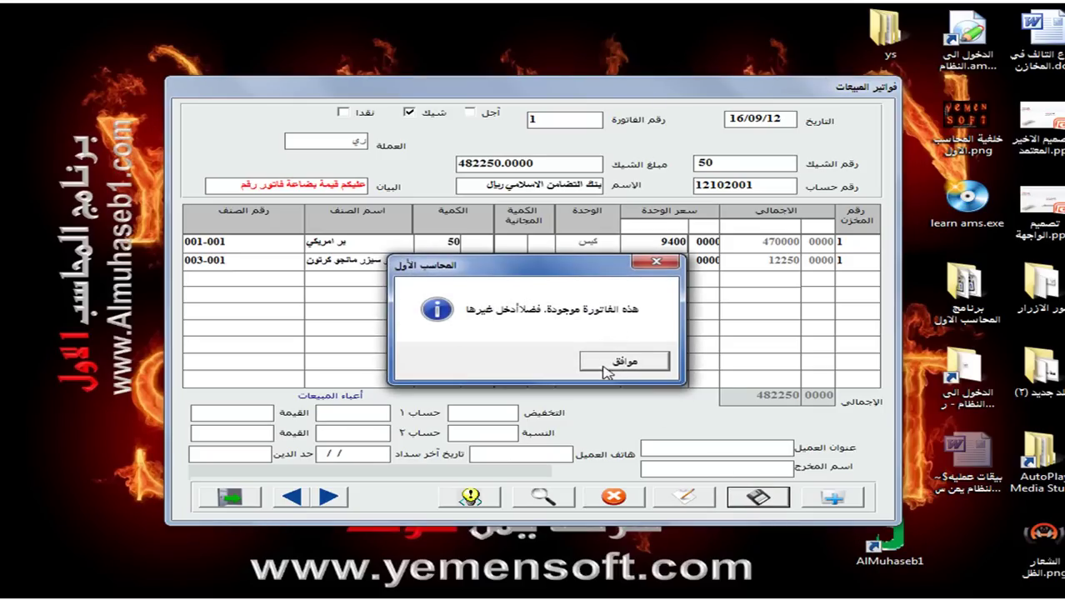
Save the cheque invoice as number 2 after the duplicate notice, then close it.
click(605, 363)
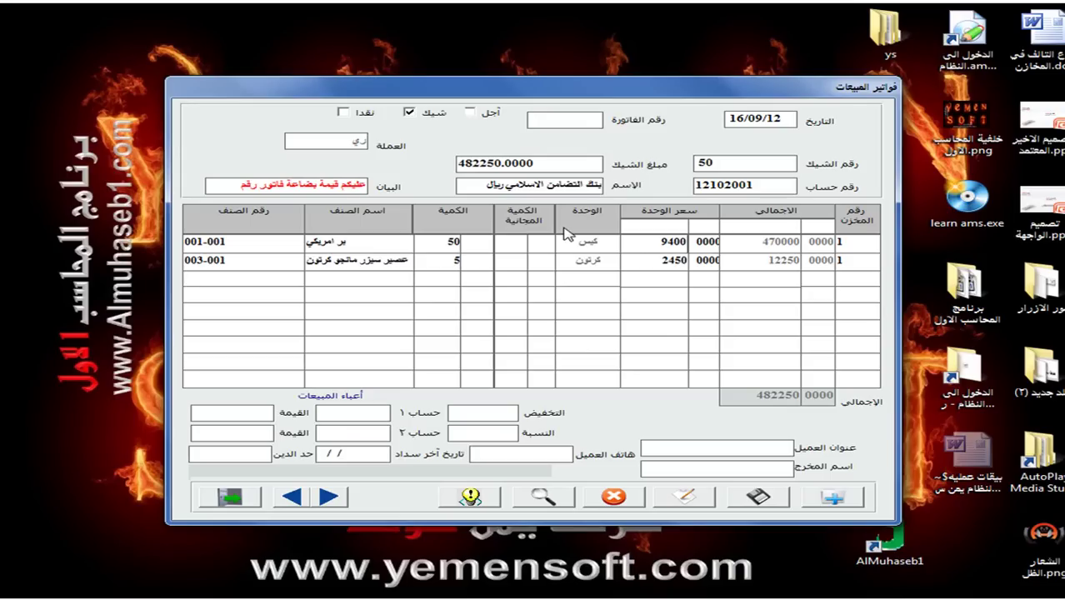
click(760, 498)
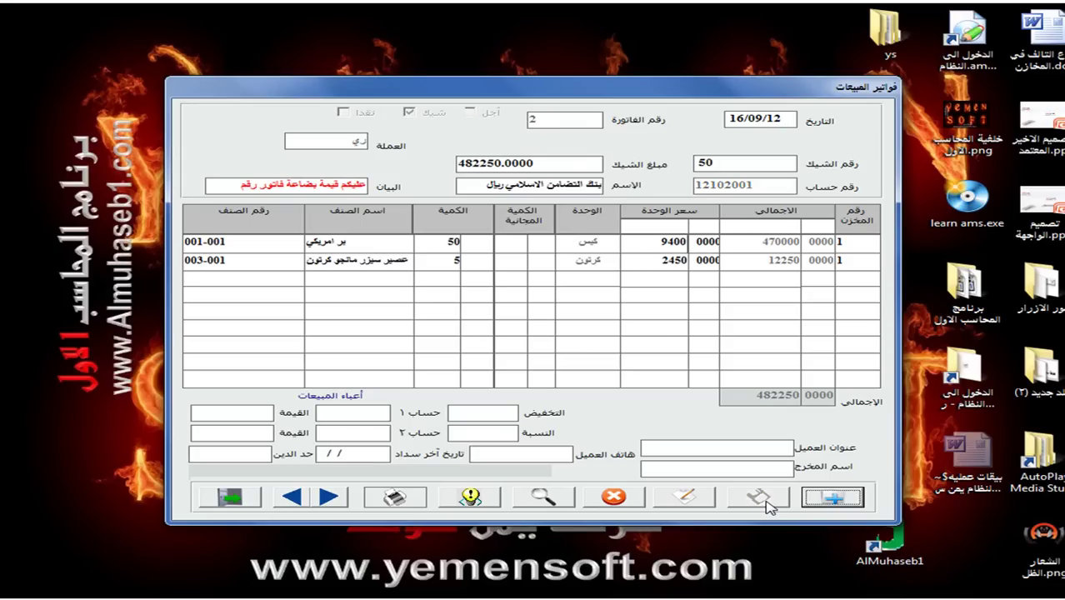
click(253, 503)
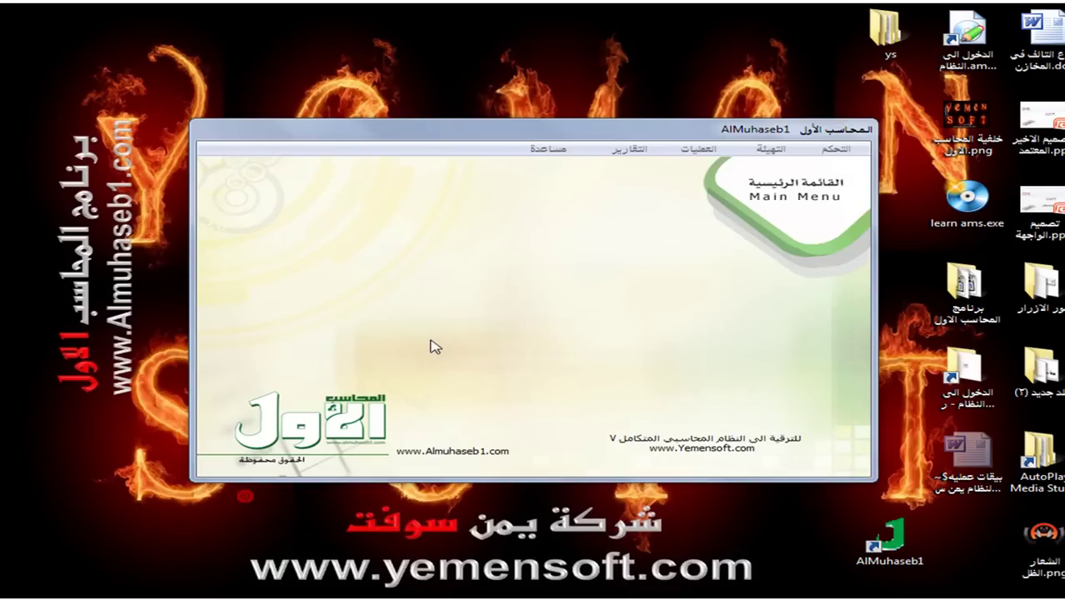
Tick cheque invoice 2 of 16/09/2012 in sales-invoice posting, post it, and exit.
click(702, 150)
click(661, 236)
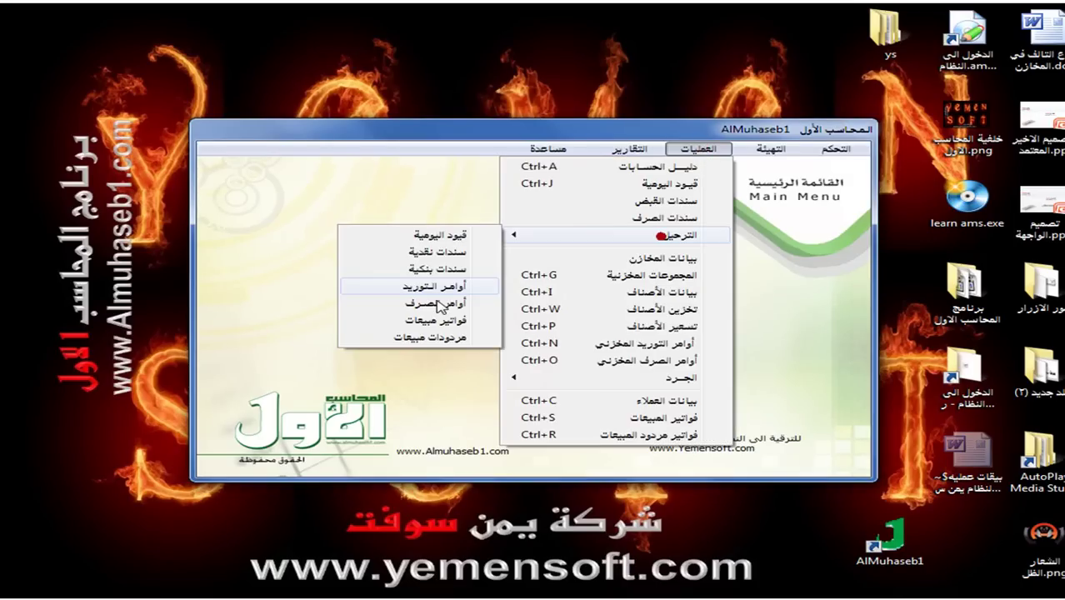
click(436, 320)
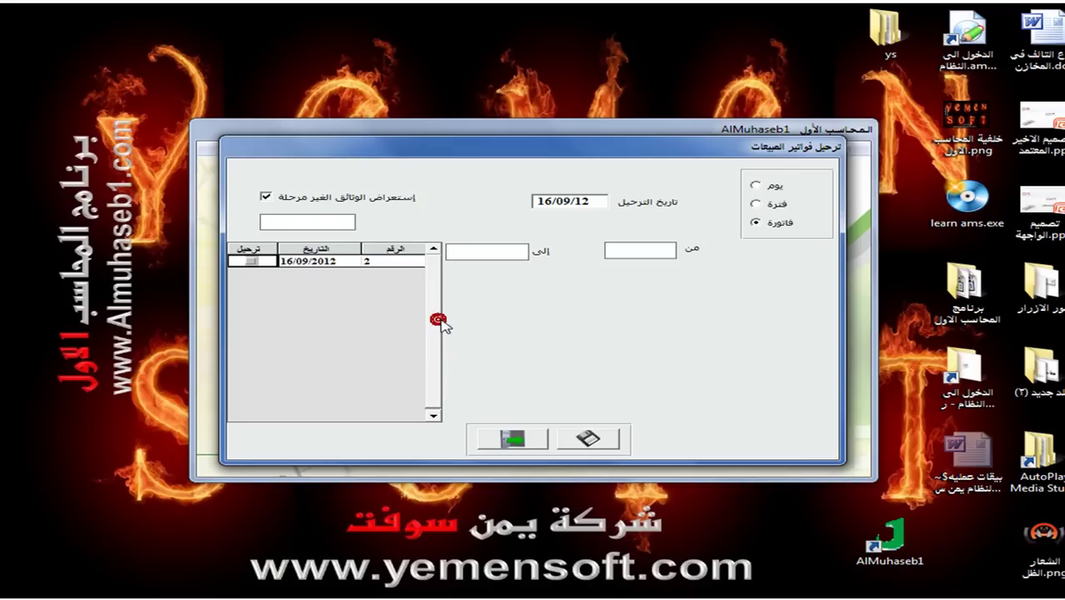
click(251, 261)
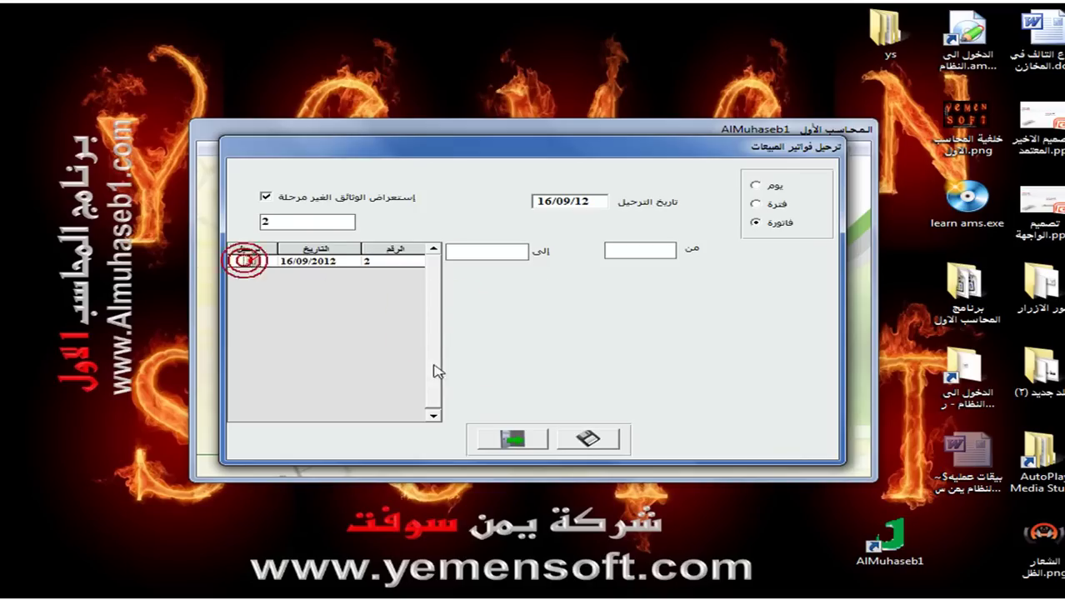
click(587, 438)
click(524, 441)
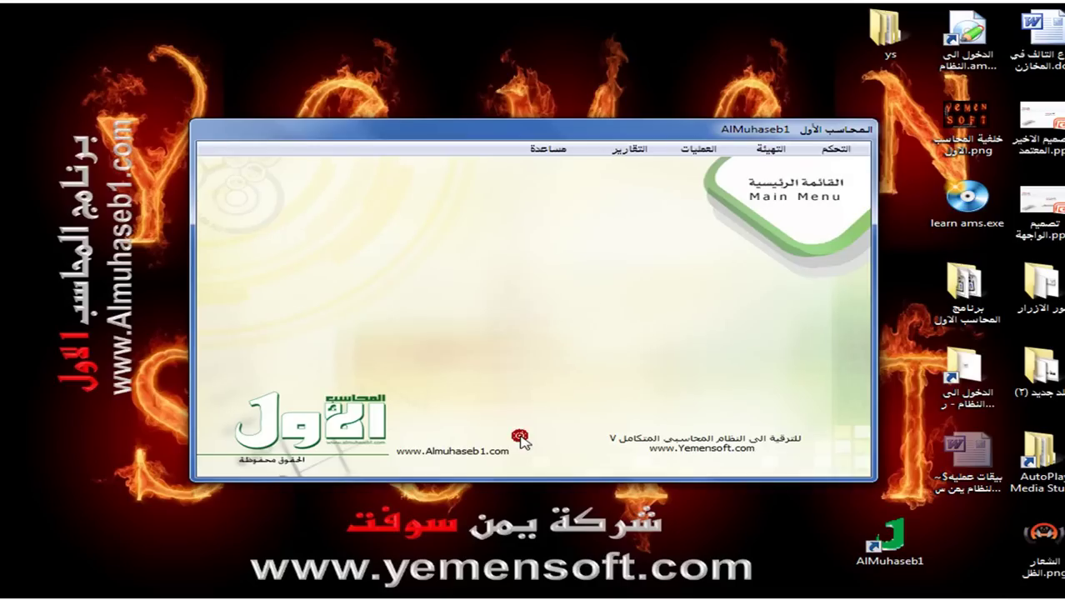
Set the general journal report to sales invoices, reported by document numbers.
click(629, 150)
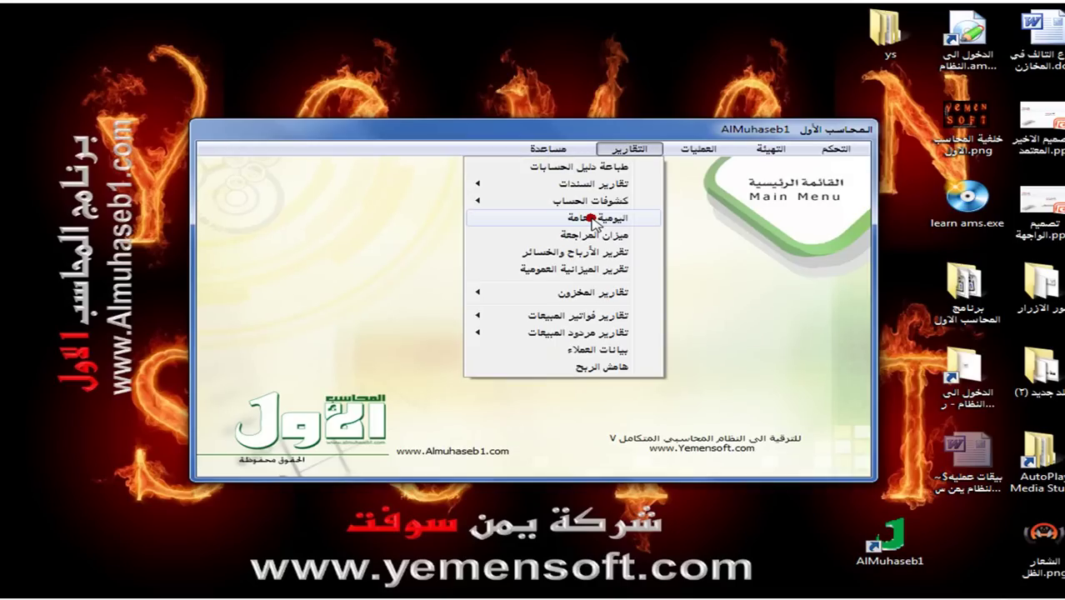
click(590, 219)
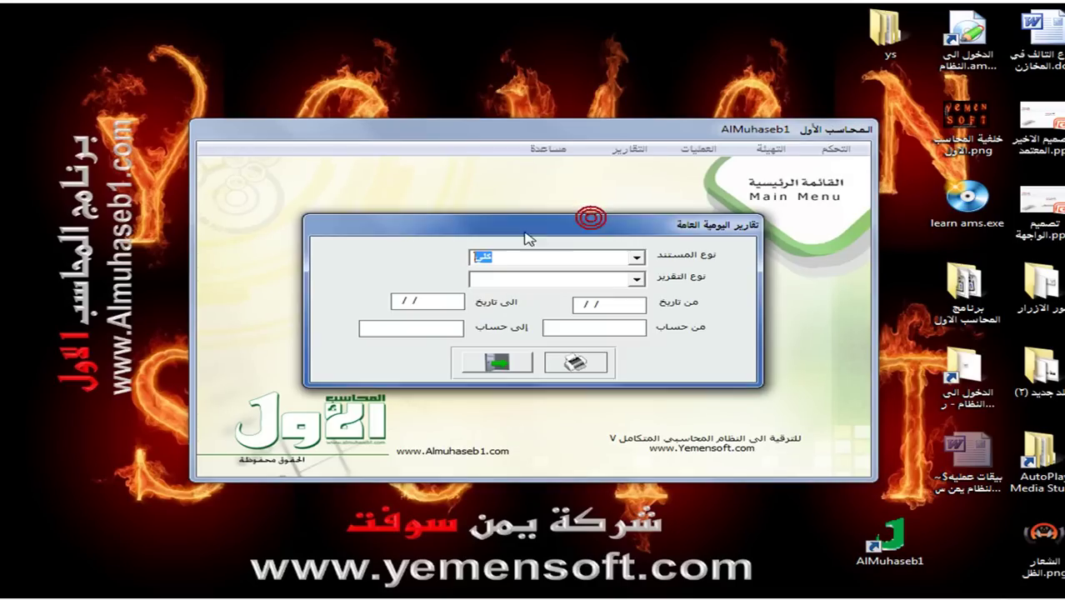
click(635, 258)
click(532, 315)
click(638, 280)
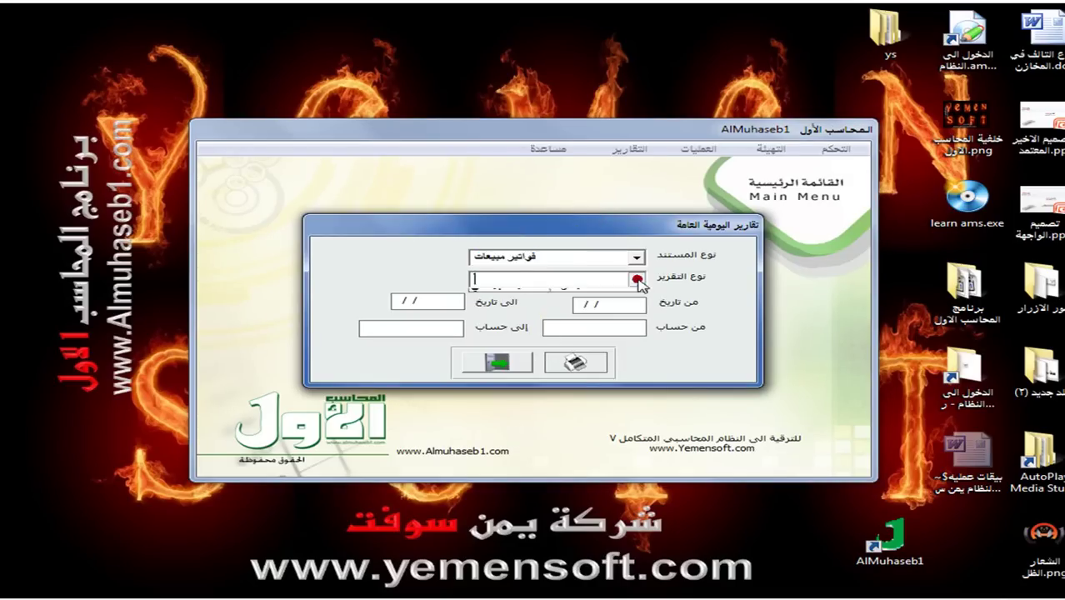
click(600, 288)
Preview the journal for 01/01/12 to 20/09/12, check the 934,643.16 totals, and close it.
click(578, 303)
text(01/01/12)
key(Return)
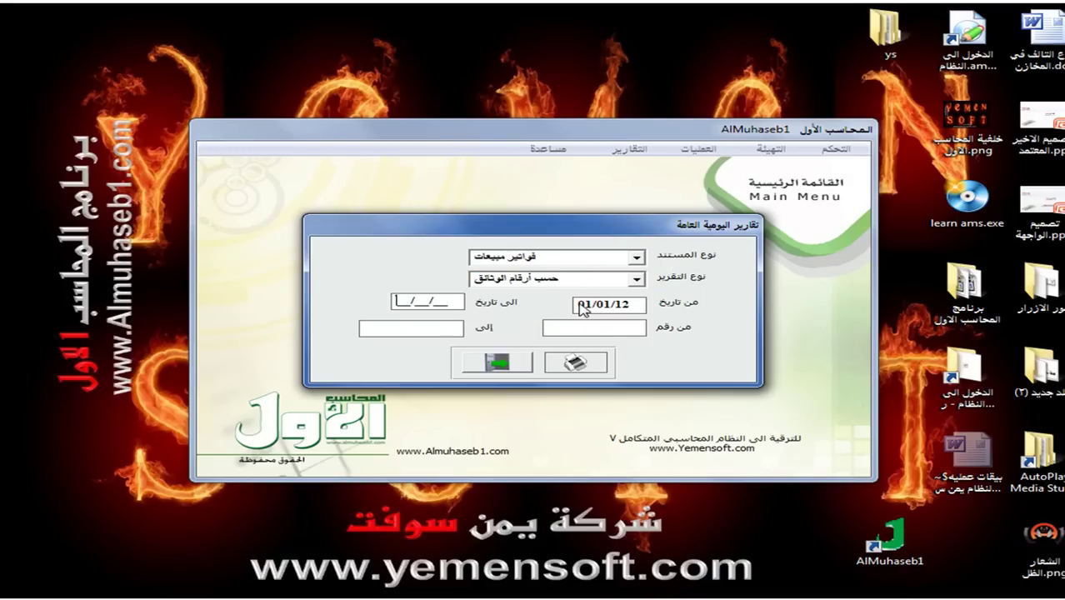
text(20/09/12)
key(Return)
click(576, 361)
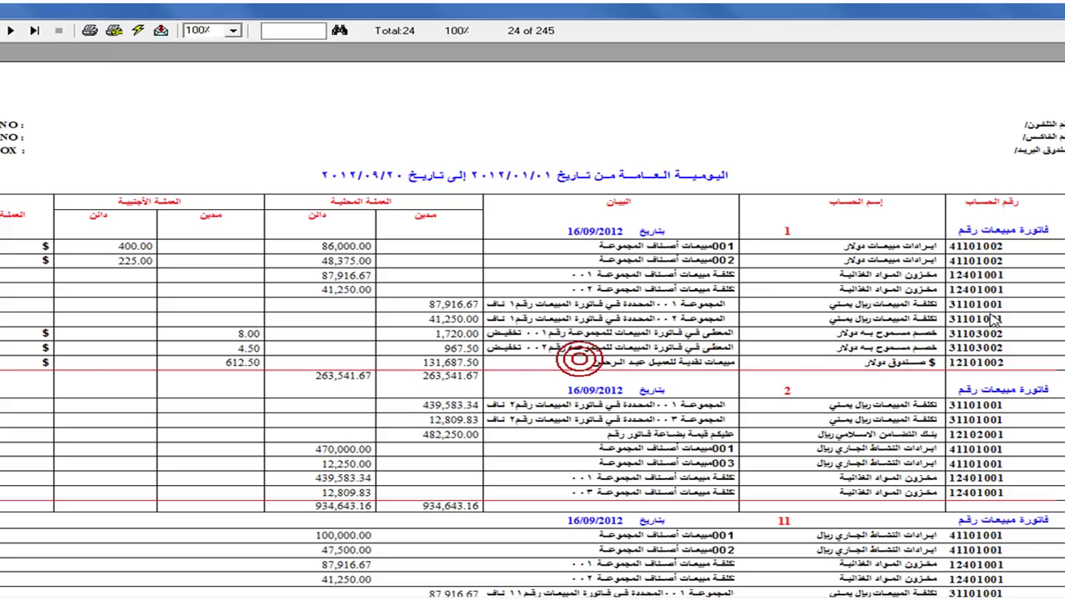
scroll(533, 333, down, 3)
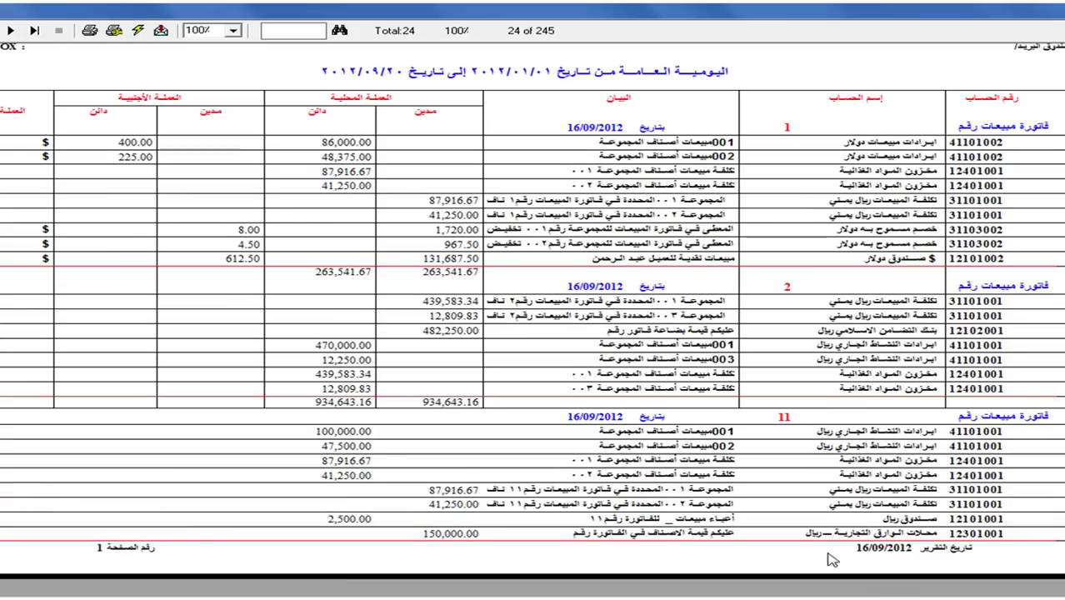
click(10, 31)
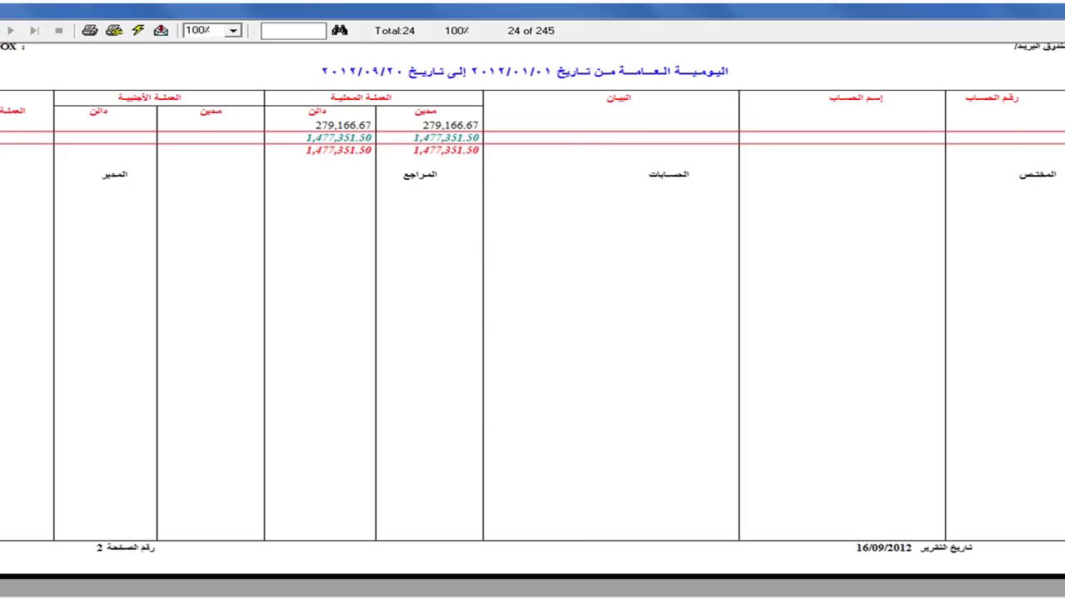
key(Page_Up)
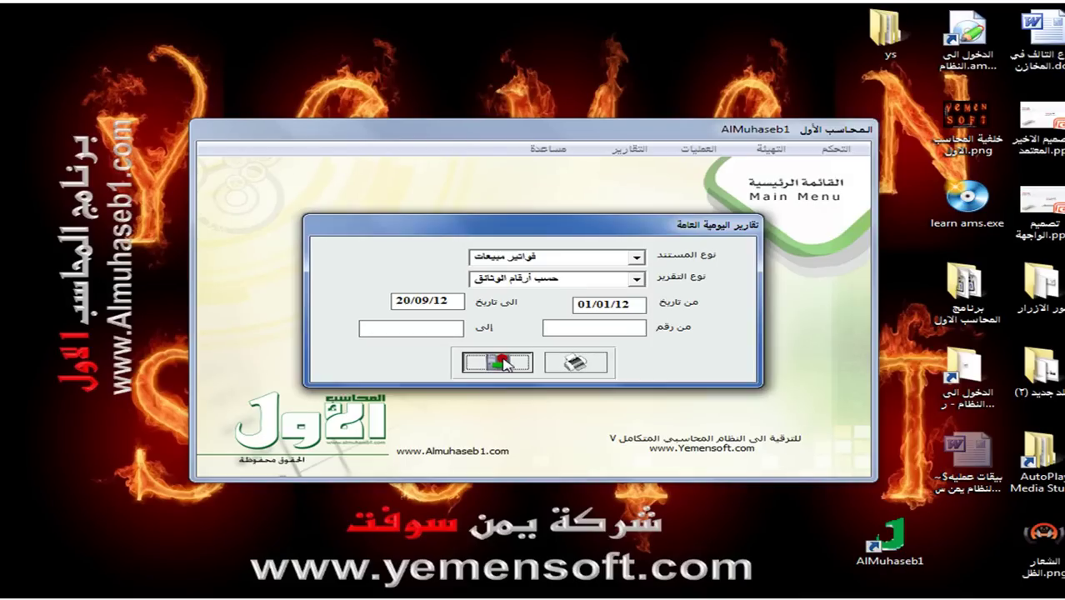
key(Escape)
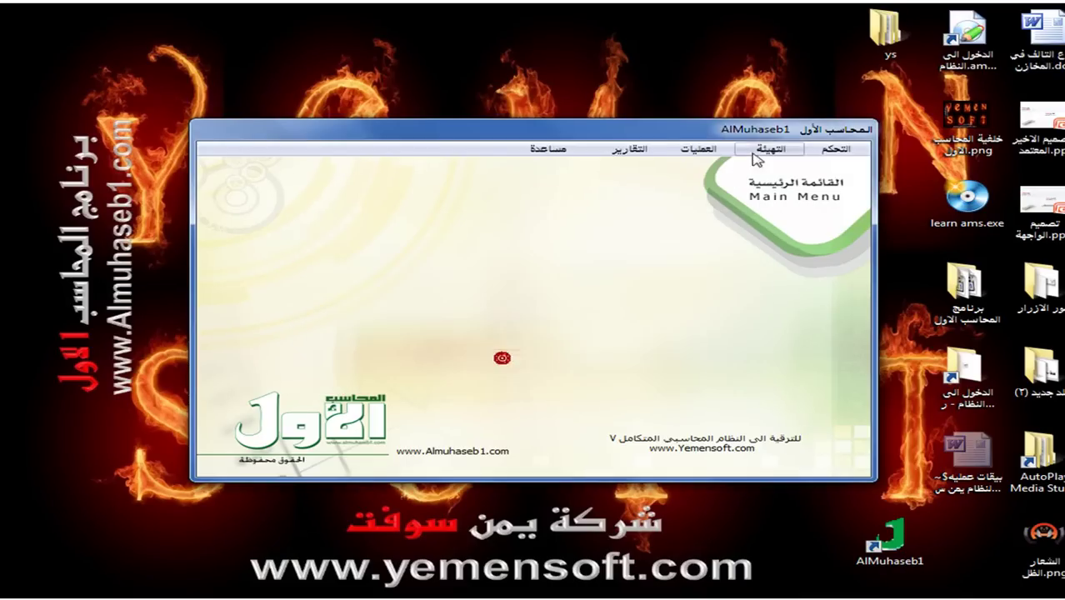
Open sales invoice 11 from the list of saved sales invoices.
click(698, 148)
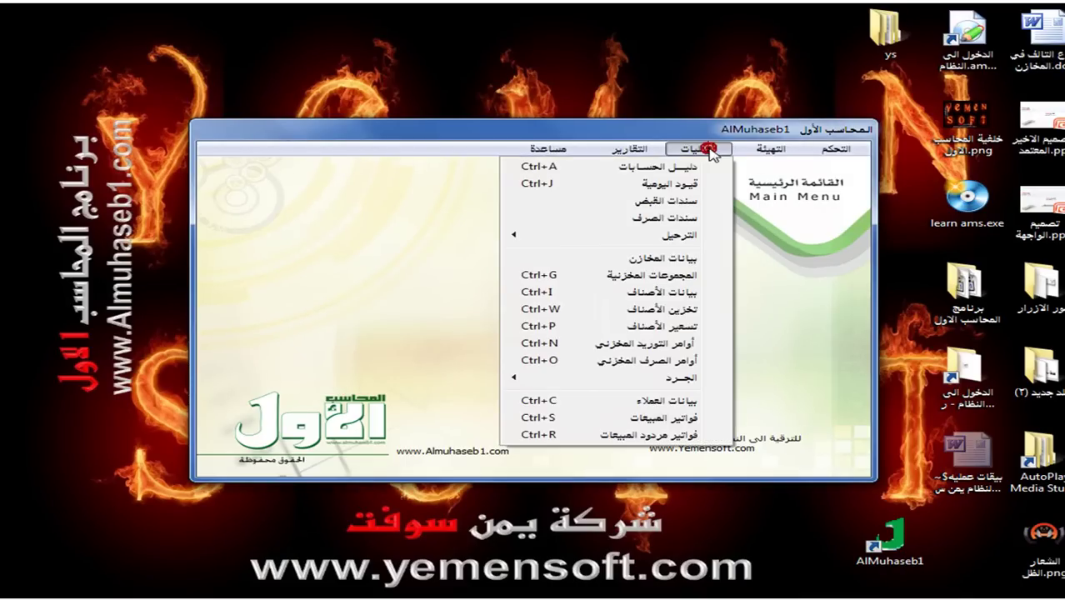
click(642, 418)
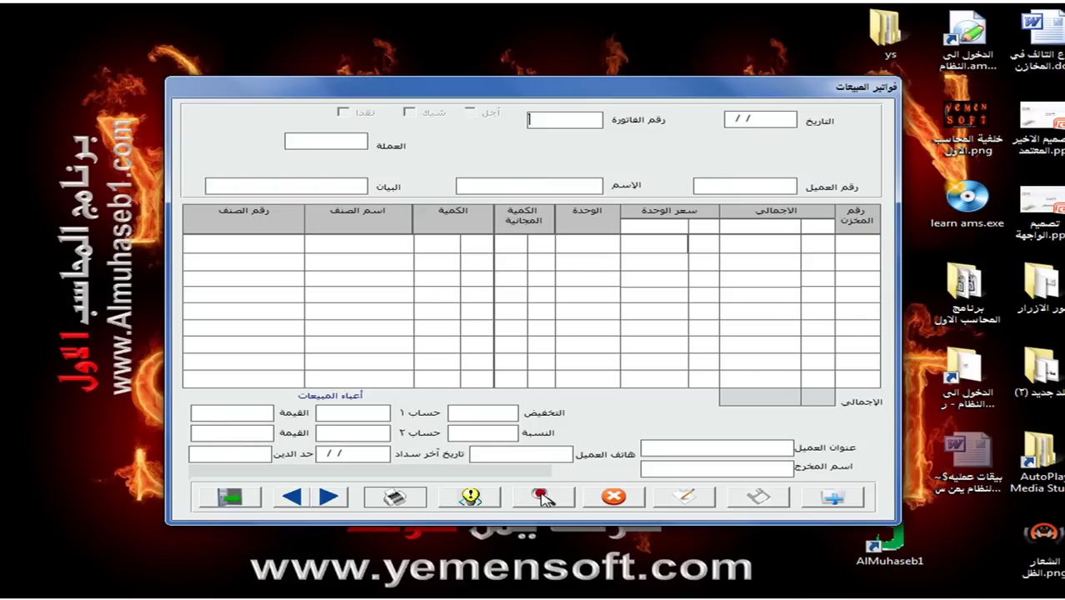
click(541, 497)
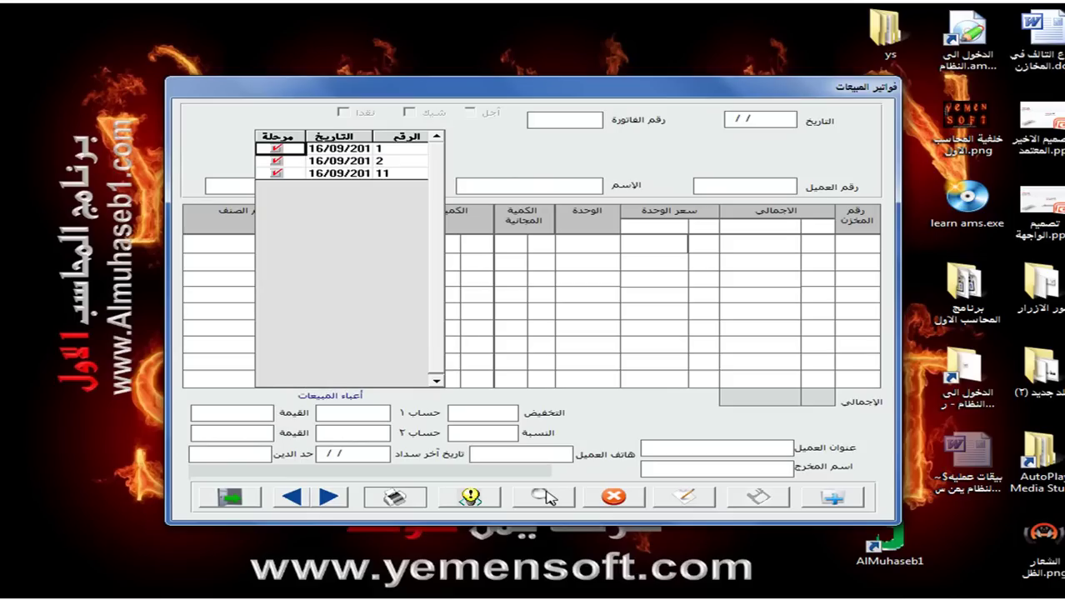
double_click(324, 174)
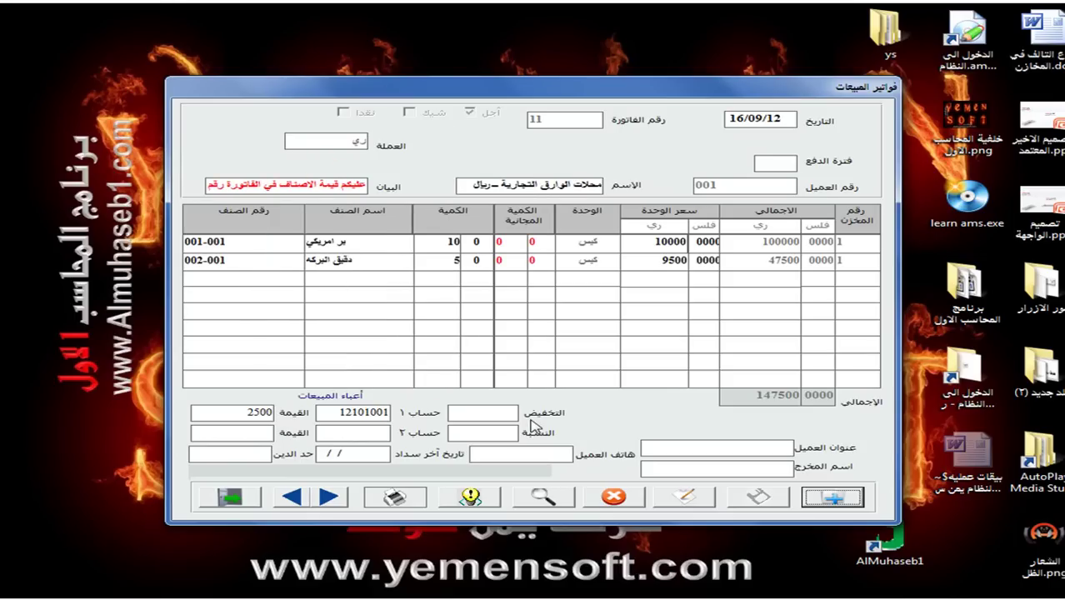
Try editing posted invoice 11, acknowledge the cannot-edit warning, and close the form.
click(681, 497)
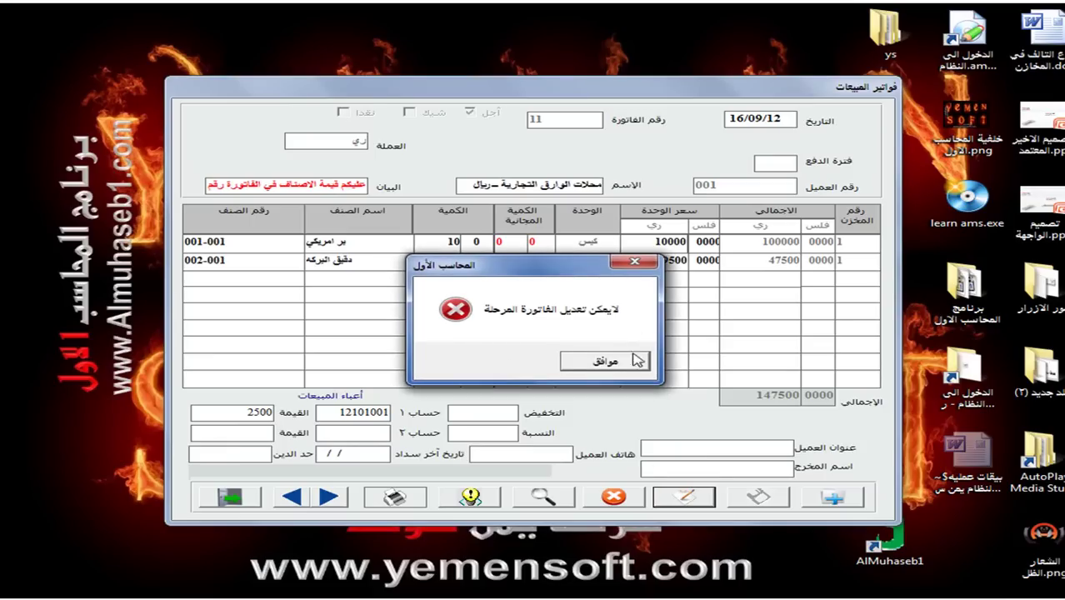
click(602, 362)
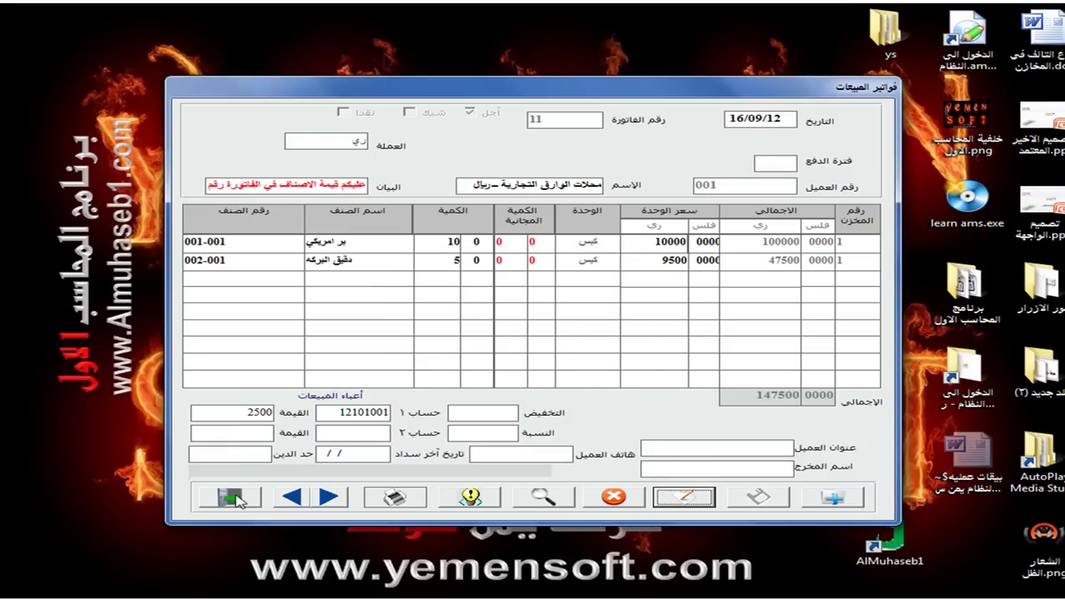
click(234, 497)
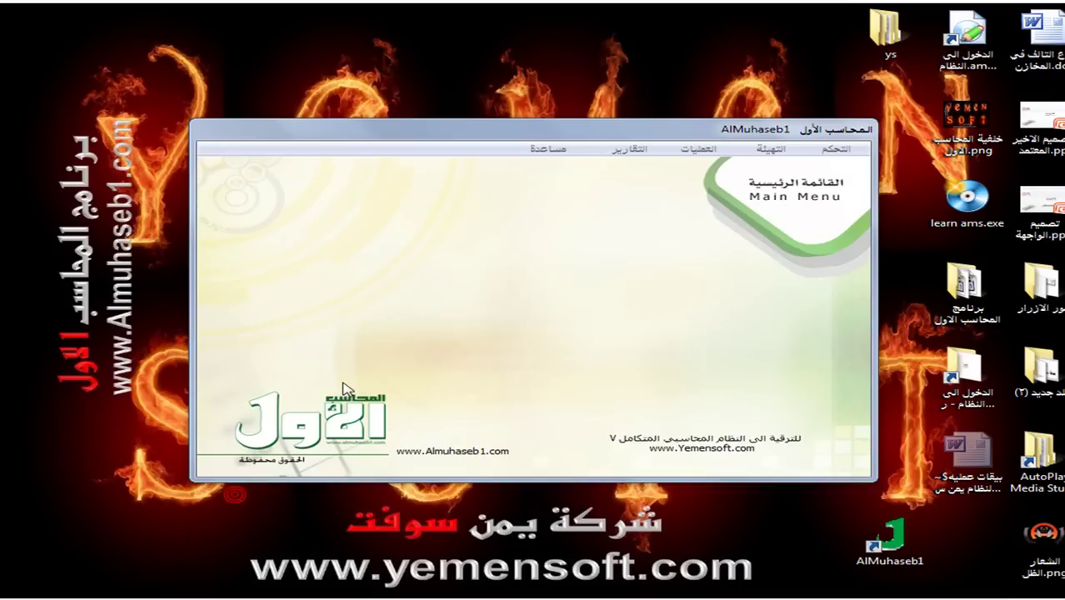
Cancel the posting of sales invoice 11 via Control > Cancel Posting > Sales Invoices.
click(832, 150)
mouse_move(796, 167)
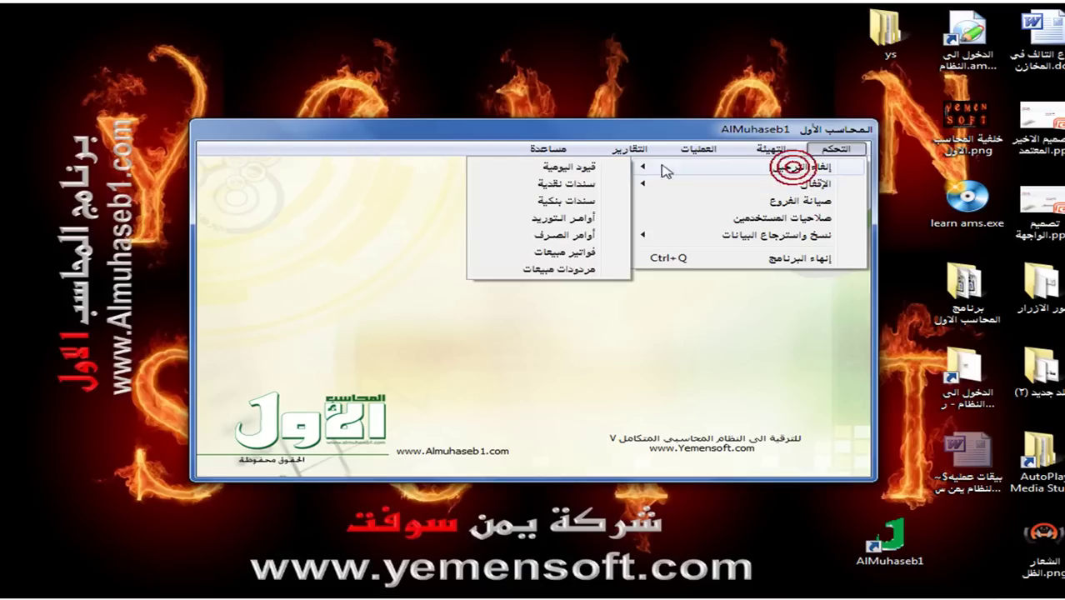
click(565, 252)
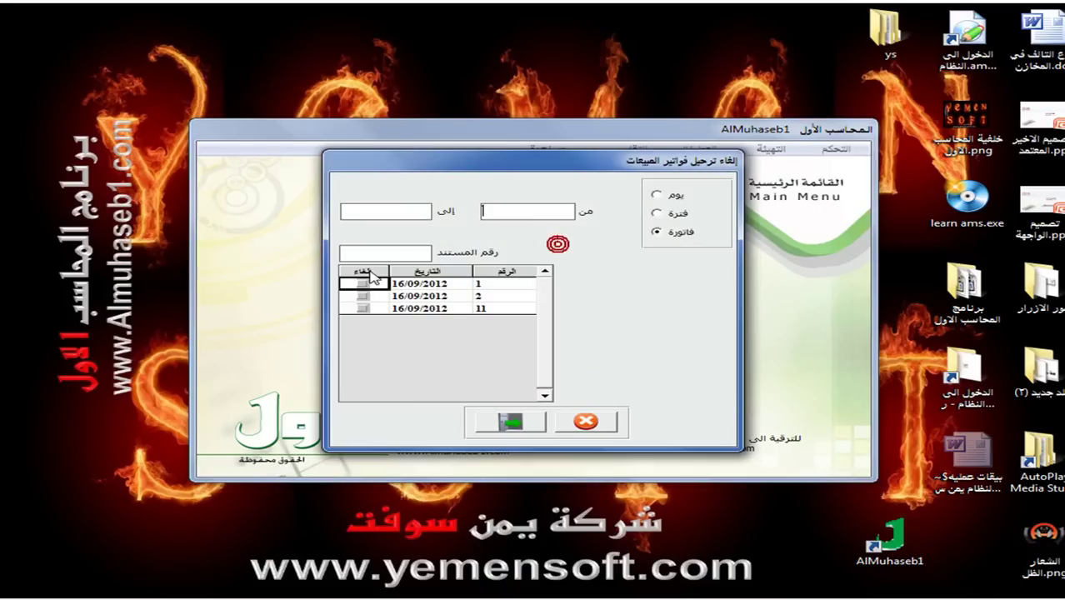
click(356, 310)
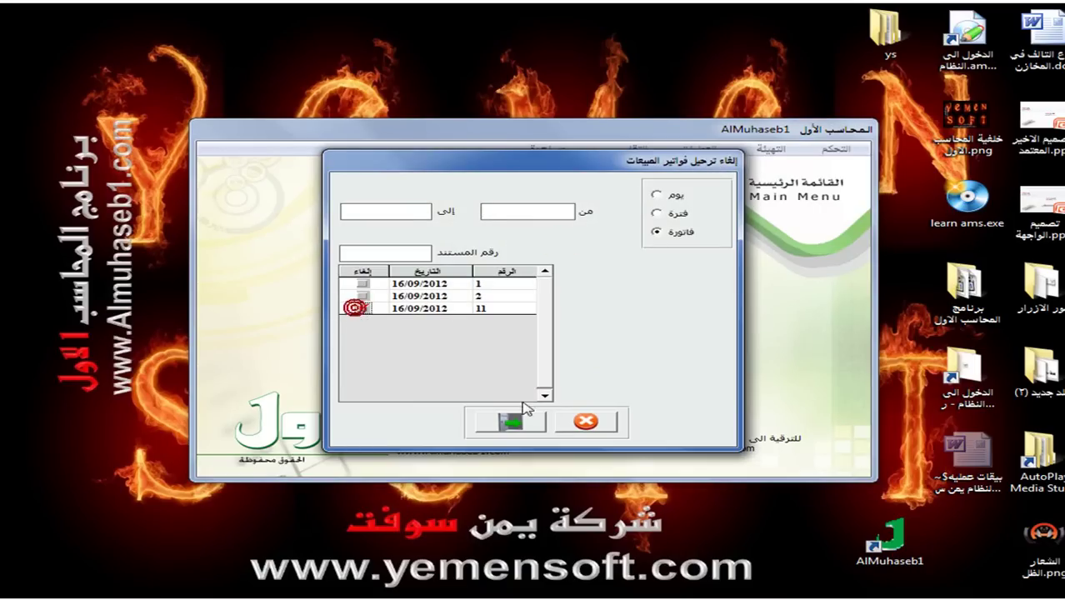
click(578, 421)
click(522, 421)
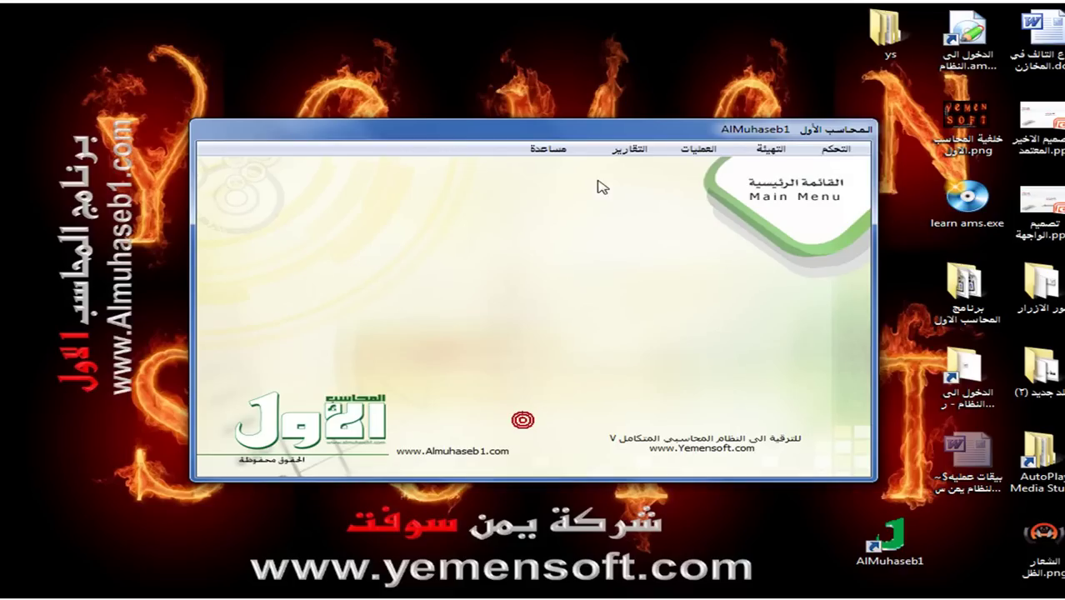
Look through the Operations and Reports menu lists, then close them.
click(691, 153)
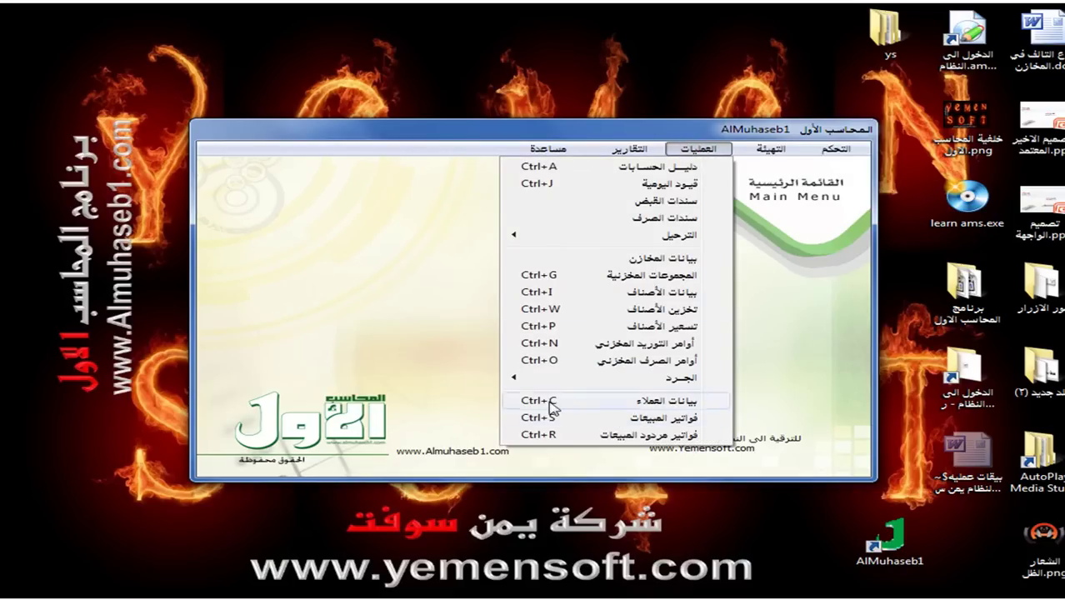
click(634, 154)
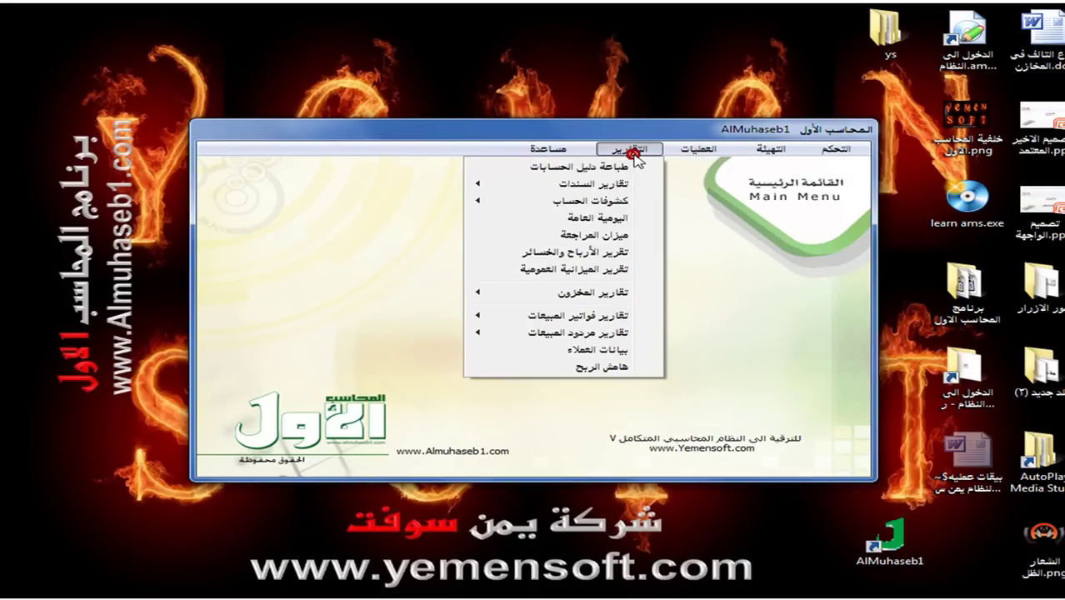
mouse_move(555, 320)
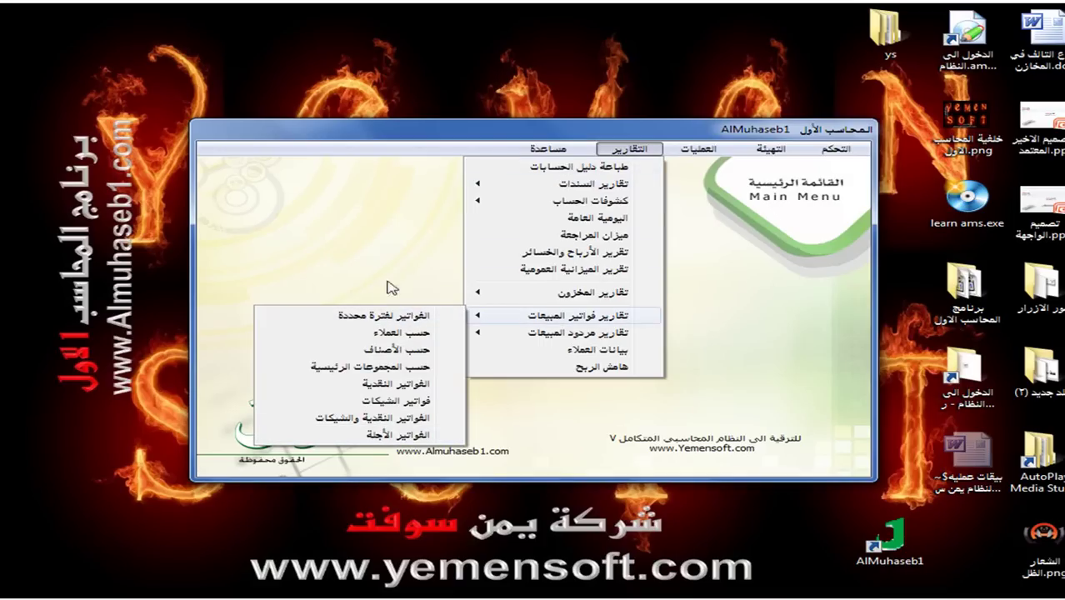
click(709, 250)
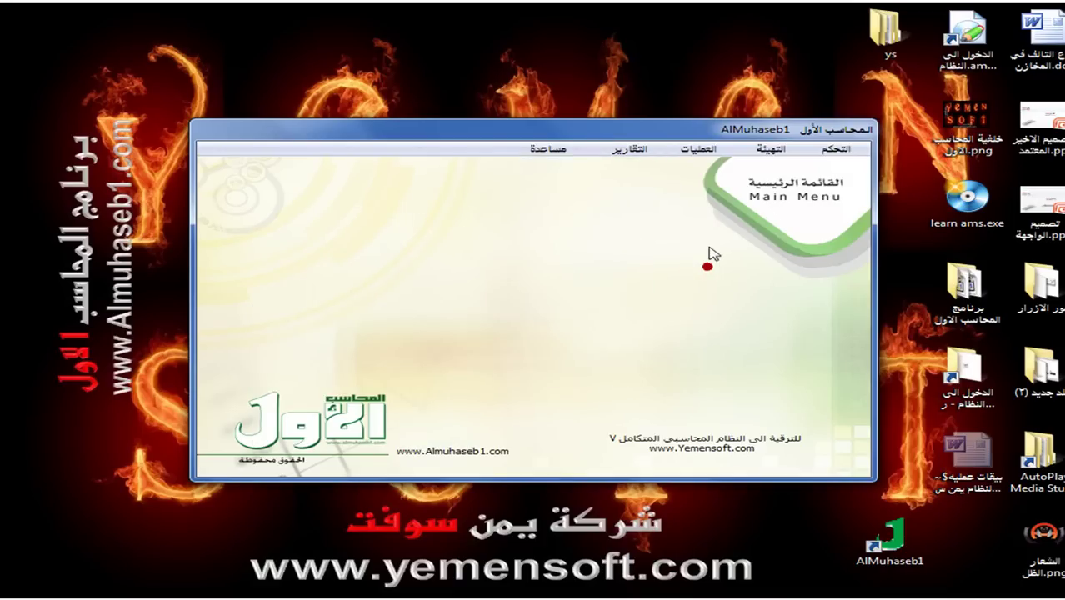
click(707, 267)
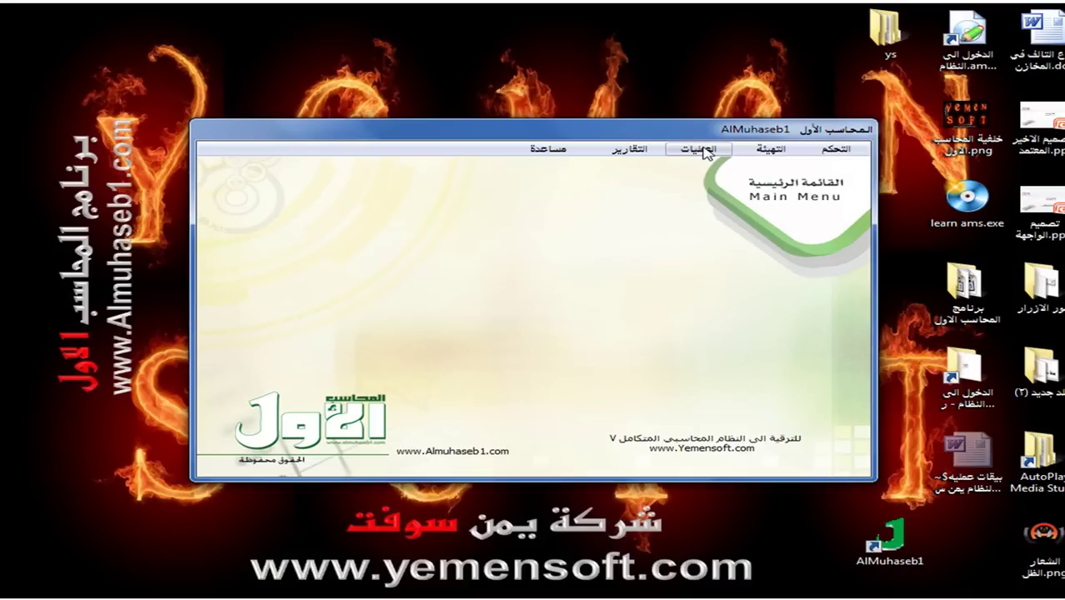